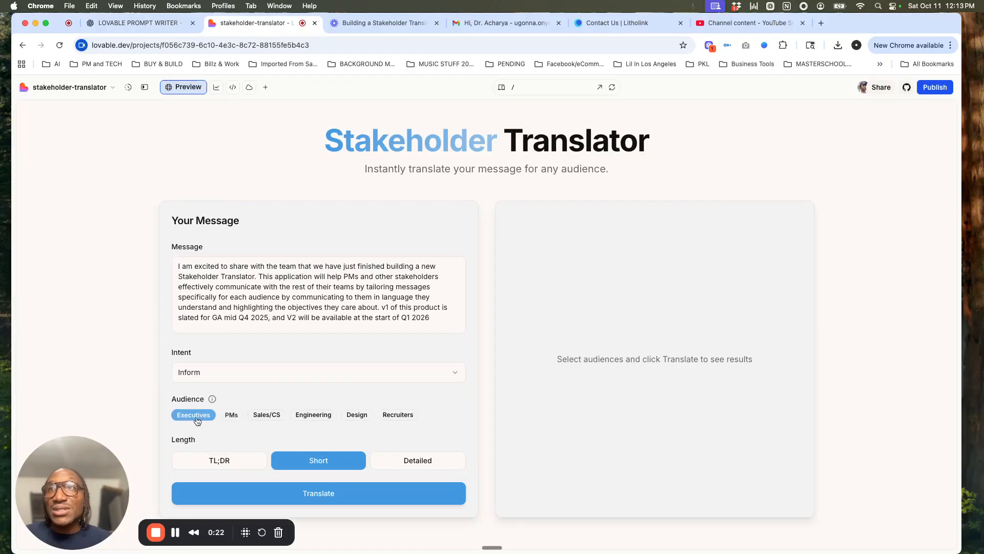
Step: Add Sales/CS, Recruiters and Design to the message's audiences and generate the translations
left_click(268, 416)
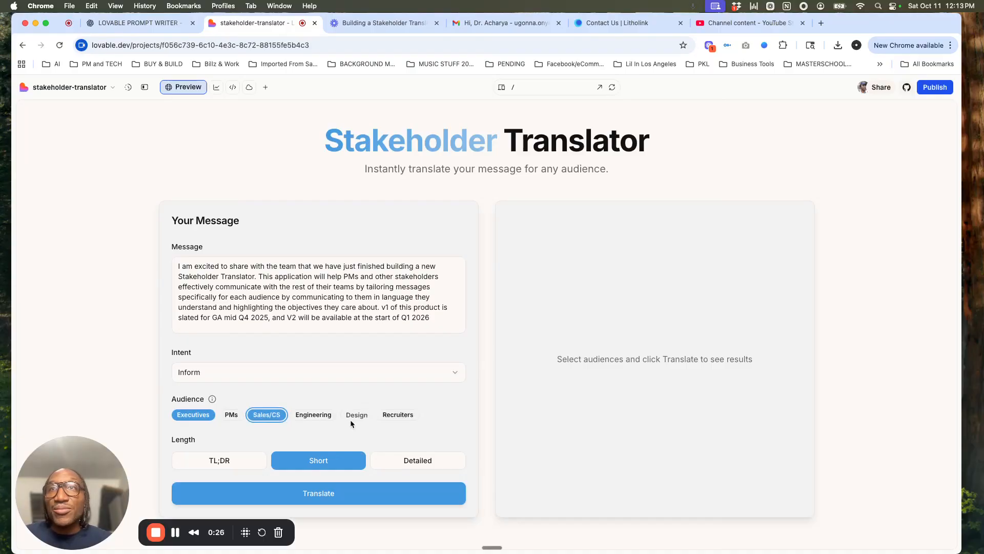
left_click(392, 418)
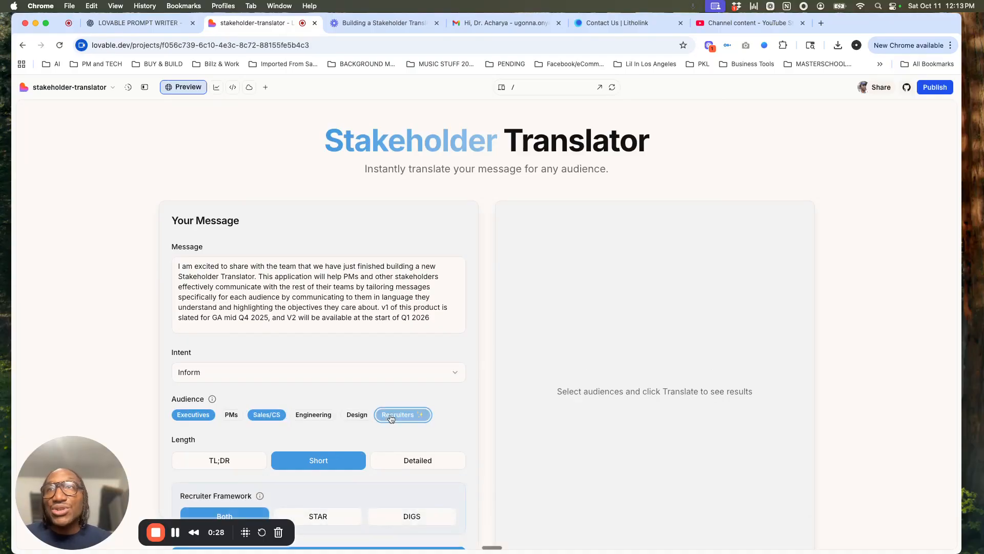
left_click(350, 421)
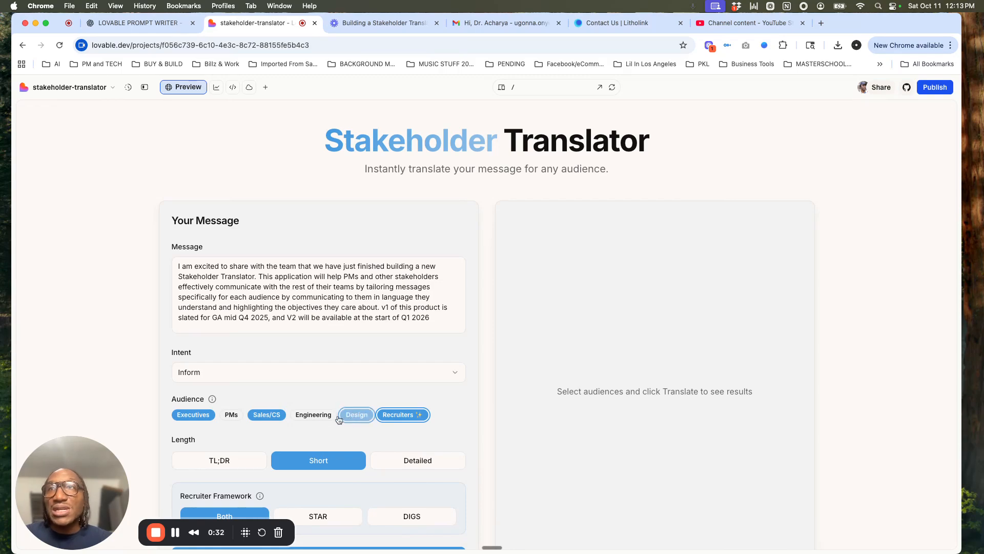
scroll(313, 419, "down", 2)
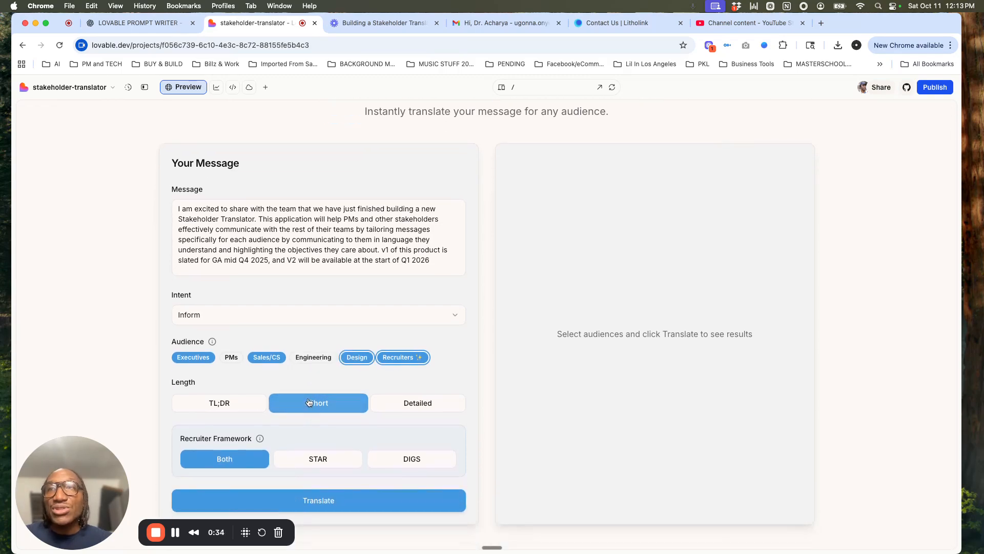
left_click(318, 501)
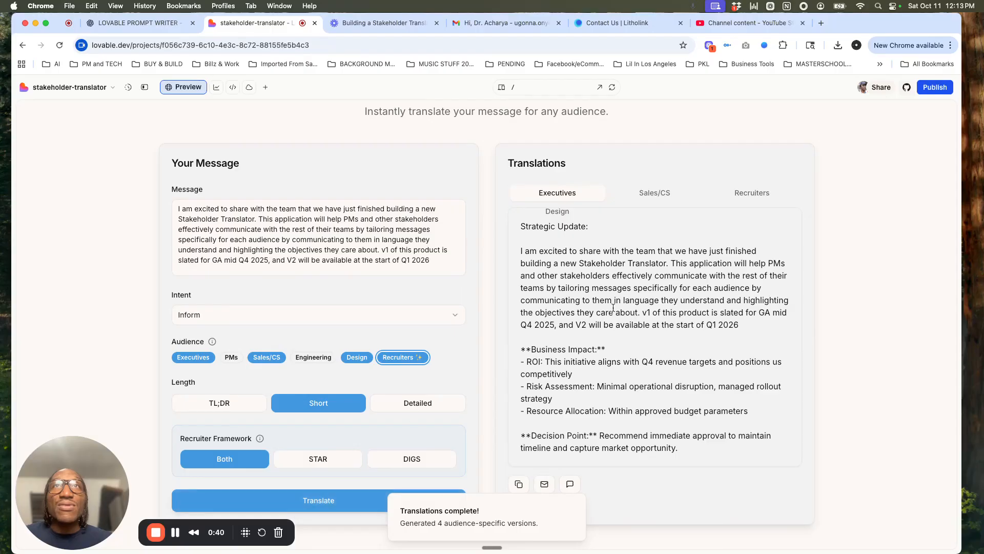
Step: Examine the generated Executives, Sales/CS and Recruiters translations, including the recruiter stories in the STAR and DIGS frameworks
scroll(603, 286, "up", 2)
scroll(604, 286, "down", 2)
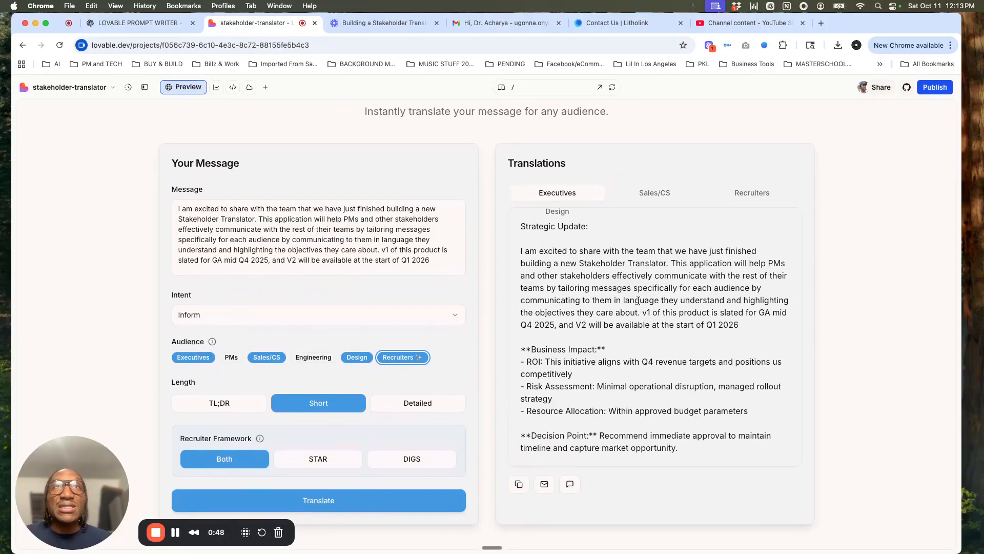
left_click(655, 196)
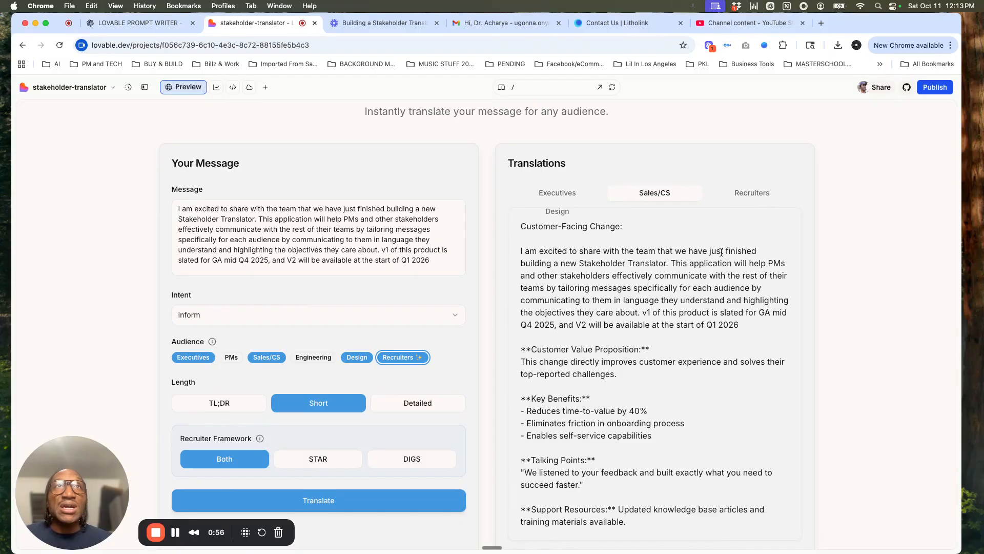
left_click(742, 200)
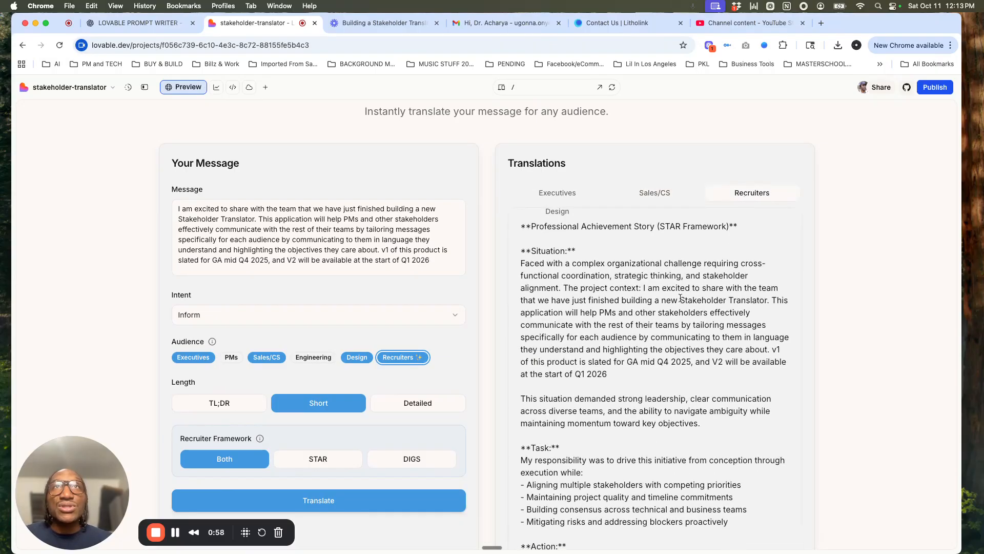
scroll(681, 299, "down", 2)
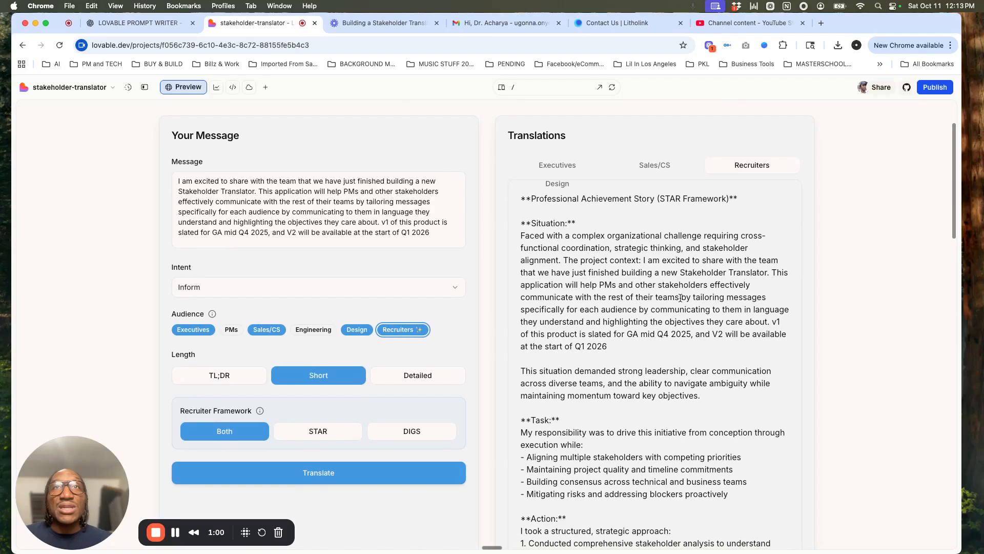
scroll(680, 298, "down", 10)
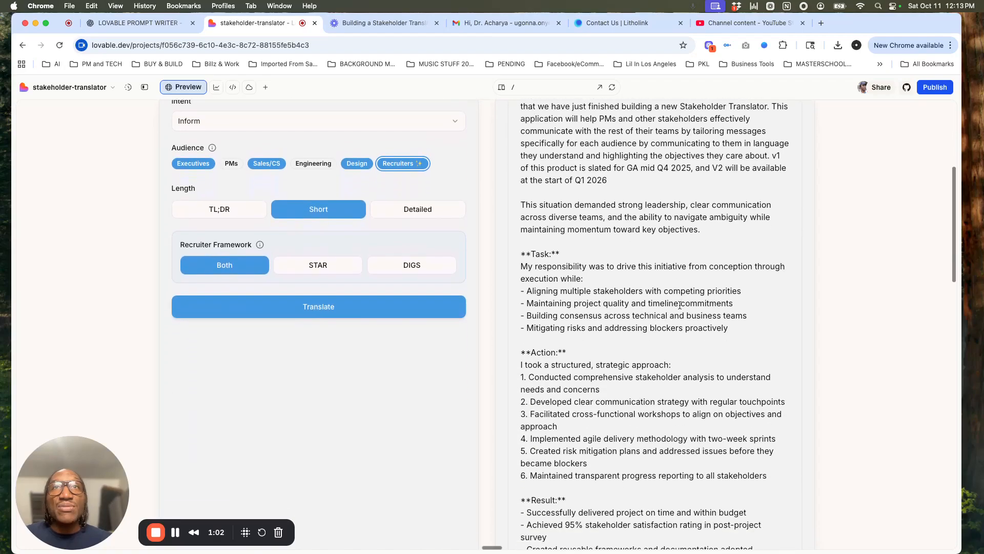
scroll(680, 306, "down", 17)
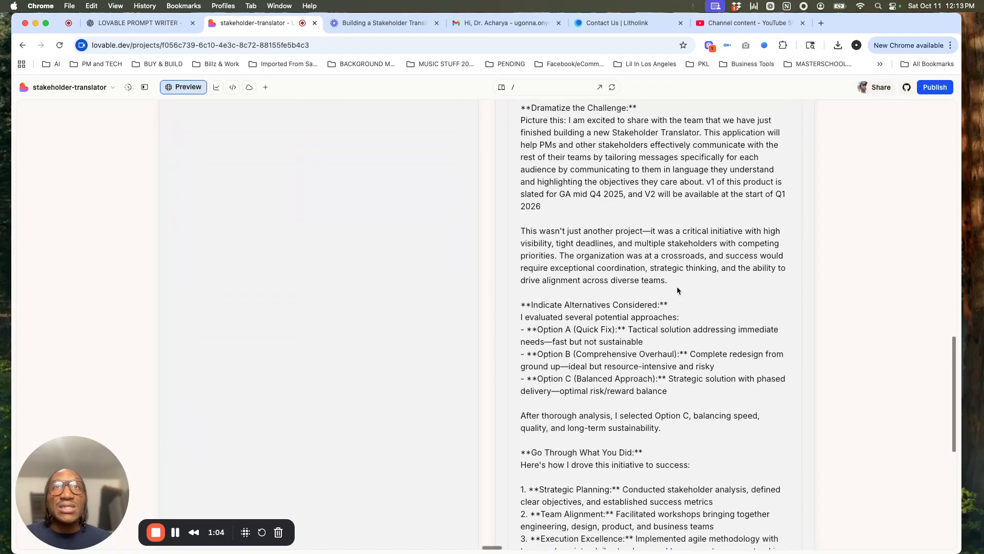
scroll(677, 291, "up", 20)
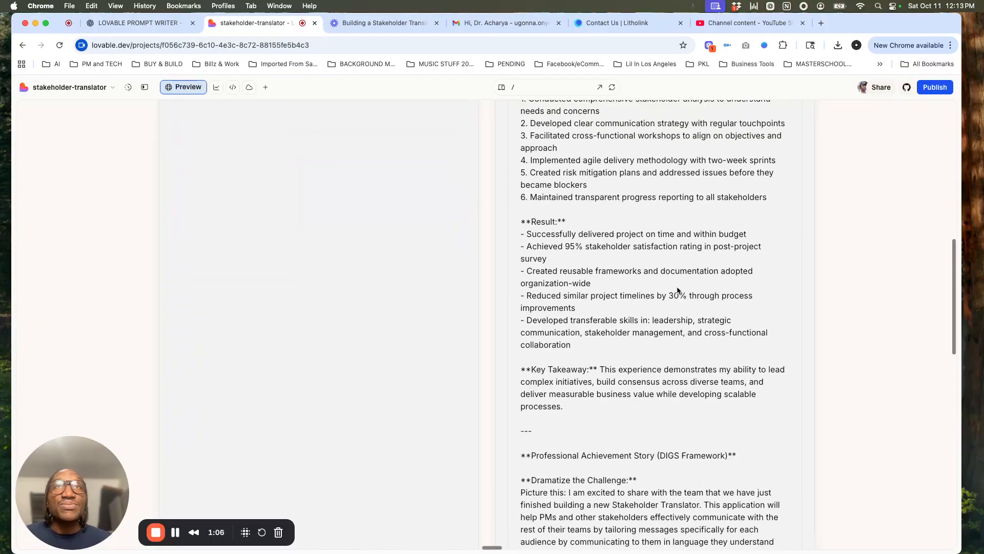
scroll(677, 290, "up", 7)
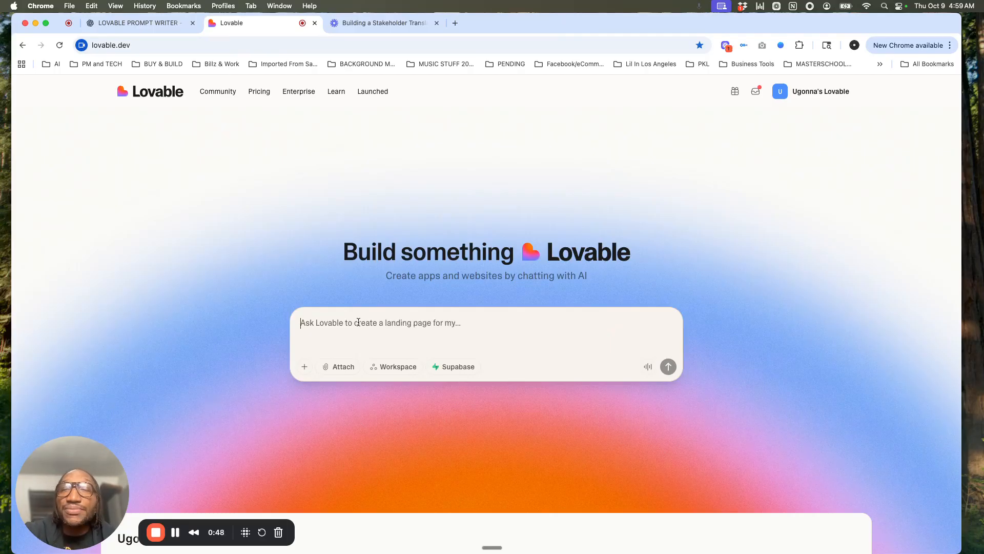
Step: Start a new Lovable project with the prompt "create a blank app" and an attached image
type("create ")
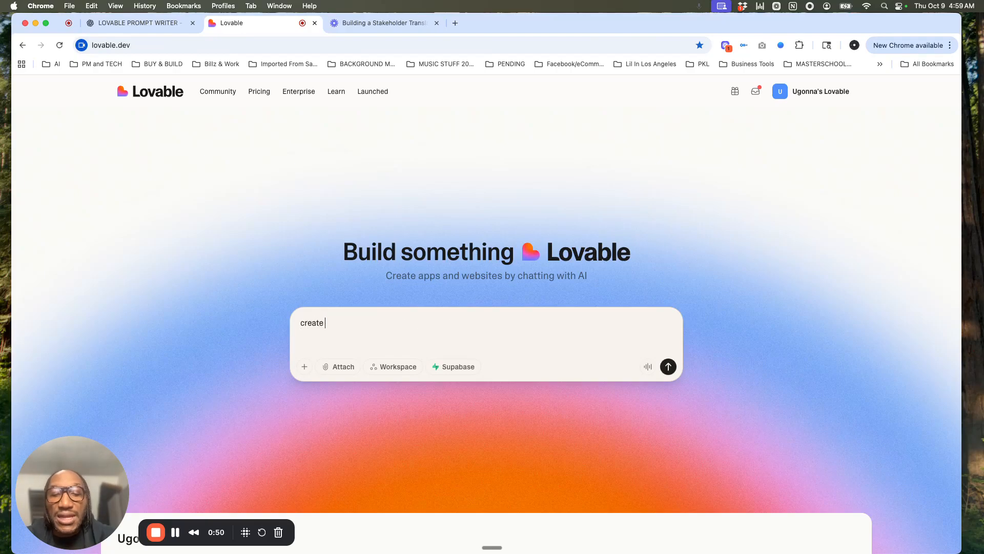
type("a b")
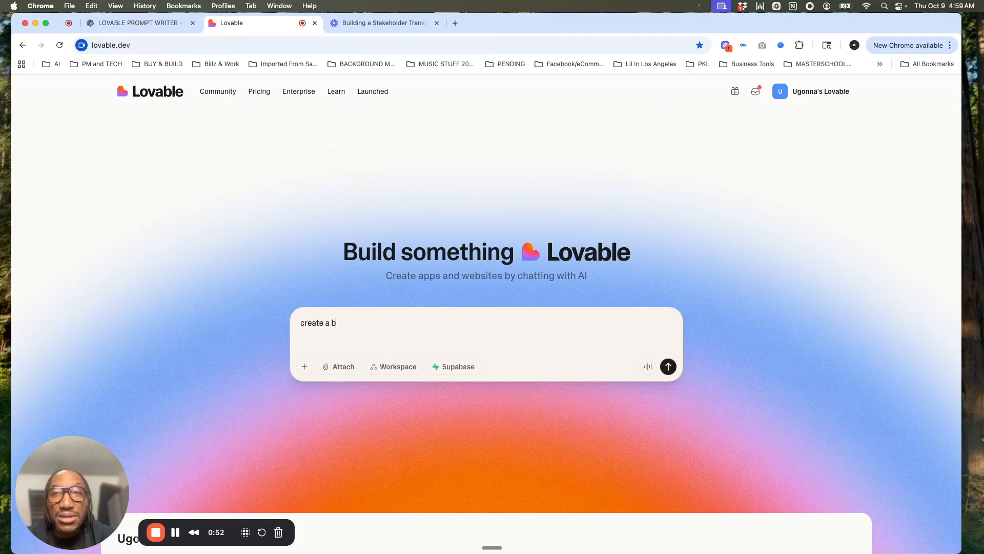
type("lank app")
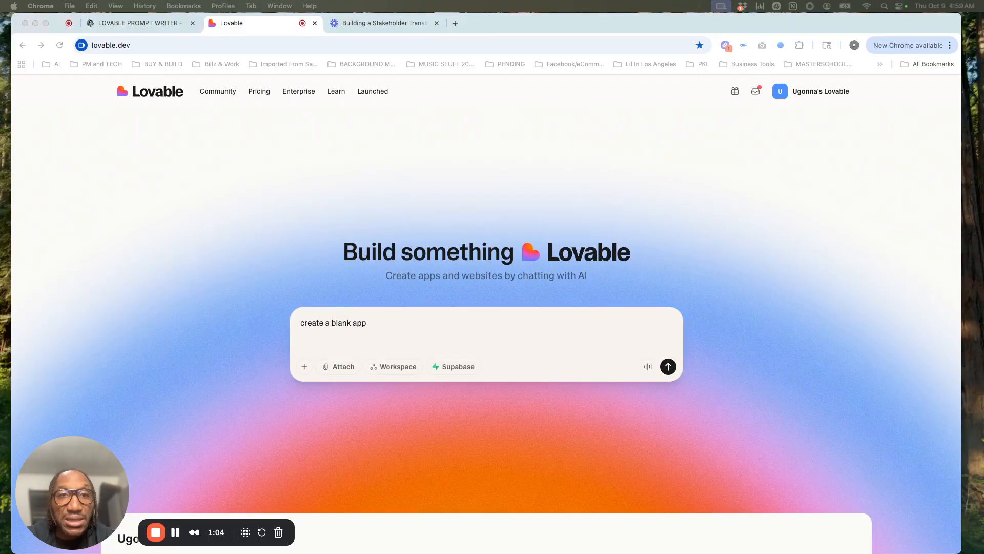
left_click_drag(1, 201, 522, 367)
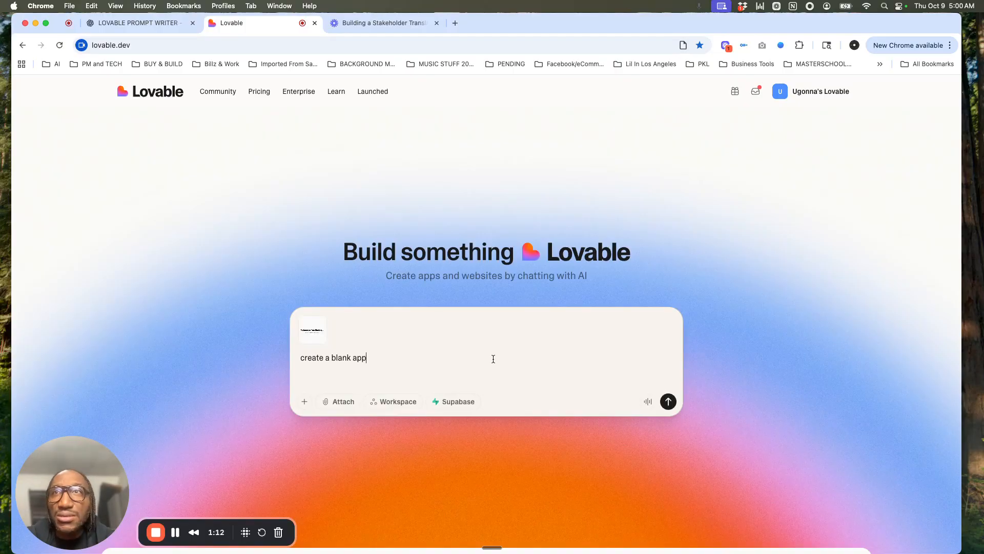
left_click(668, 404)
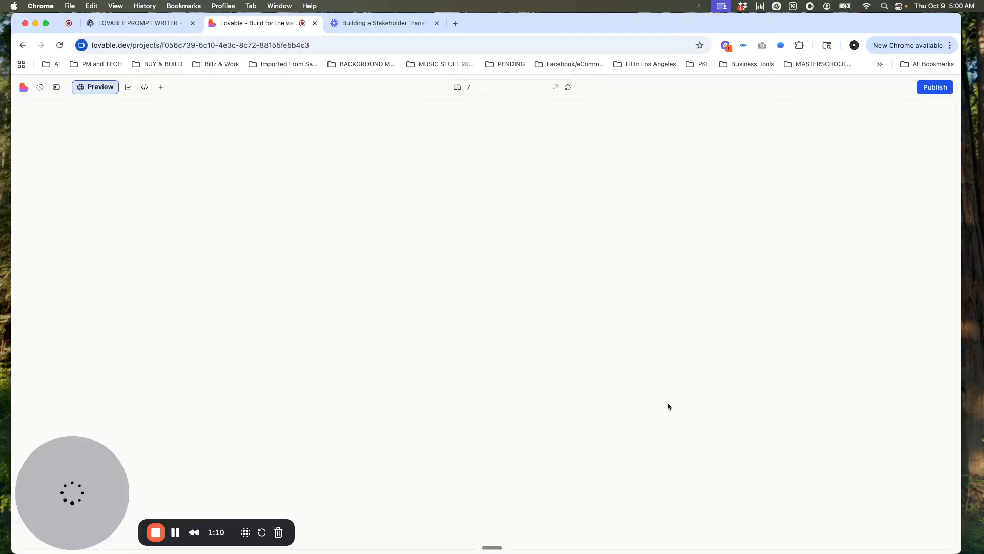
left_click_drag(94, 461, 742, 499)
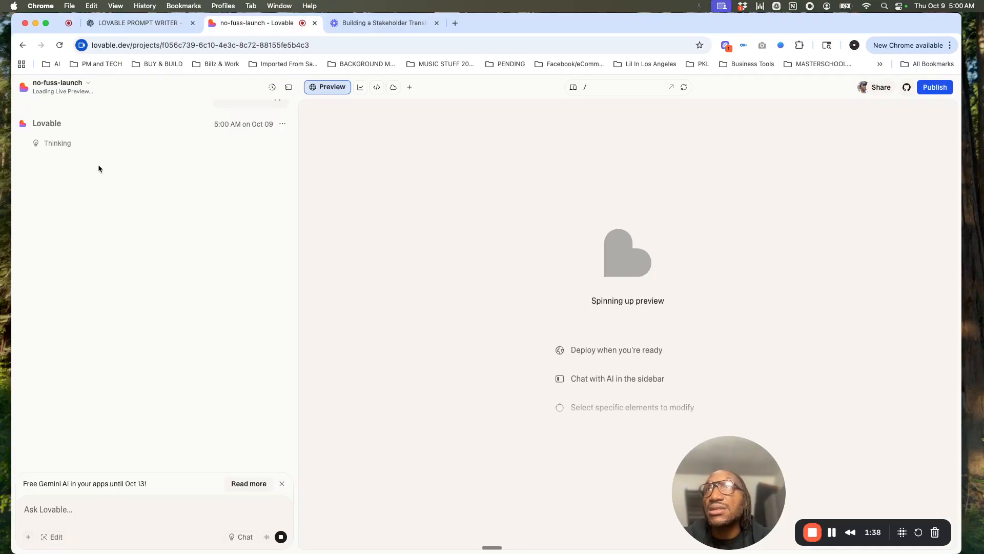
Step: Open the project's Knowledge settings and paste the "LOVABLE PRD — Stakeholder Translator (v1)" text into Instructions & Guidelines
left_click(80, 84)
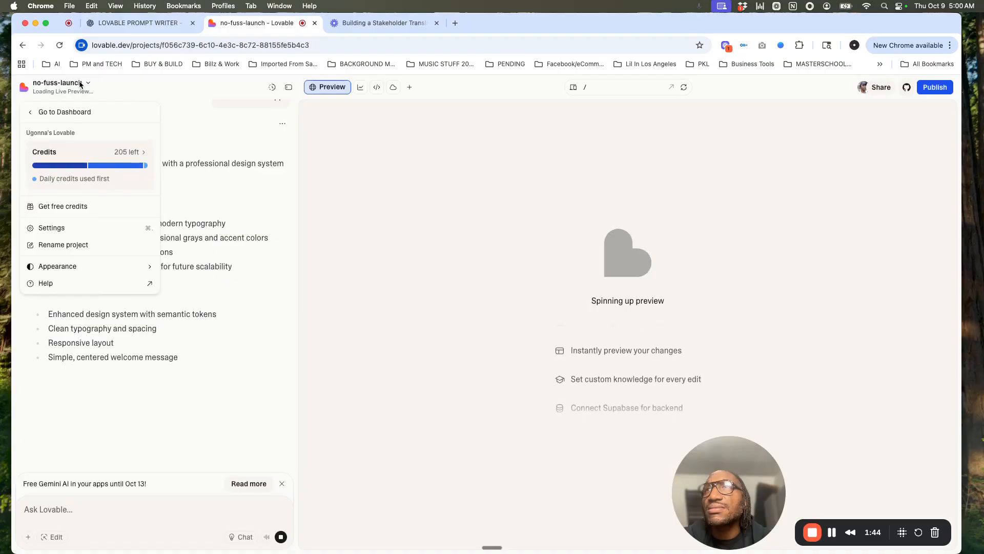
left_click(112, 229)
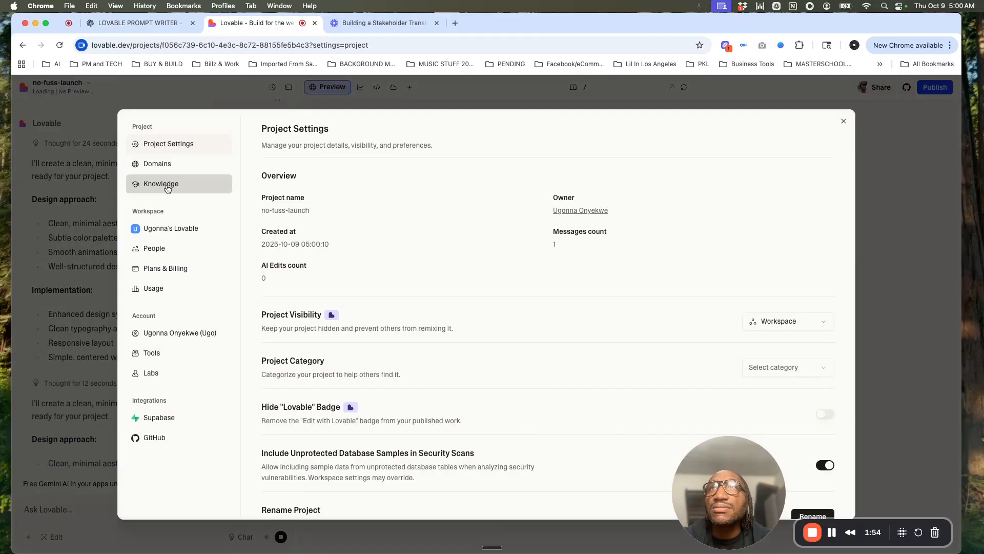
left_click(168, 188)
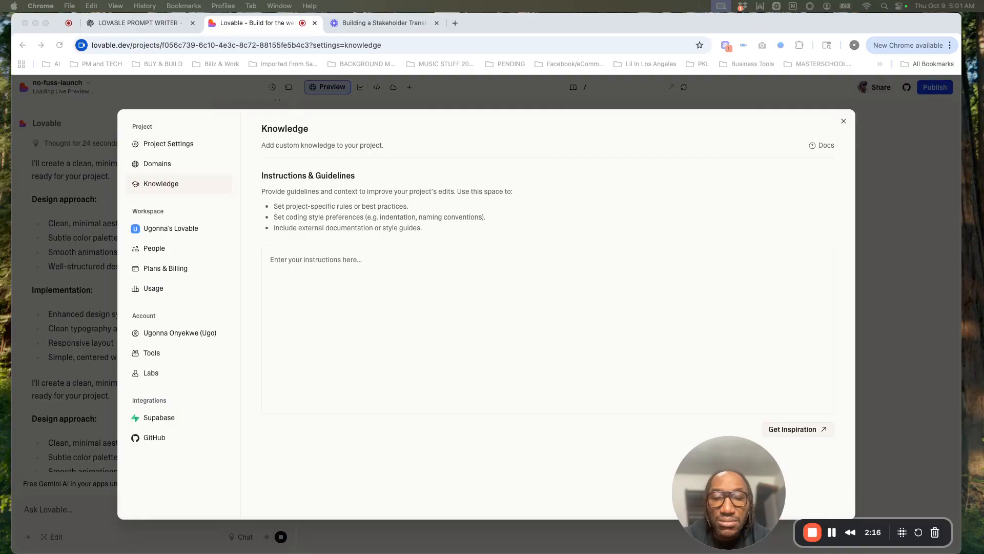
left_click(311, 263)
left_click(312, 263)
key("super+v")
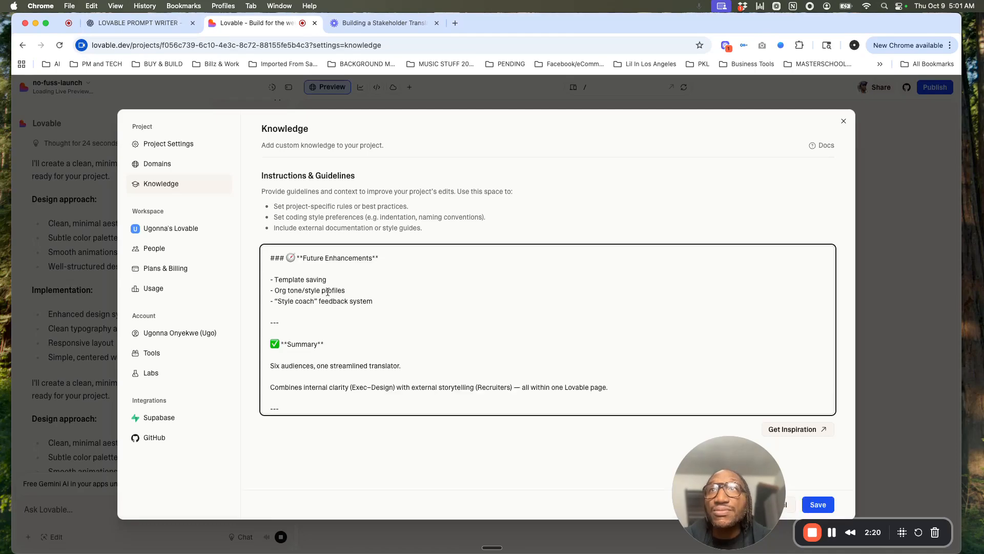
Step: Review the pasted PRD from its Purpose section through to the Summary and close the project settings
scroll(327, 291, "up", 5)
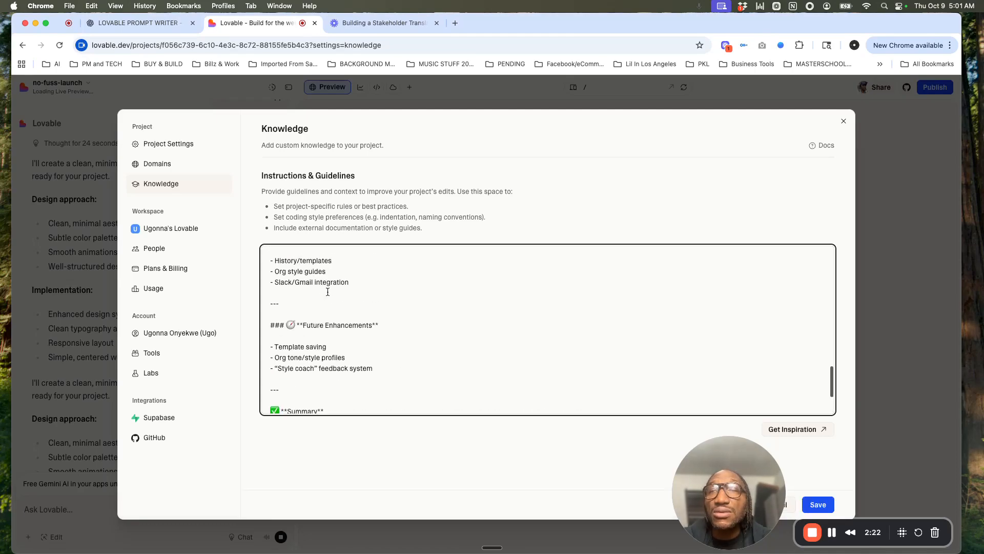
scroll(327, 292, "up", 10)
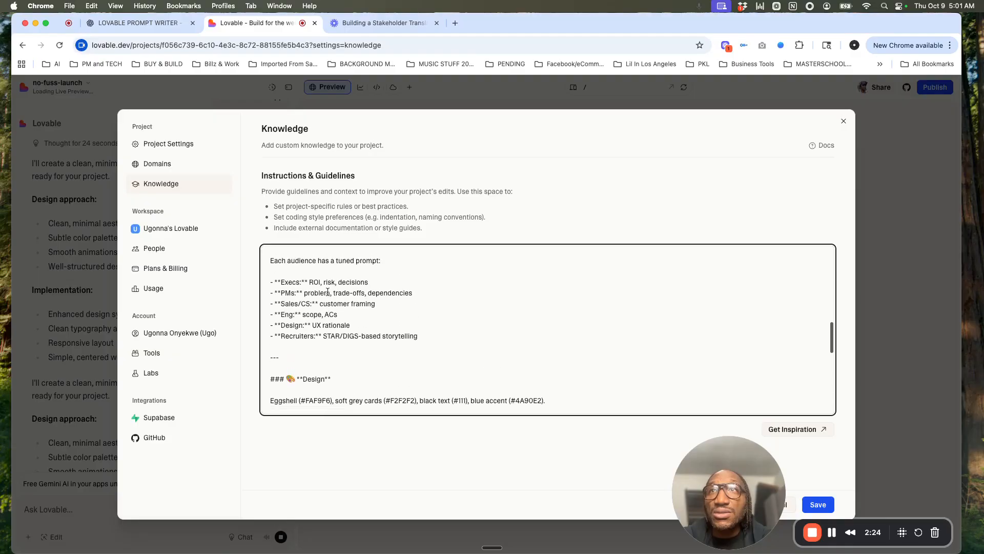
scroll(328, 291, "up", 15)
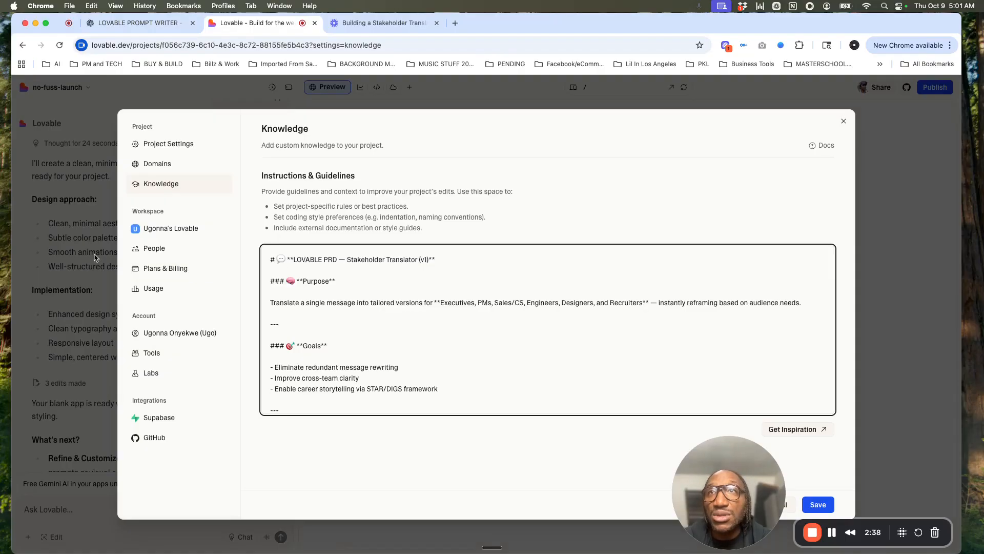
scroll(284, 323, "down", 5)
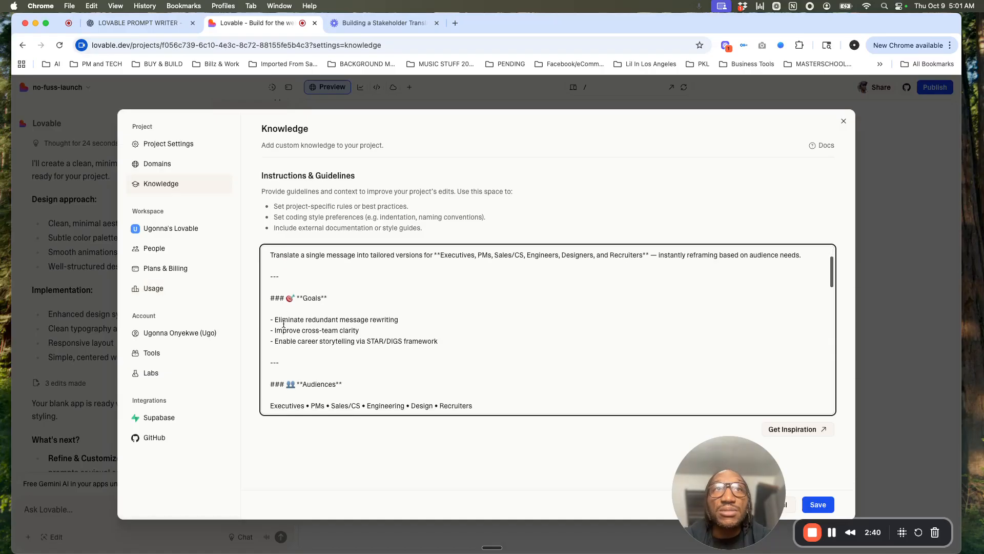
scroll(283, 323, "down", 8)
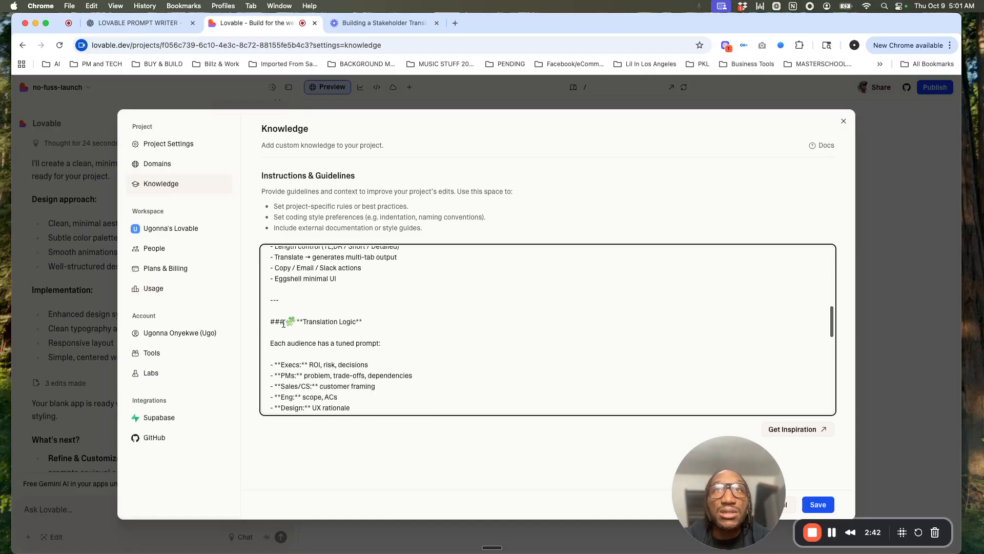
scroll(283, 323, "down", 5)
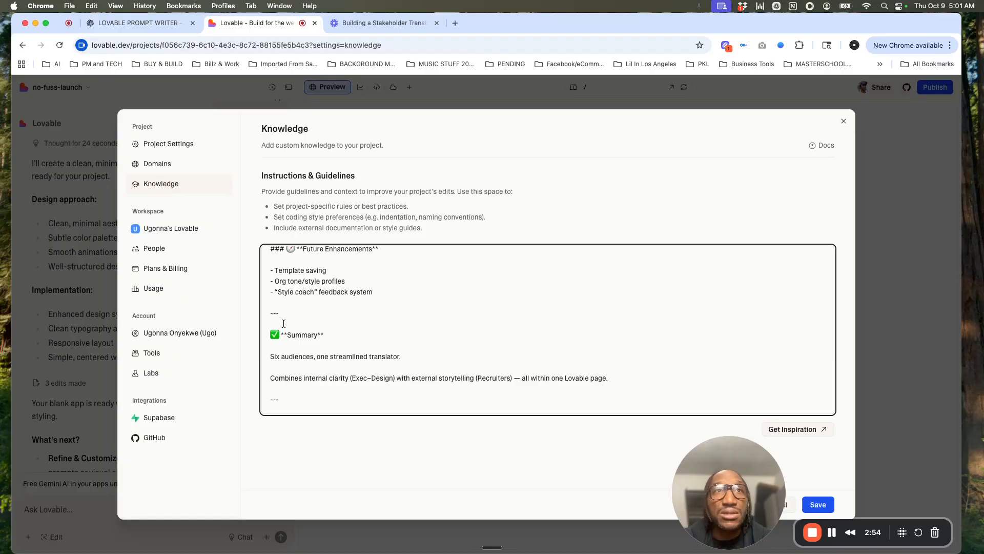
key("Escape")
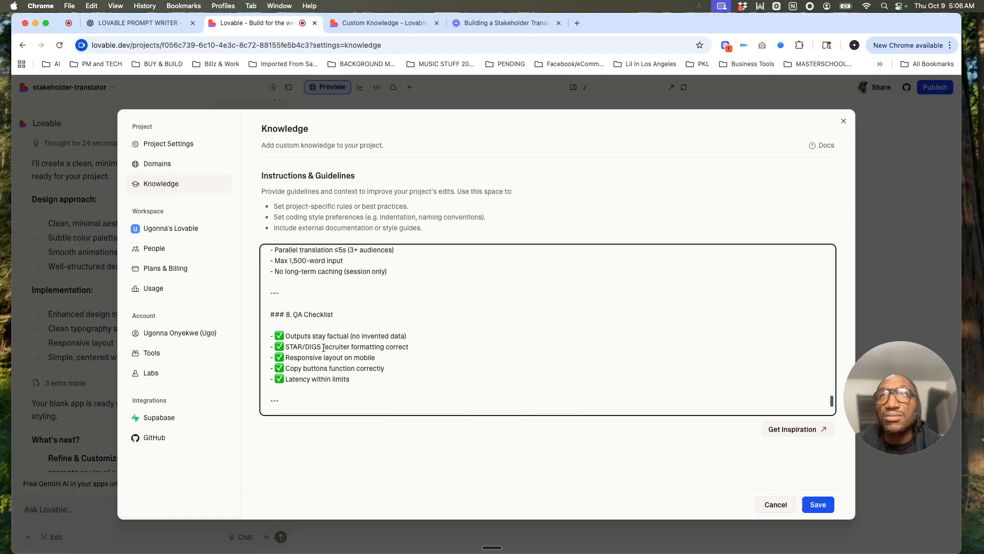
Step: Review the pasted "TECHNICAL IMPLEMENTATION GUIDE — Stakeholder Translator (v1)" in the project's Knowledge instructions, save them and close the project settings
scroll(323, 348, "up", 15)
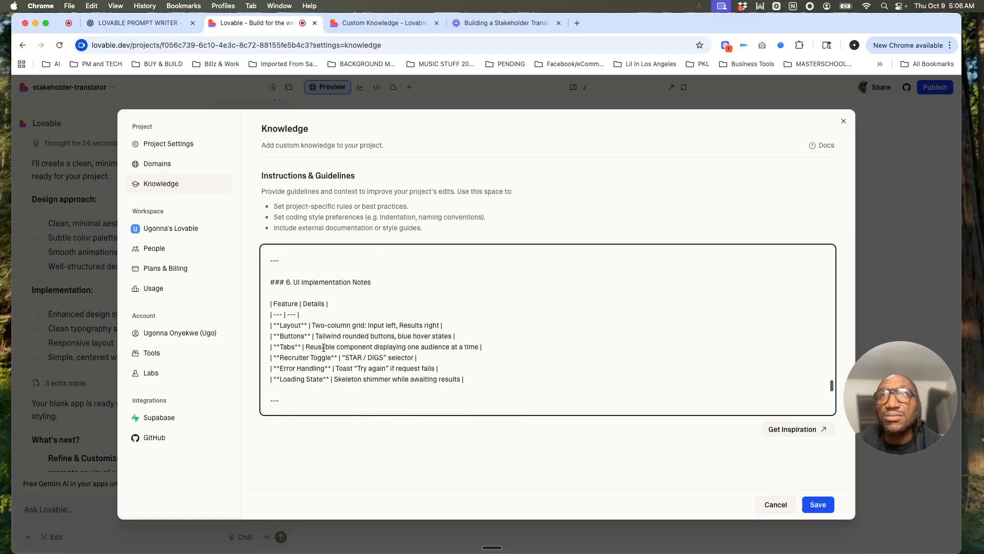
scroll(323, 348, "up", 5)
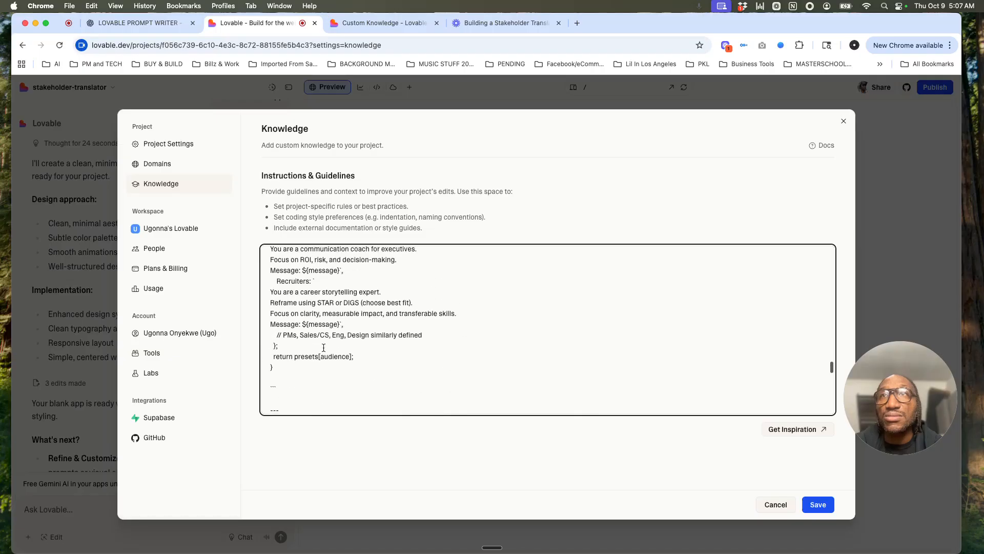
scroll(324, 349, "up", 5)
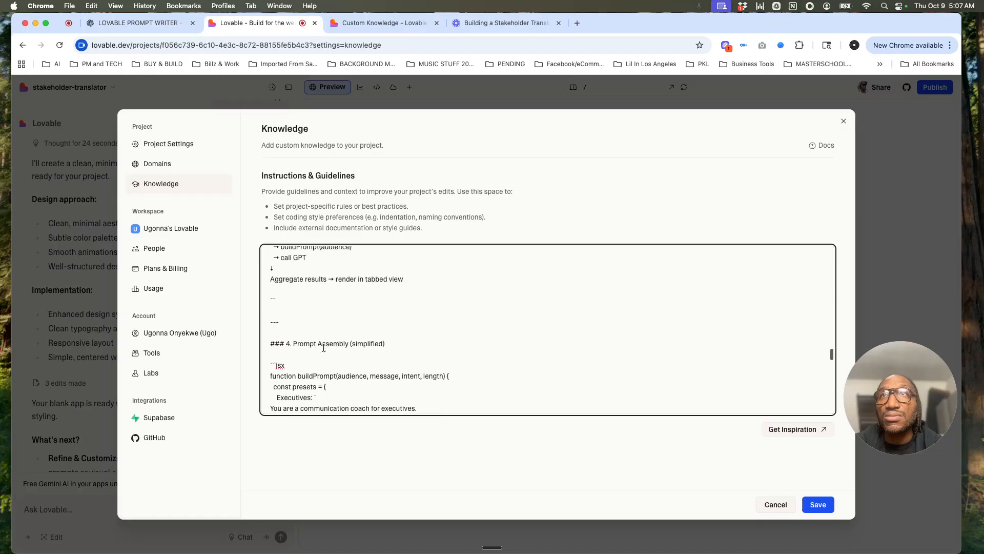
scroll(323, 348, "up", 5)
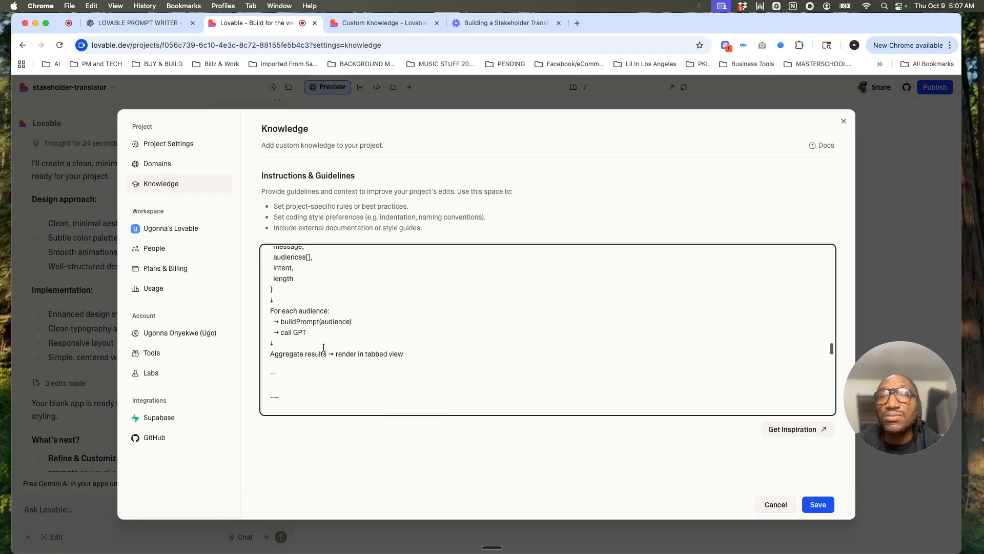
scroll(324, 348, "up", 10)
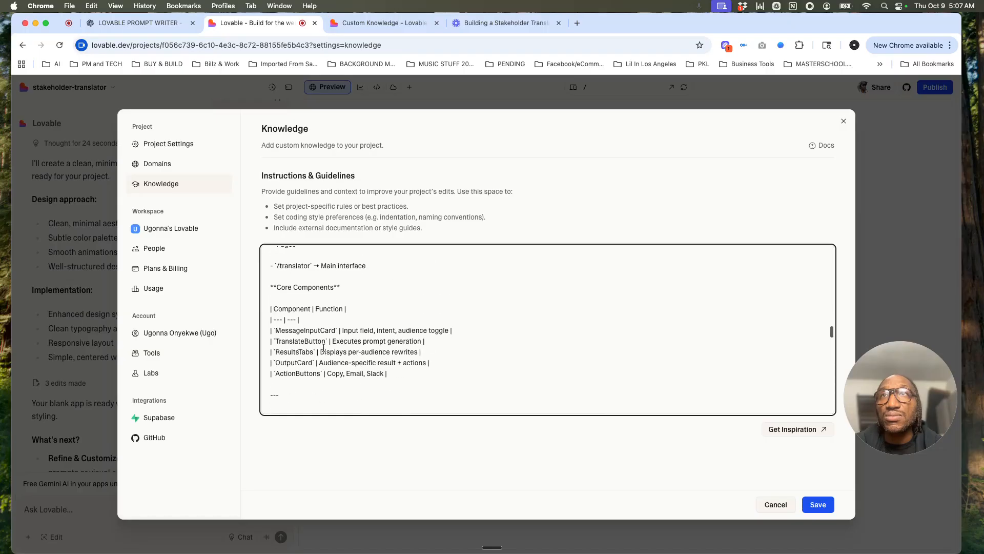
scroll(323, 348, "up", 5)
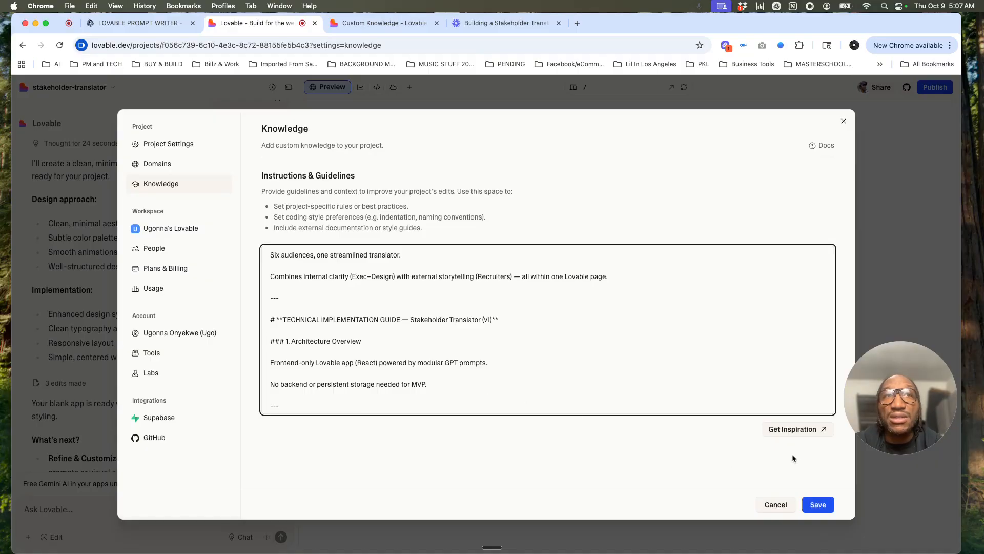
left_click(816, 506)
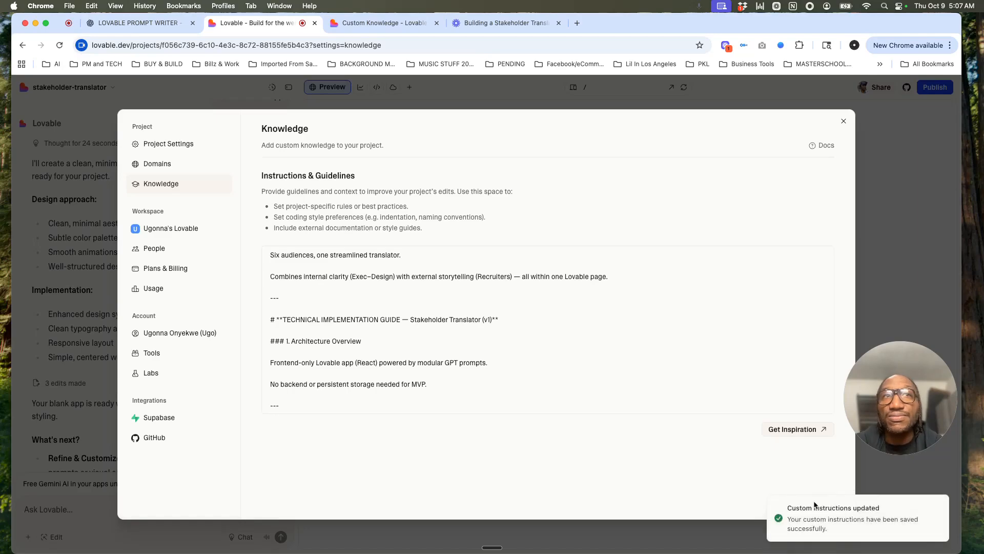
left_click(886, 171)
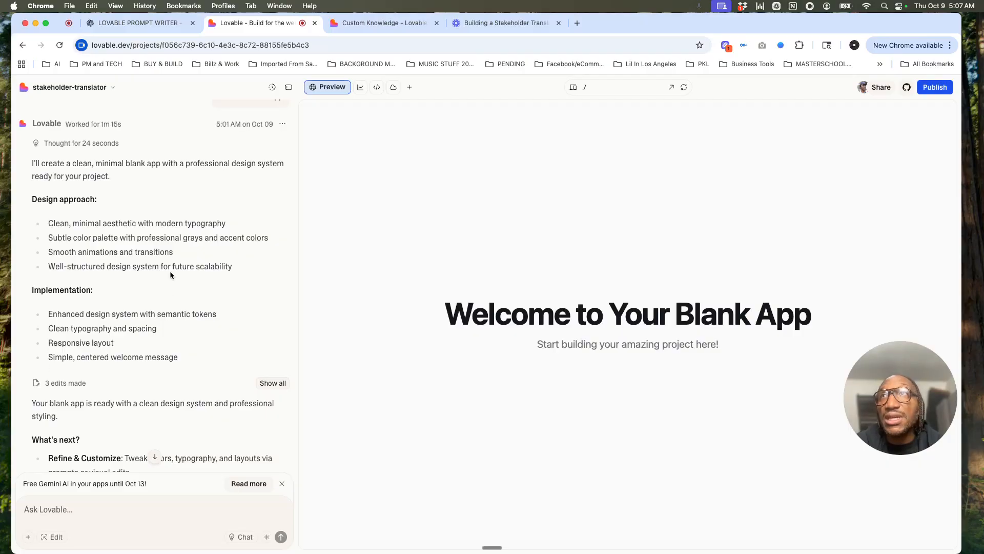
Step: Reopen the project's Knowledge settings to check the saved instructions, close the BLANK APP.png image page and leave the settings
left_click(112, 87)
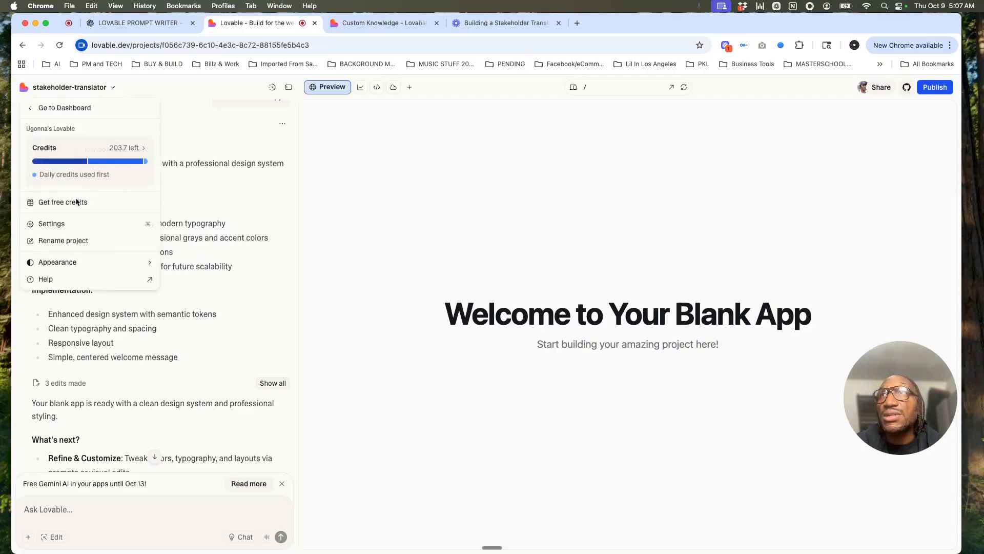
left_click(56, 226)
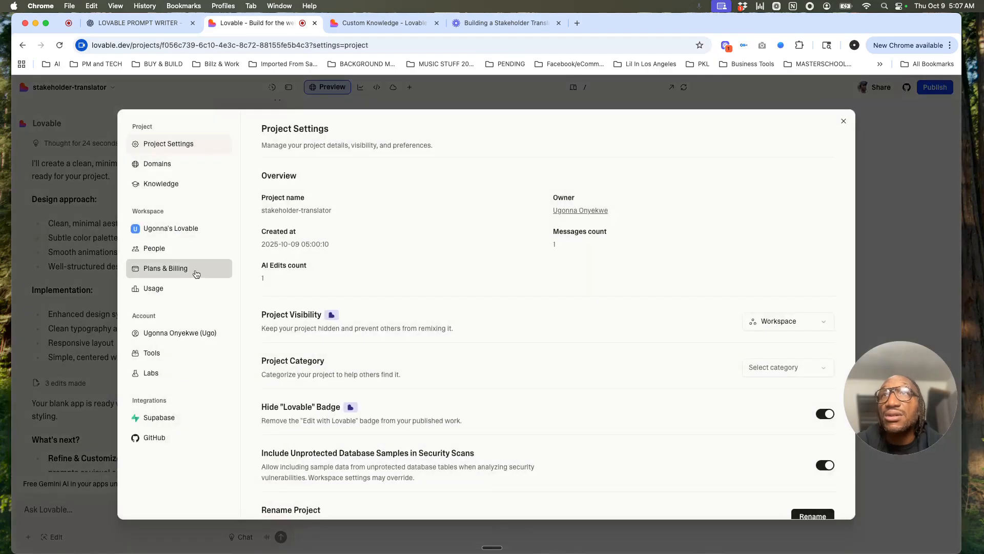
left_click(181, 185)
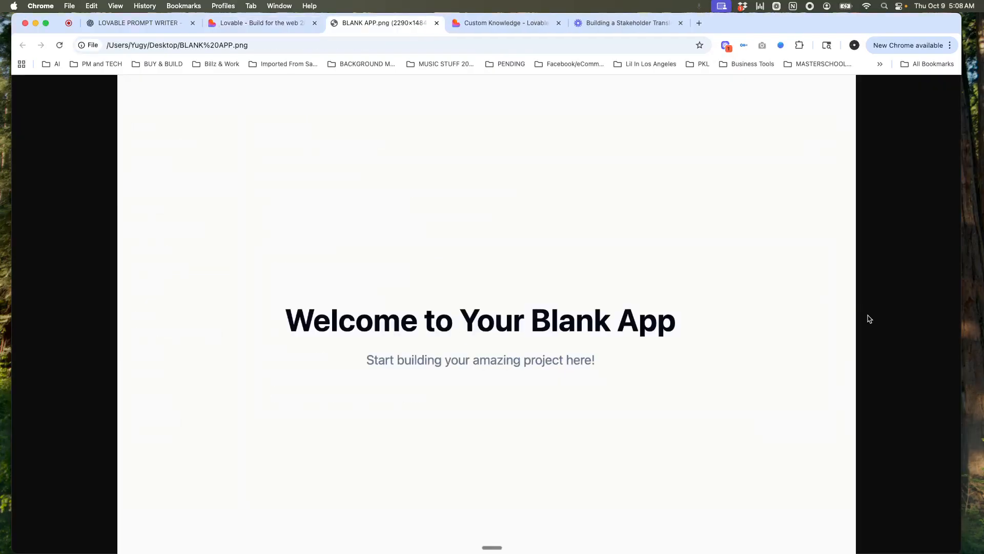
left_click(437, 22)
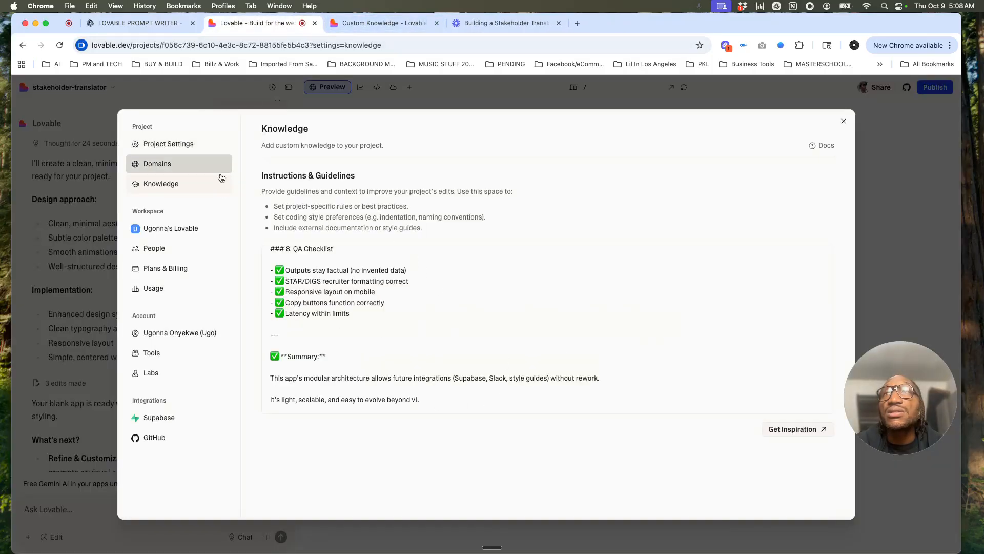
left_click(844, 123)
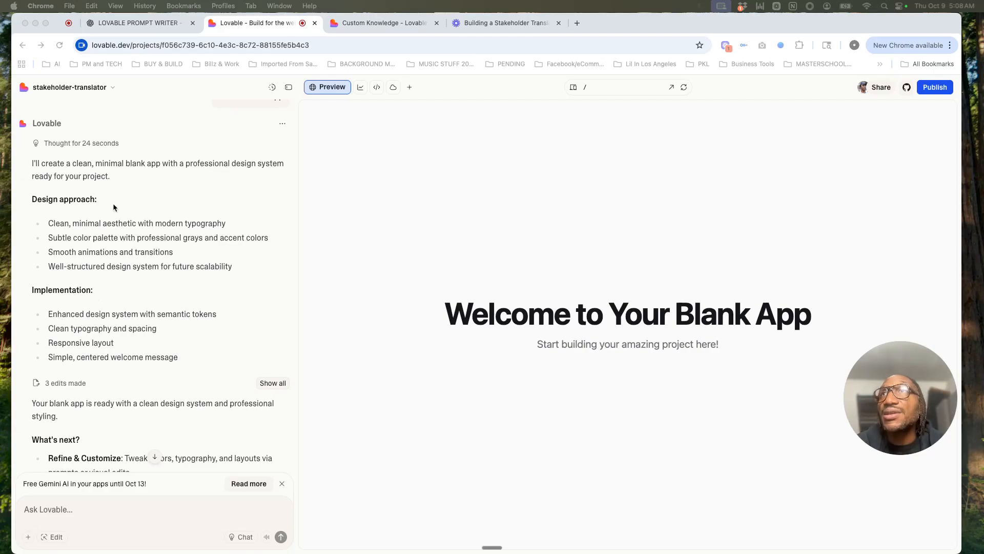
Step: Paste, review and send the prompt for the "Stakeholder Translator" starter page with React + Tailwind CSS, theme colors, centered title and subtitle
scroll(127, 321, "down", 5)
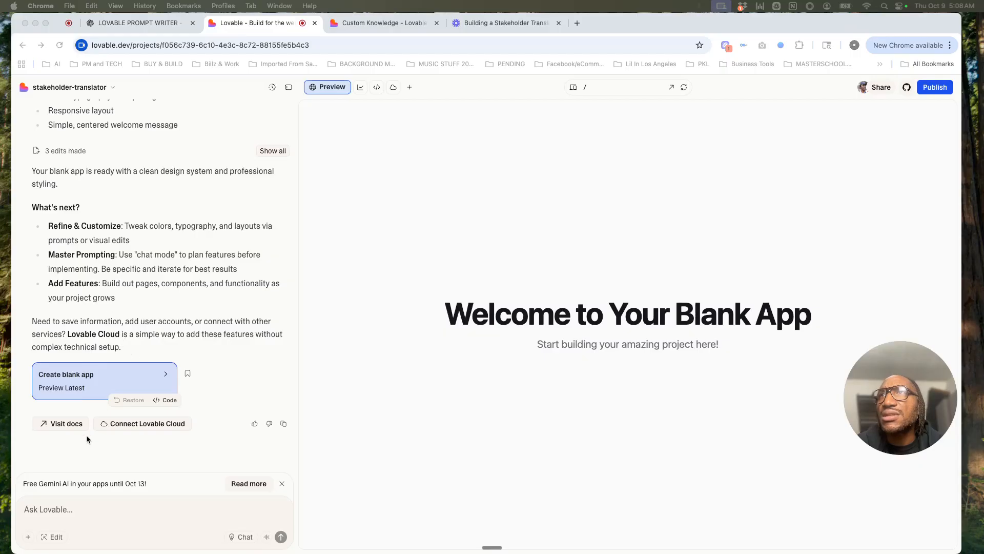
left_click(64, 509)
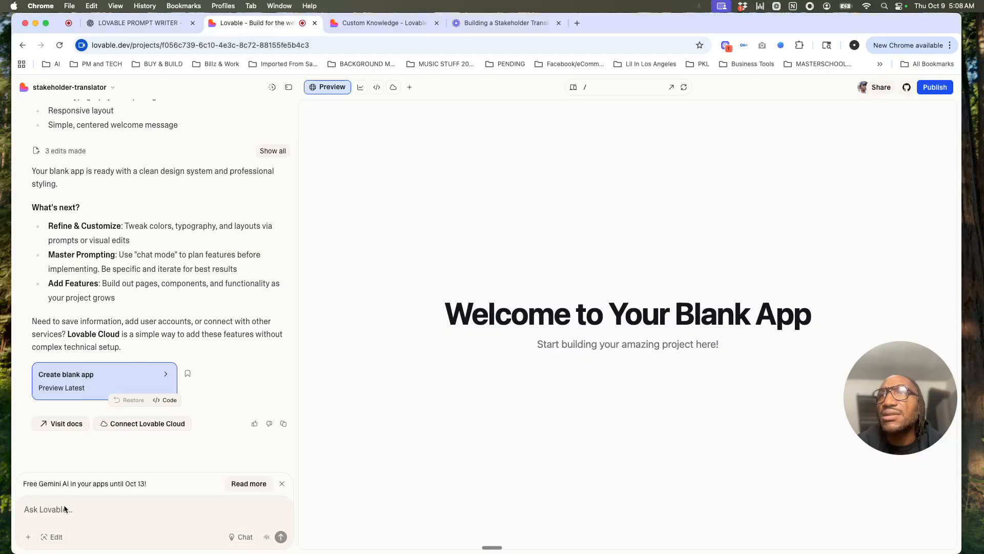
key("super+v")
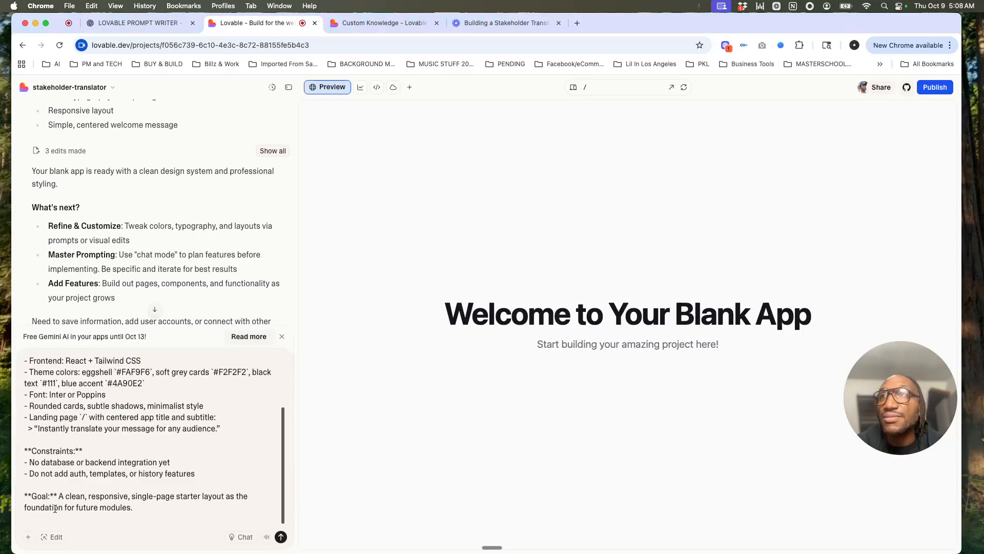
scroll(127, 424, "up", 3)
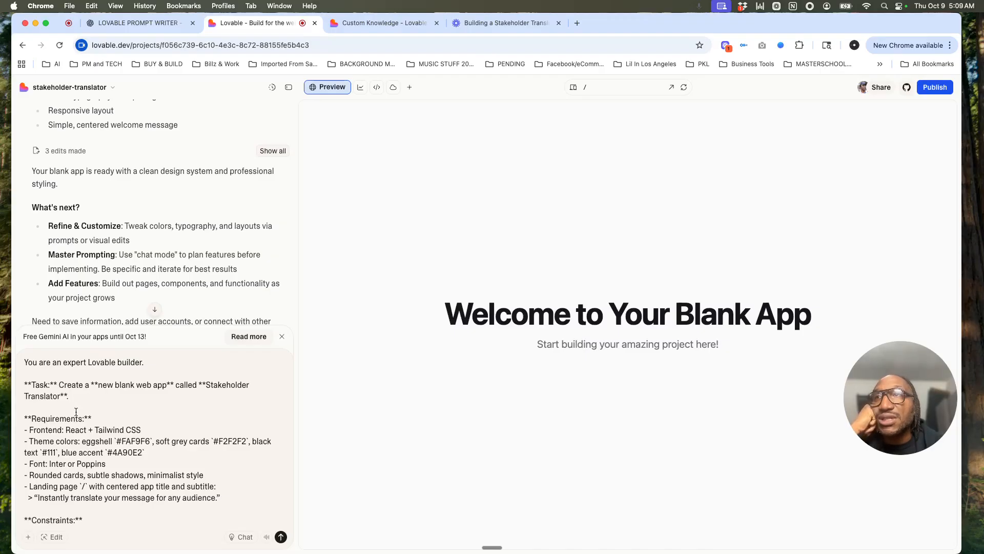
scroll(72, 423, "down", 2)
scroll(69, 433, "down", 2)
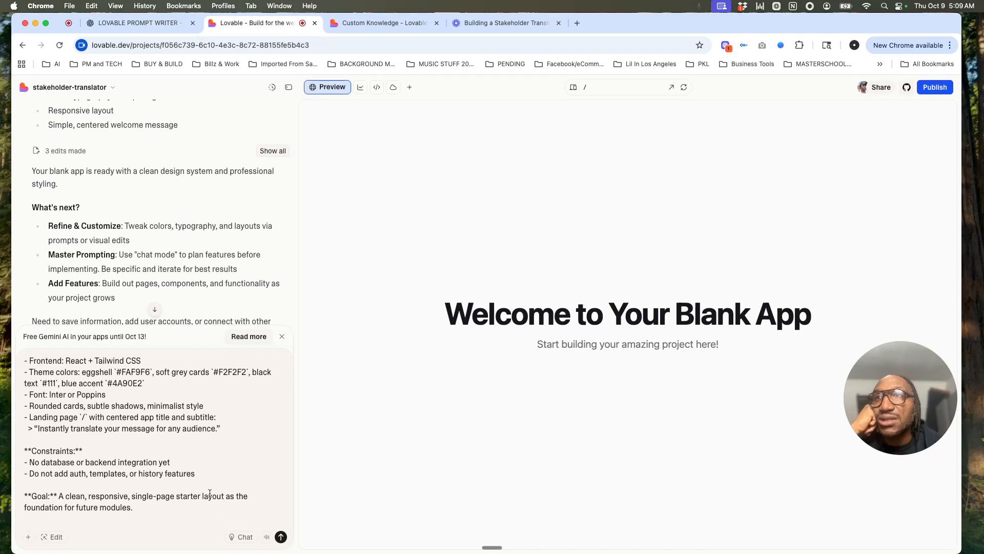
scroll(215, 502, "up", 3)
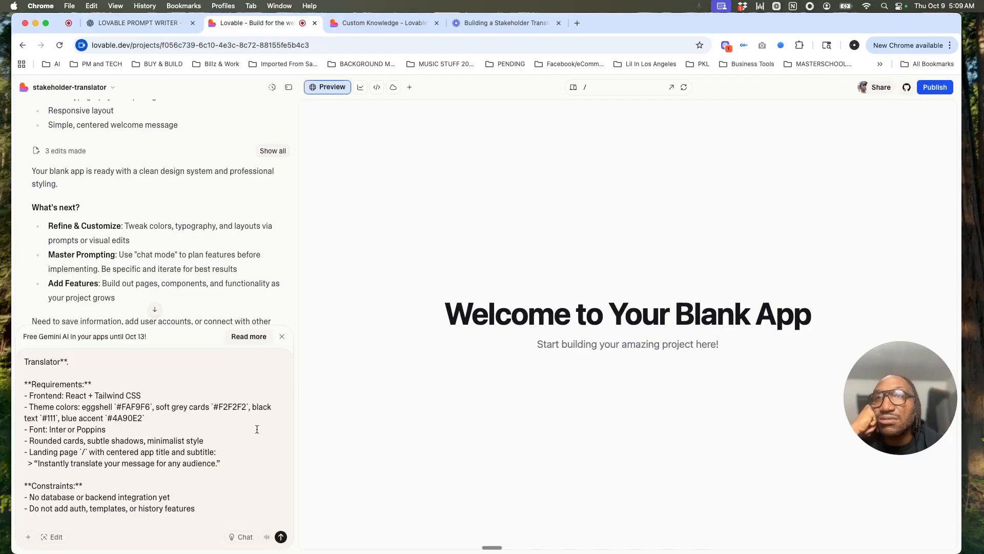
left_click(281, 537)
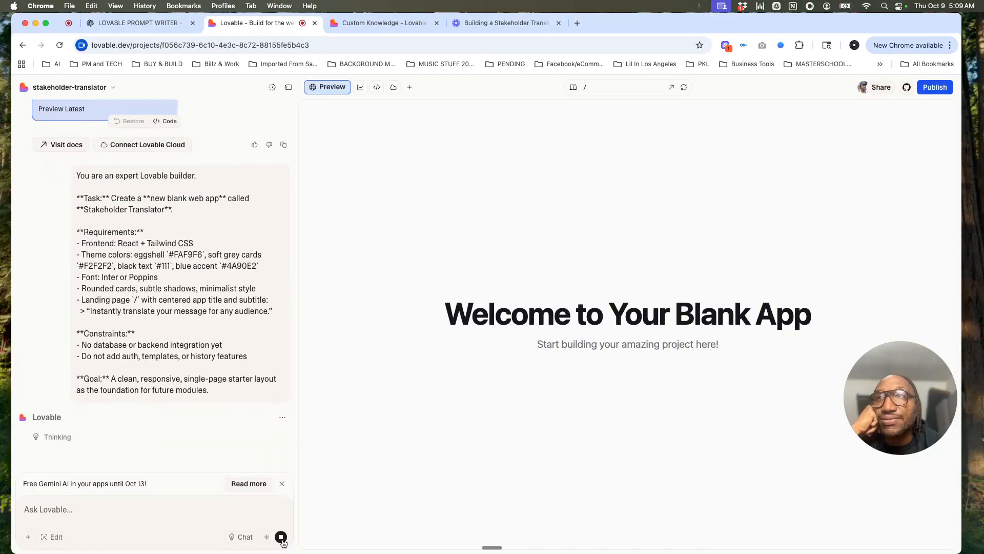
scroll(209, 373, "up", 2)
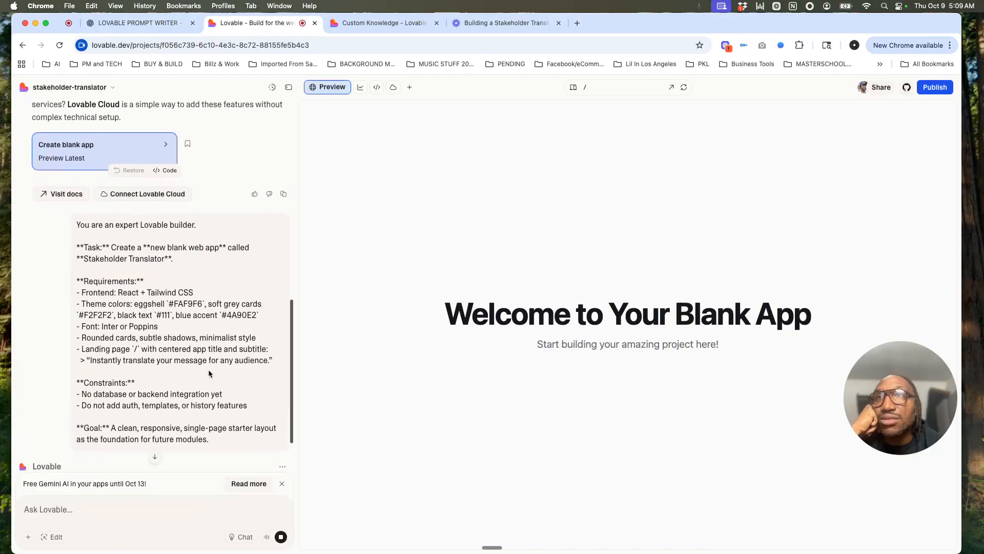
scroll(209, 374, "up", 5)
scroll(208, 373, "up", 3)
scroll(208, 369, "down", 14)
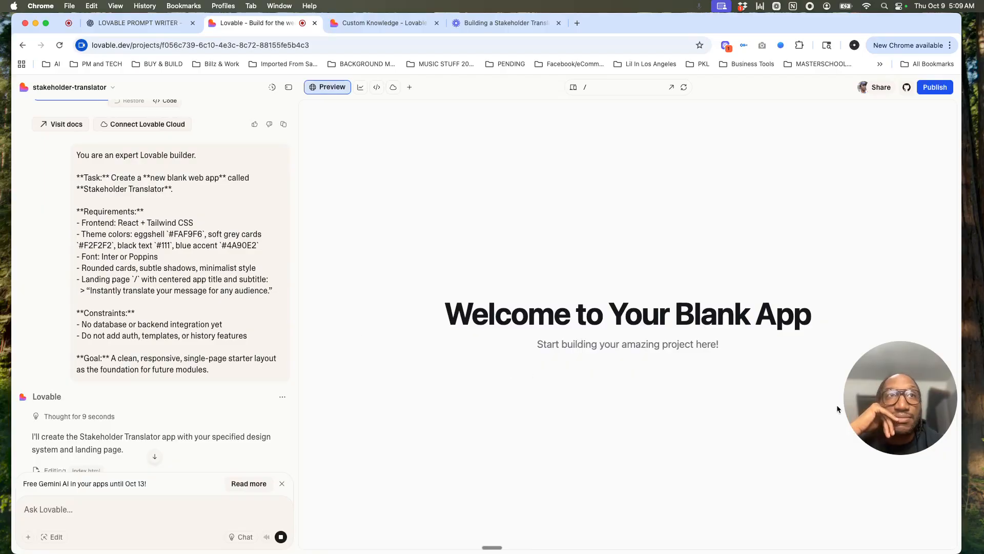
left_click_drag(869, 425, 615, 489)
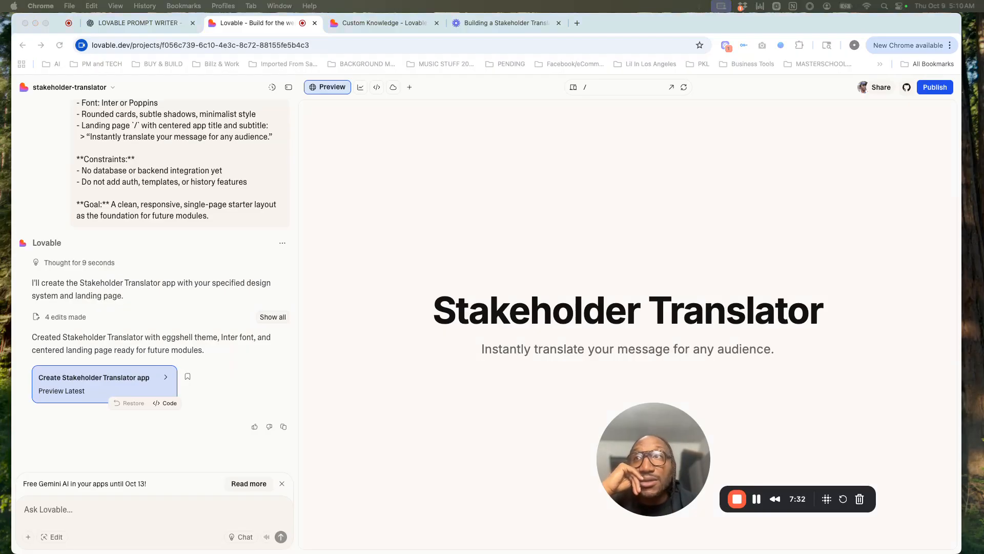
Step: Paste and send the prompt adding the main translation interface, with message input controls and tabbed output for each selected audience
left_click(122, 510)
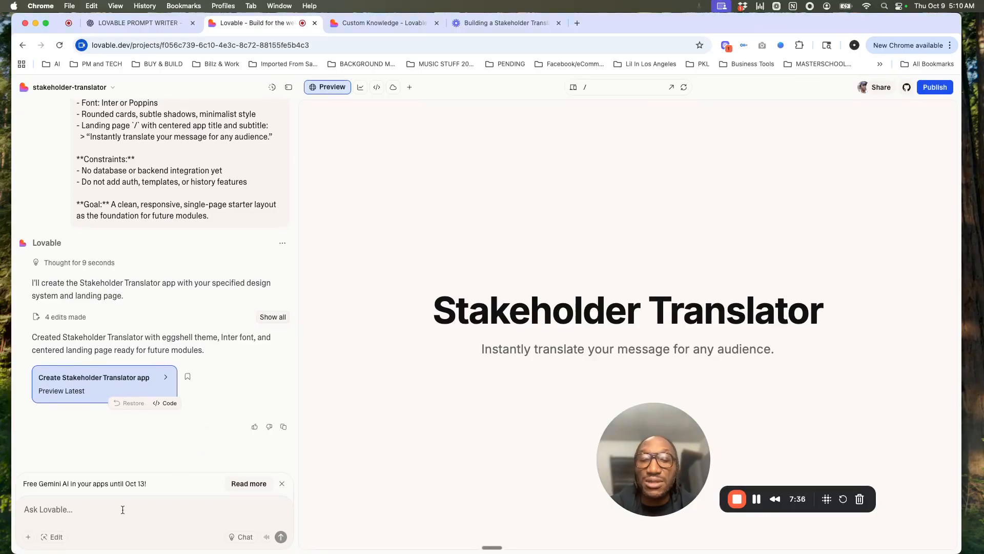
key("super+v")
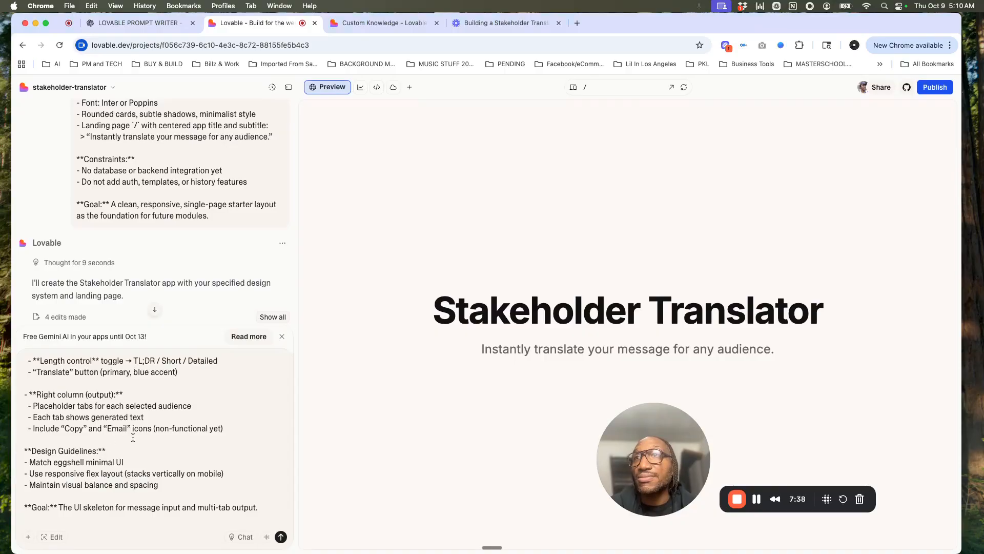
left_click(281, 537)
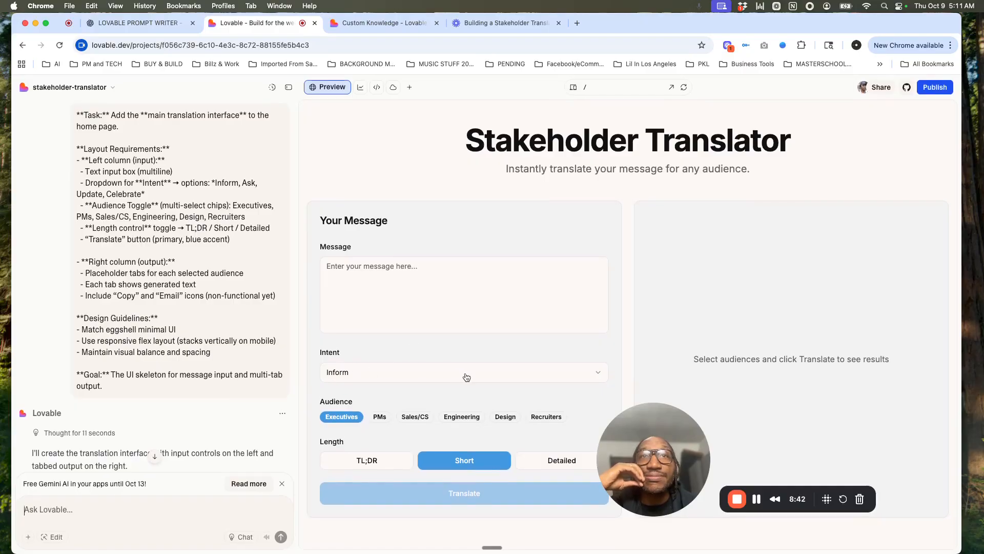
Step: Examine the Intent options in the app preview, and compare the generated interface with the submitted layout requirements in the chat
left_click_drag(656, 413, 731, 453)
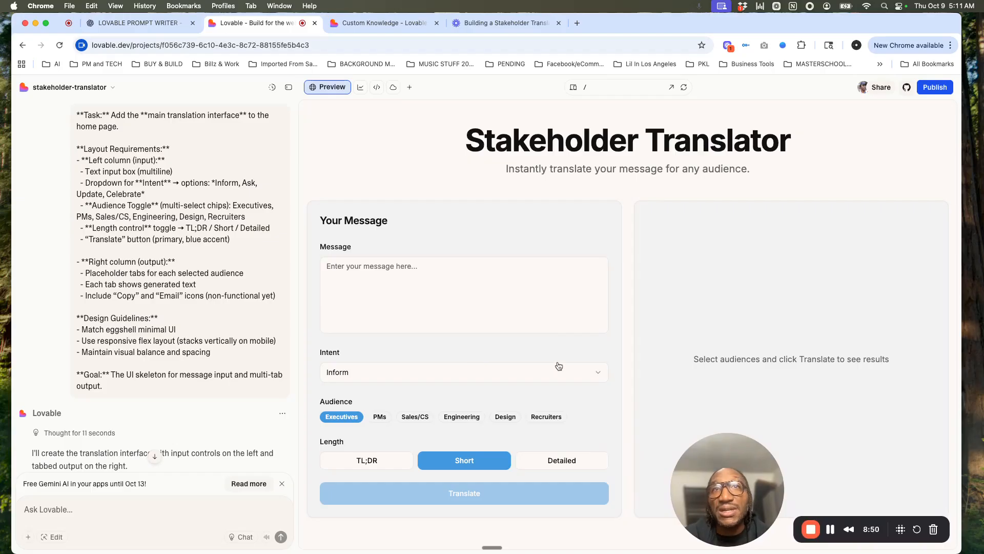
left_click(597, 376)
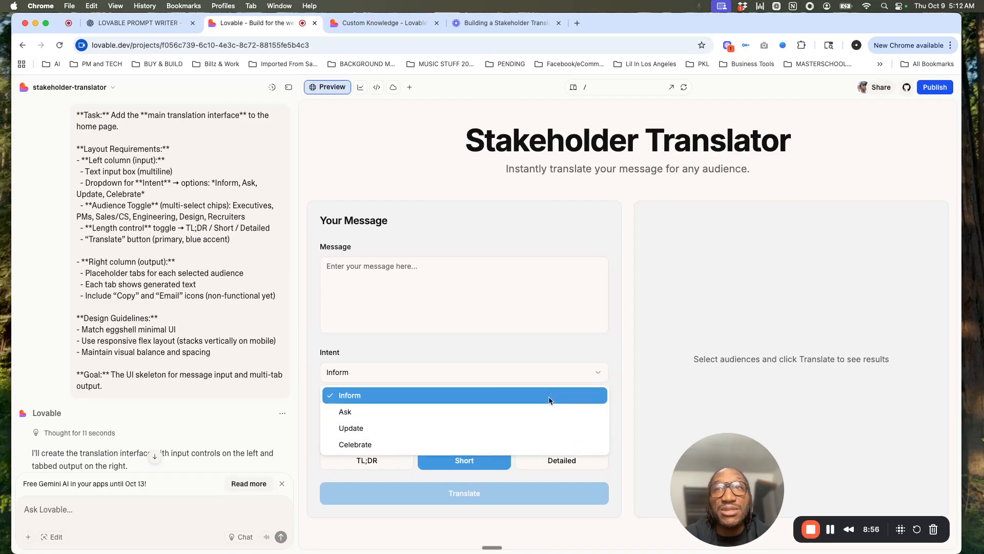
left_click(605, 345)
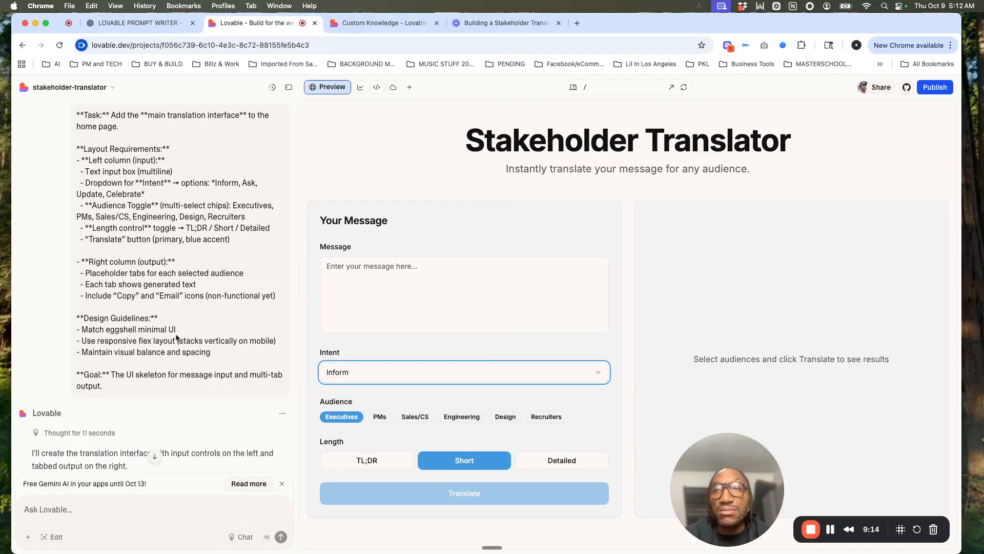
scroll(81, 345, "down", 3)
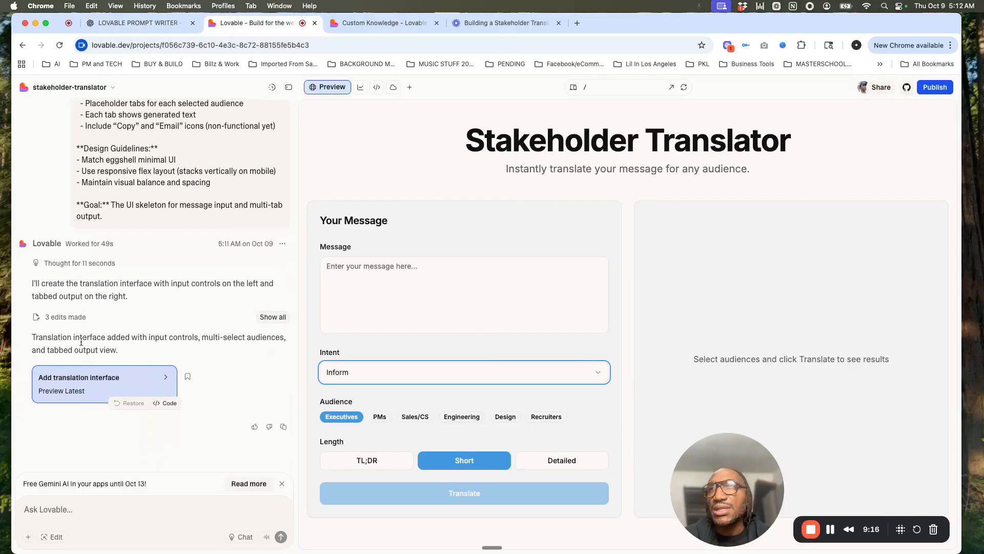
scroll(81, 344, "up", 7)
scroll(82, 344, "down", 6)
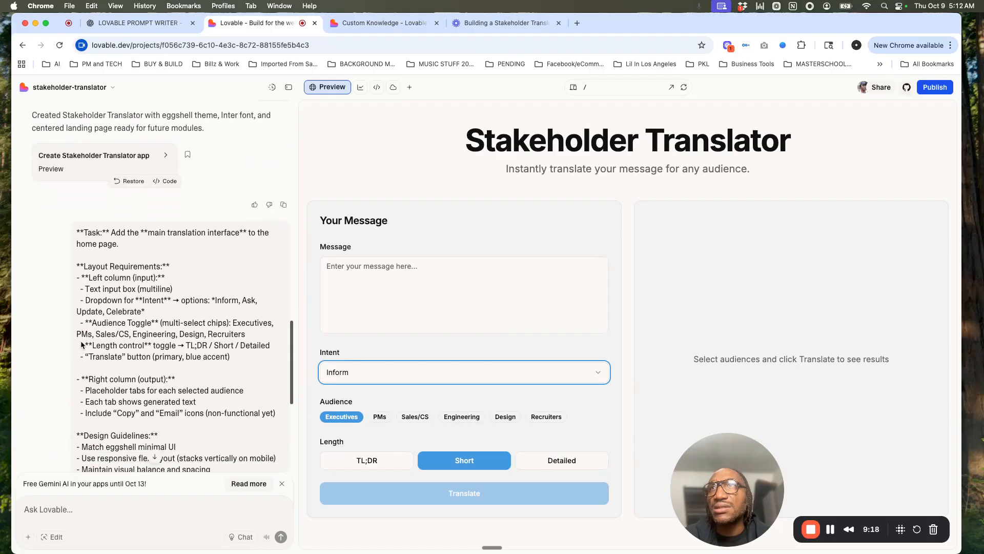
scroll(81, 345, "down", 1)
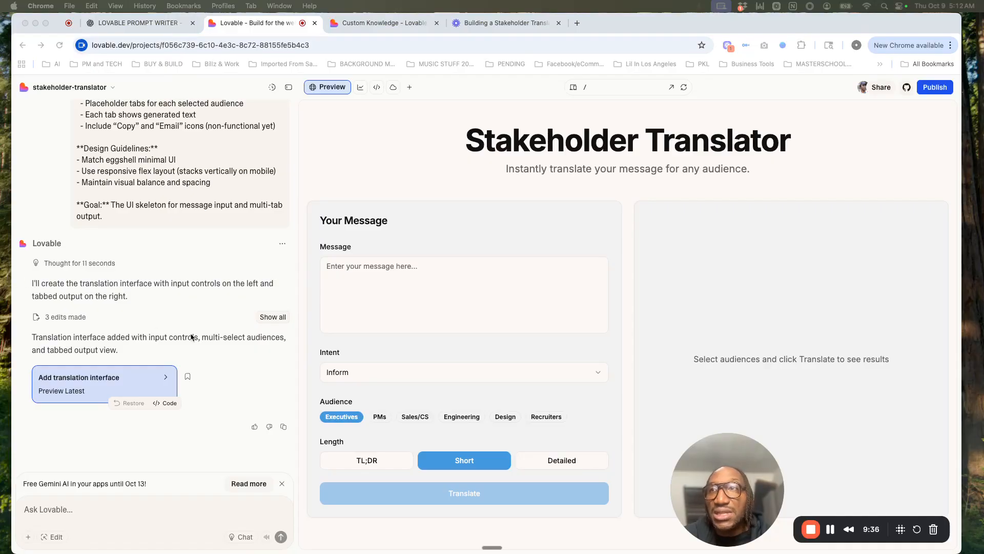
Step: Paste and review the prompt for mock translation logic, with placeholder text per audience and a 1.5-second loading spinner
left_click(77, 511)
key("super+v")
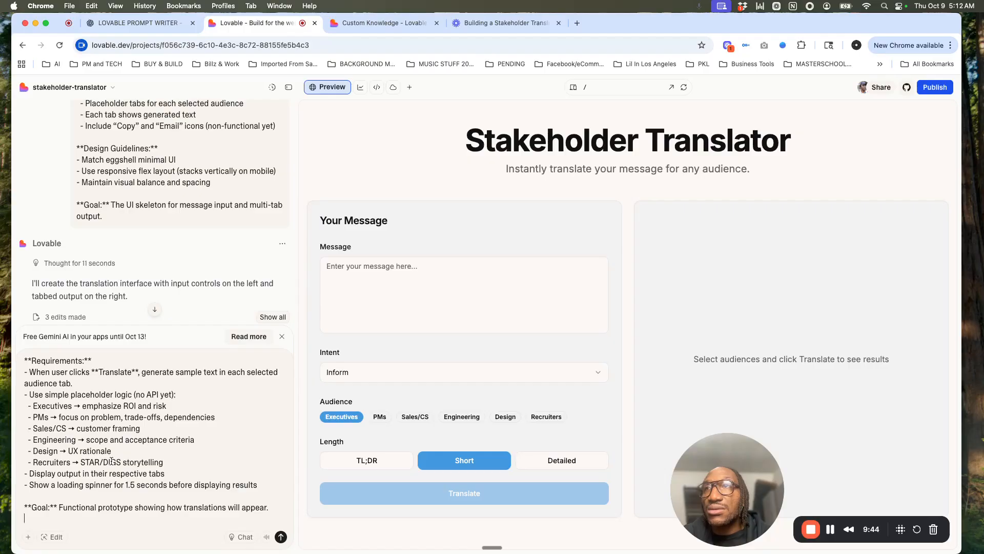
scroll(112, 461, "up", 2)
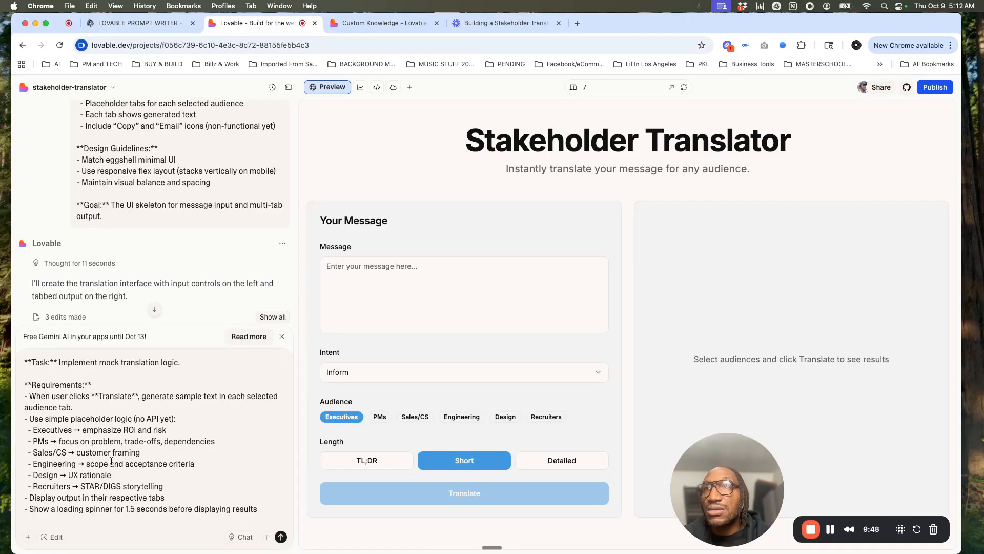
scroll(112, 461, "down", 2)
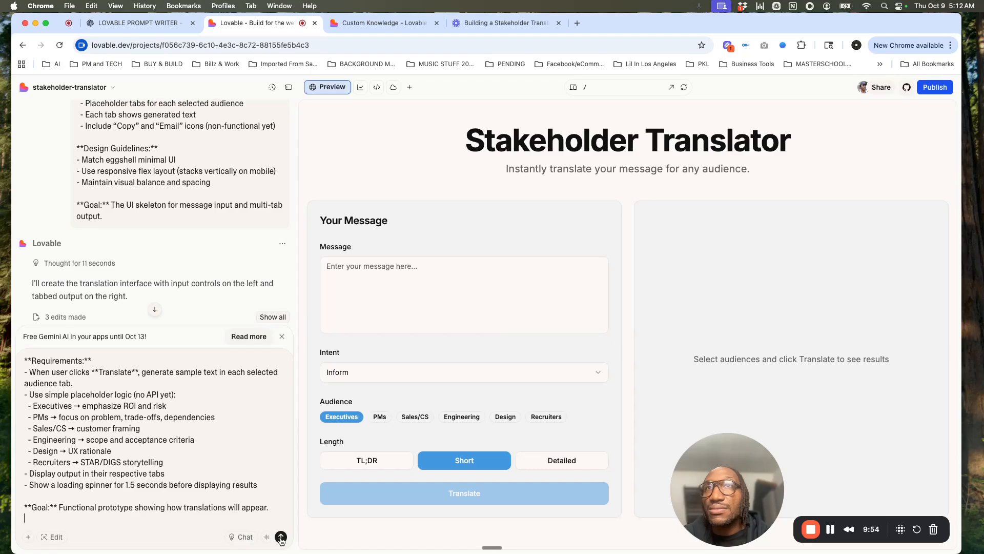
Step: Enter "we built a new feature for translating stakeholder communication, and it will go live at the end of Q4" as the message and translate it
left_click(346, 272)
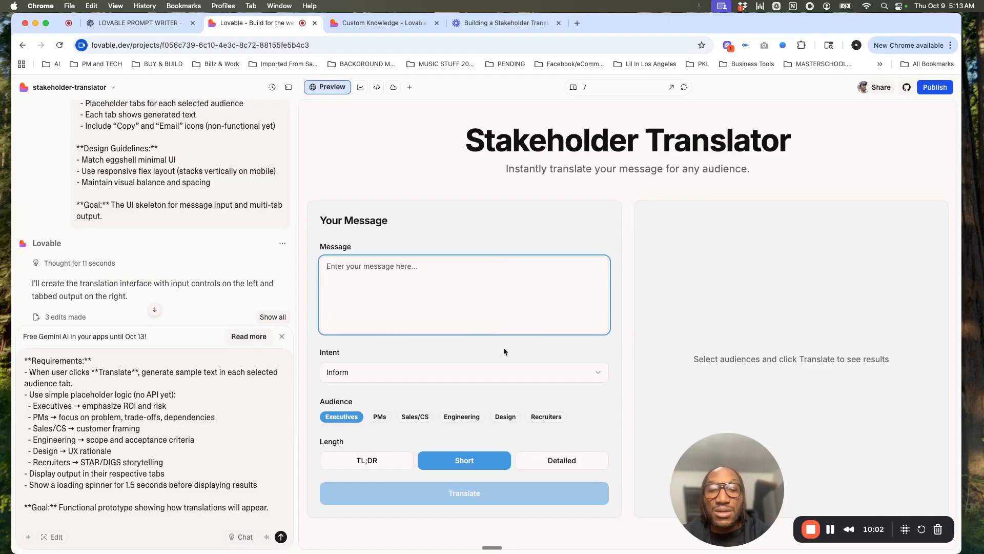
type("we built ")
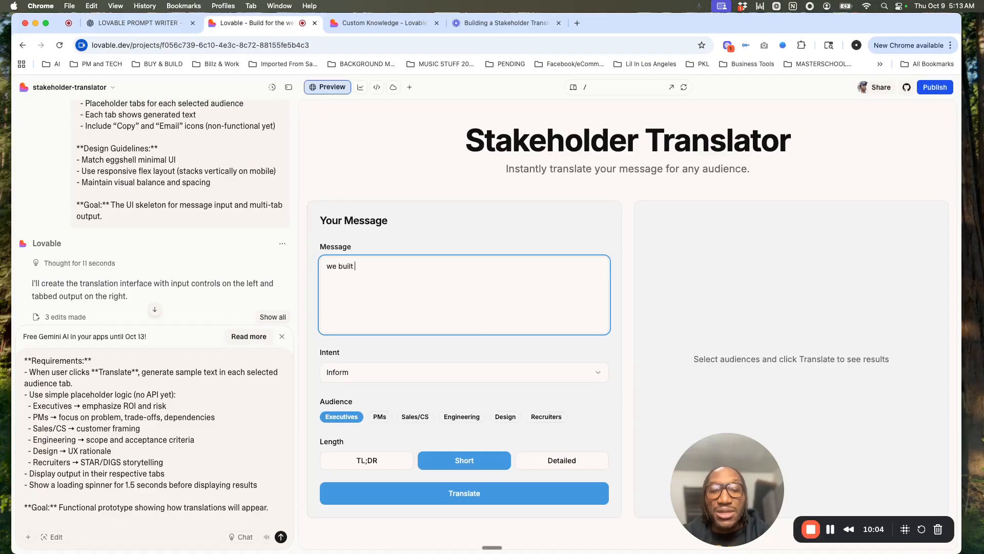
type("a new feat")
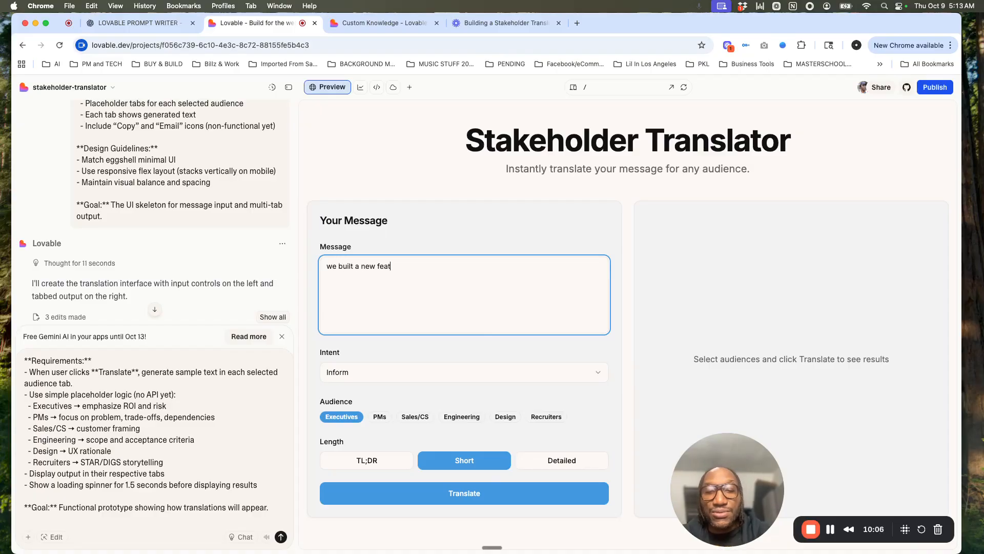
type("ure for translating")
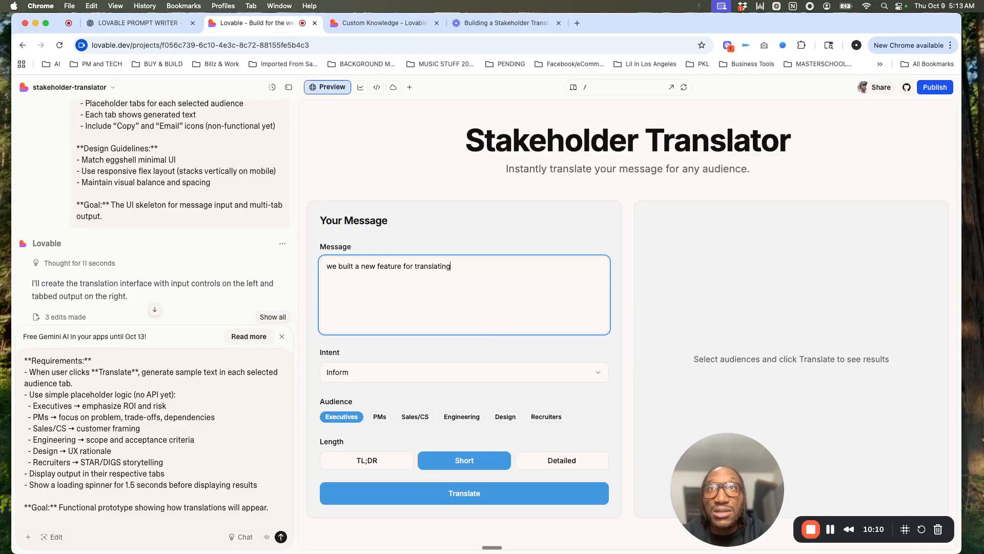
type(" stakehol")
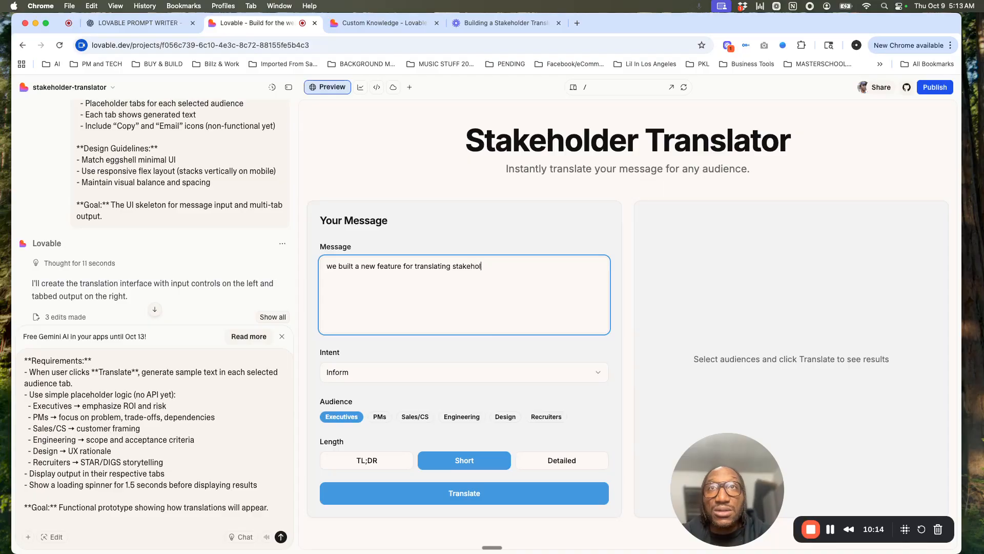
type("eder communication")
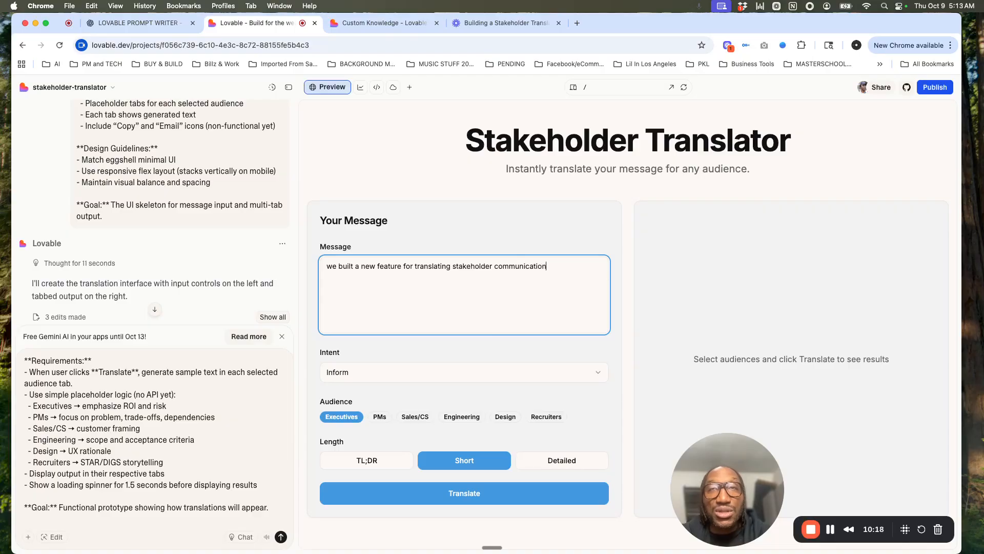
type(", and it wi")
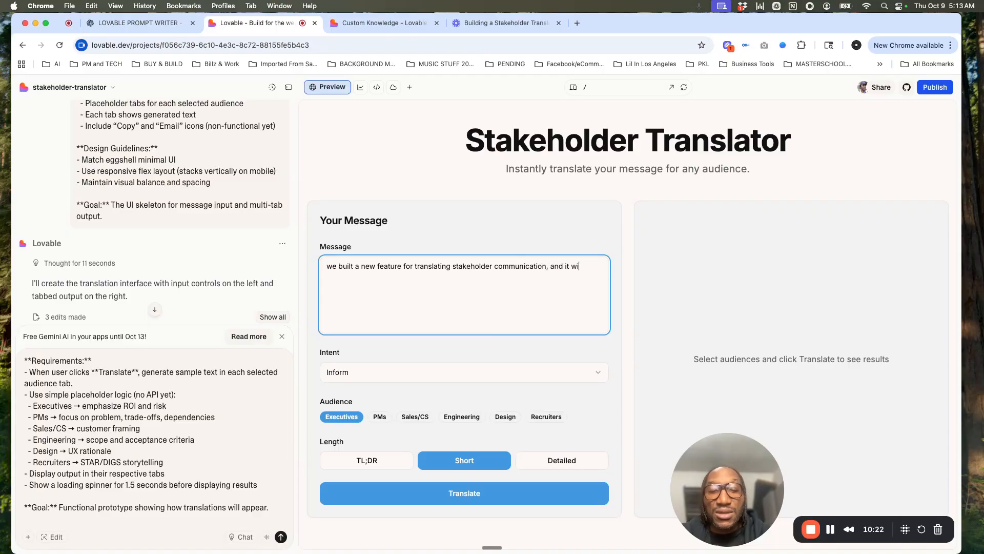
type("l go live at")
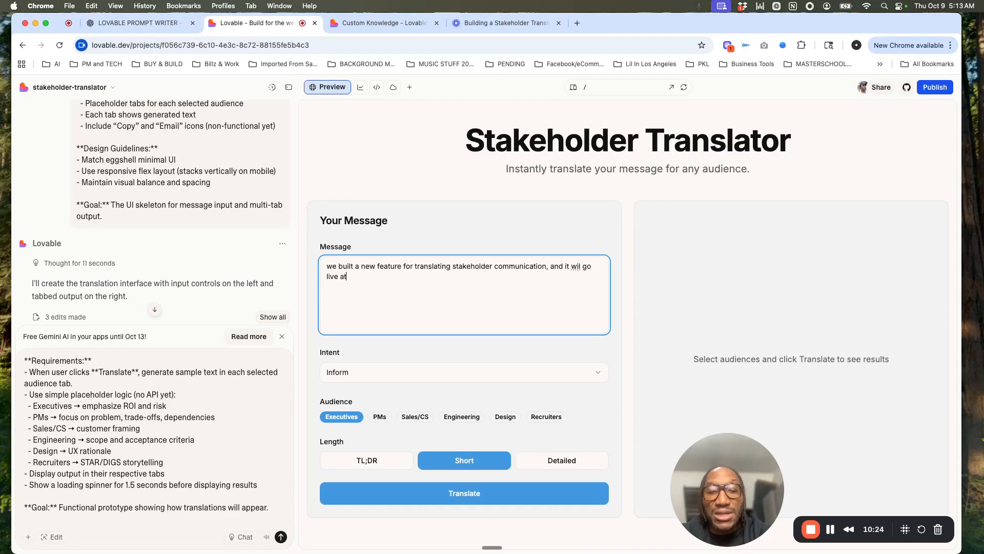
type(" the end of Q4")
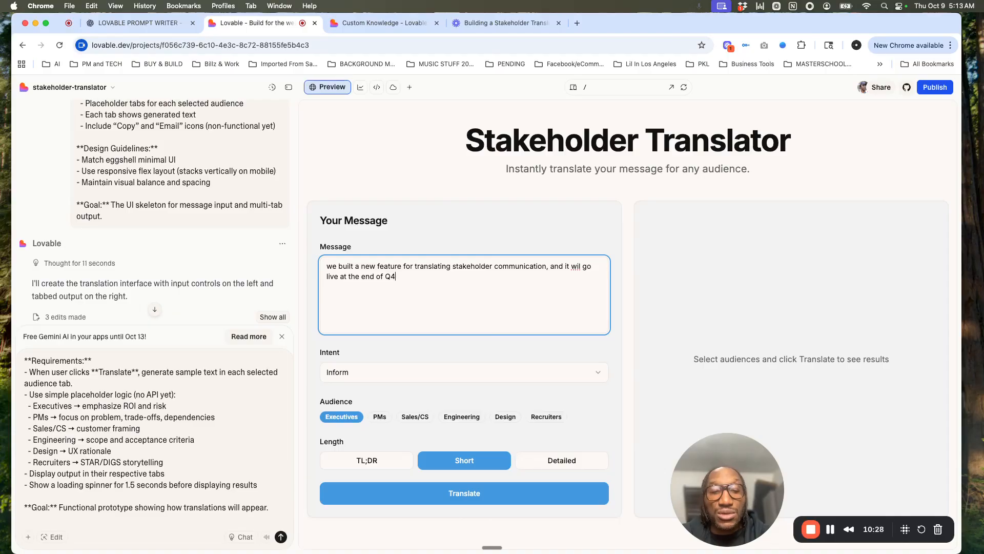
left_click(581, 267)
type("l")
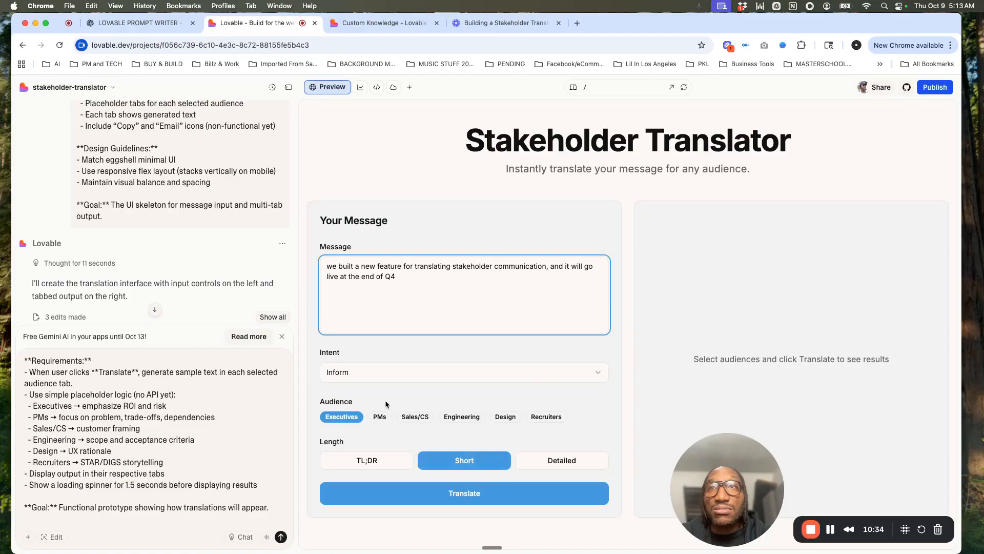
left_click(425, 493)
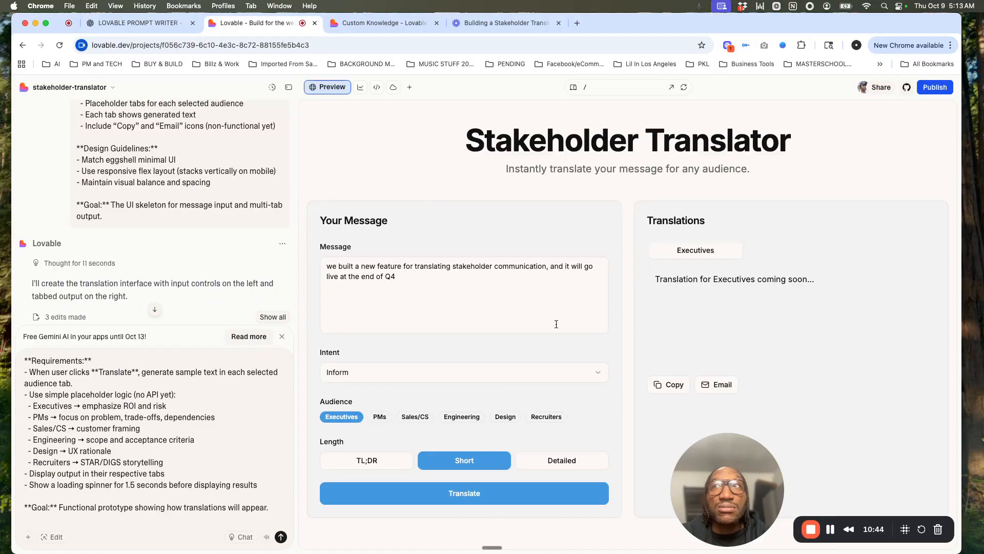
Step: Copy the test message from the app preview and send the prepared mock translation logic prompt
scroll(221, 375, "up", 2)
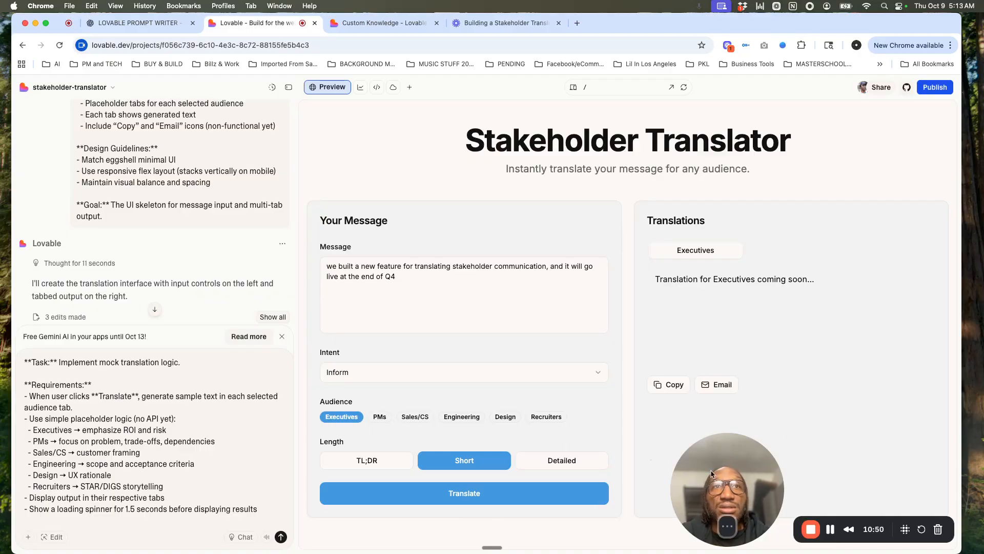
scroll(193, 451, "down", 2)
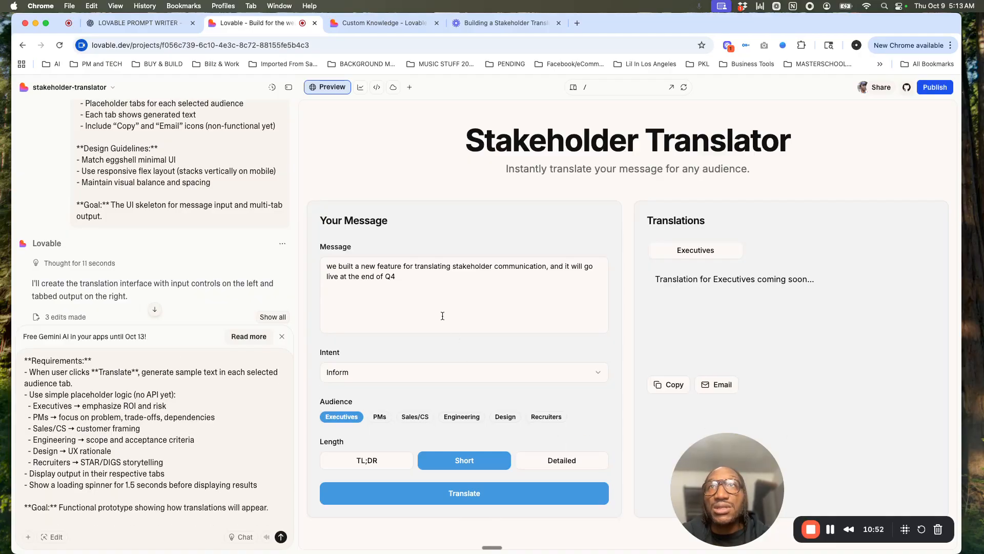
left_click_drag(406, 276, 311, 265)
key("super+c")
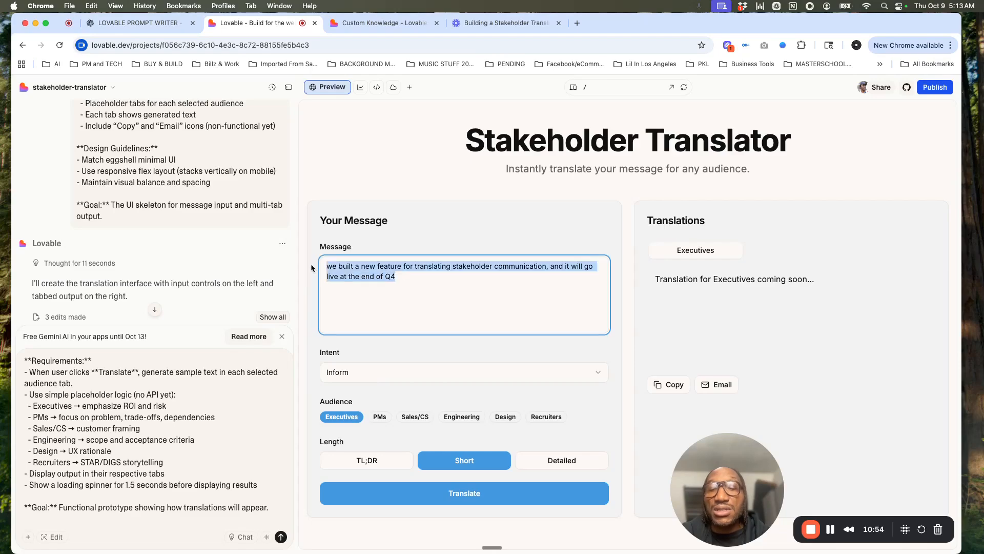
left_click(280, 537)
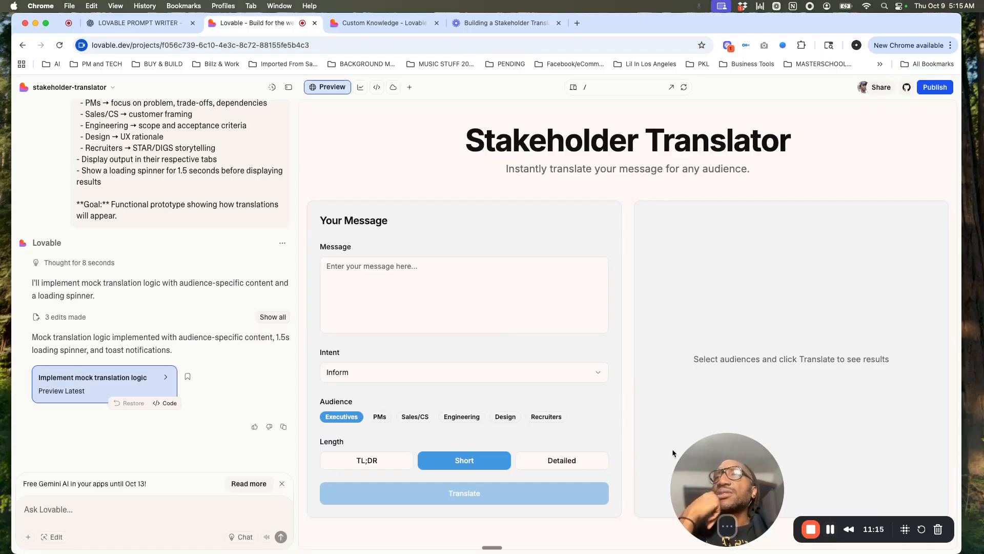
Step: Paste the copied test message into the rebuilt preview and translate it for Executives with Short length
left_click(435, 294)
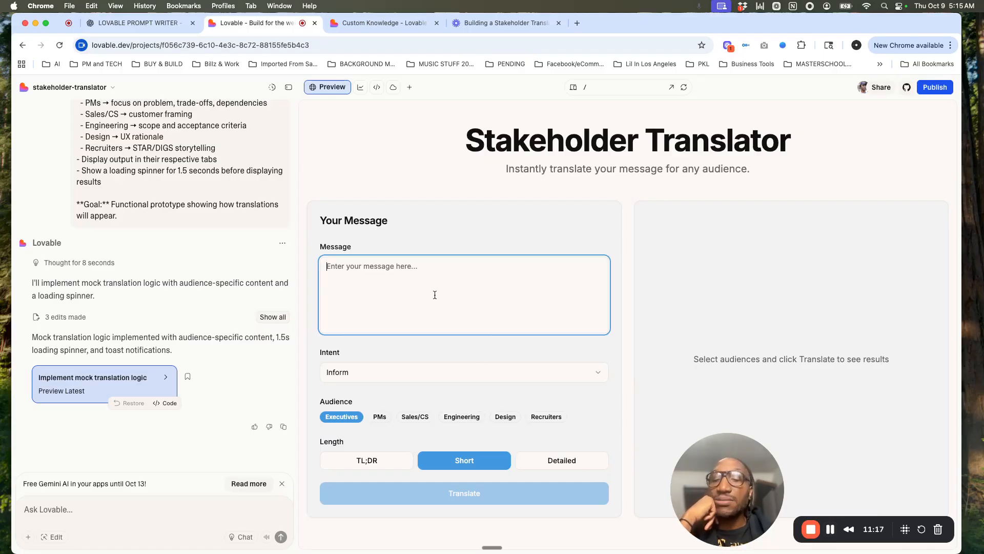
key("super+v")
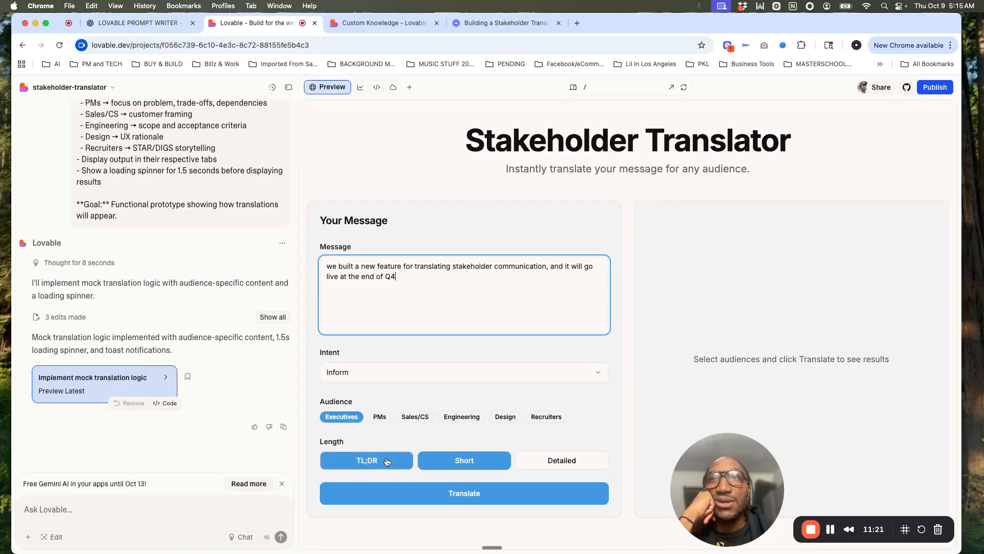
left_click(508, 493)
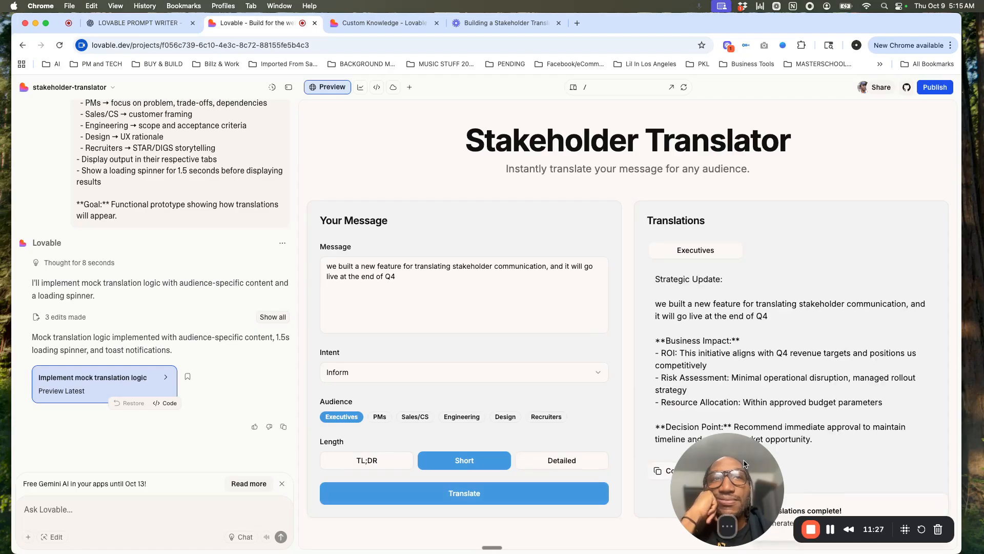
Step: Add PMs and Recruiters to the selected audiences and translate the message again
left_click_drag(734, 461, 538, 467)
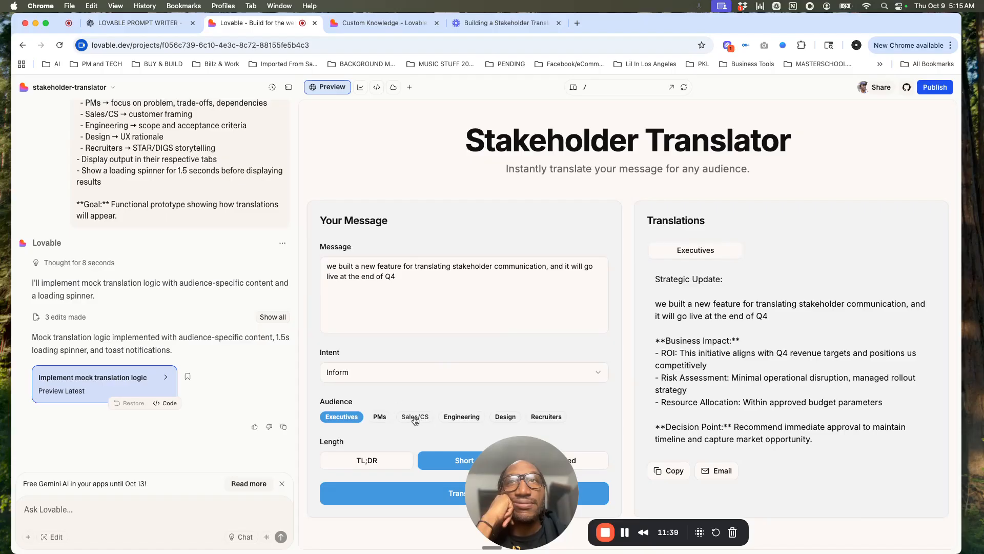
left_click(385, 420)
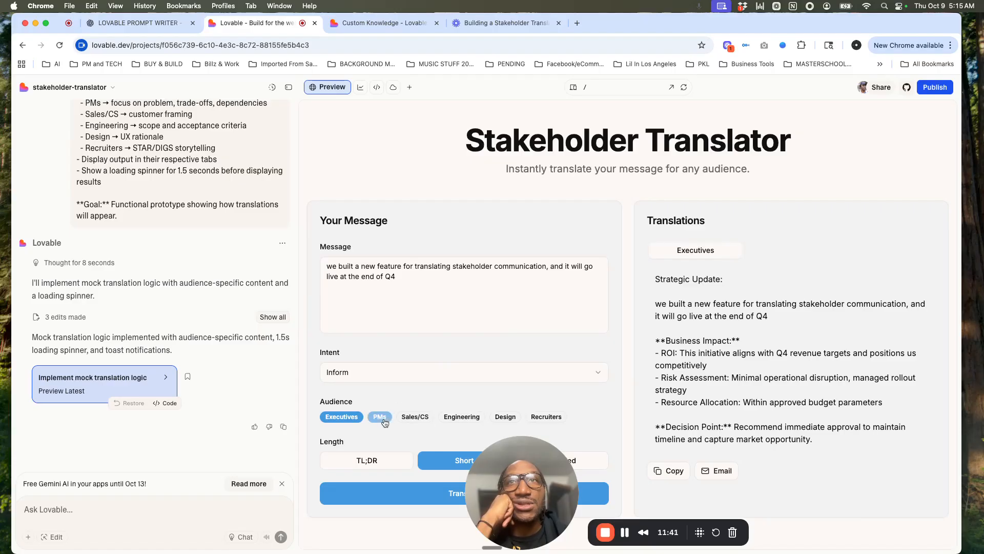
left_click(530, 419)
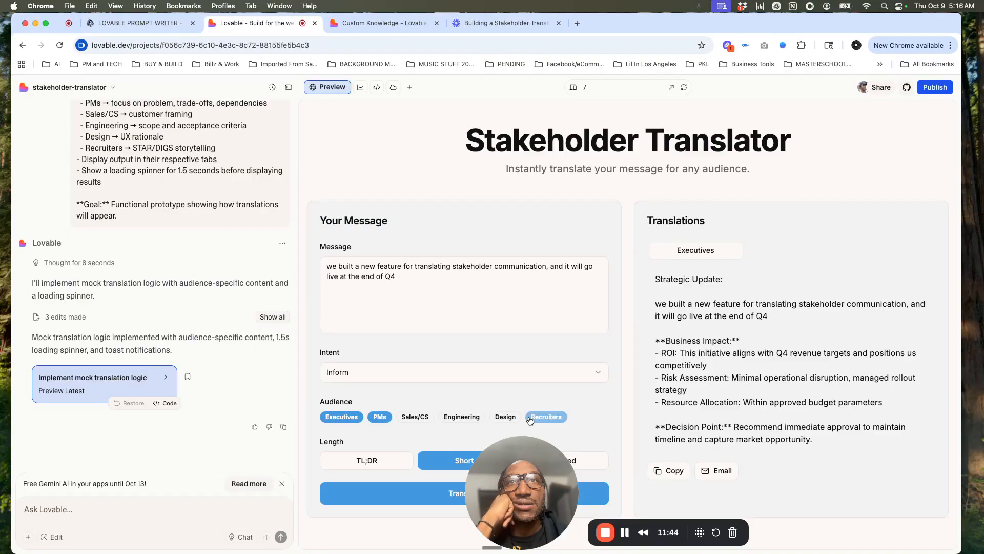
left_click(416, 496)
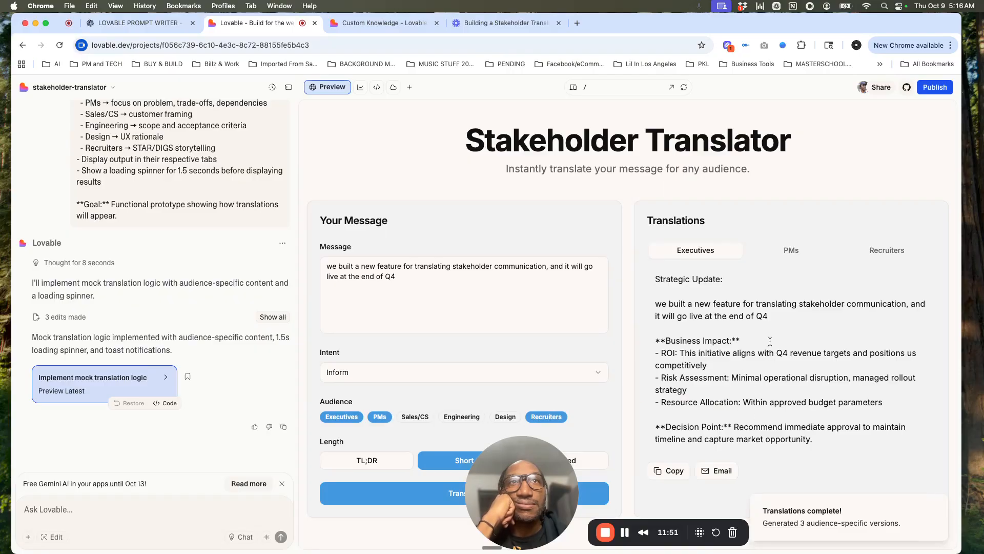
Step: Review the generated PMs and Recruiters translations, reading the Recruiters version through to its end
left_click(790, 257)
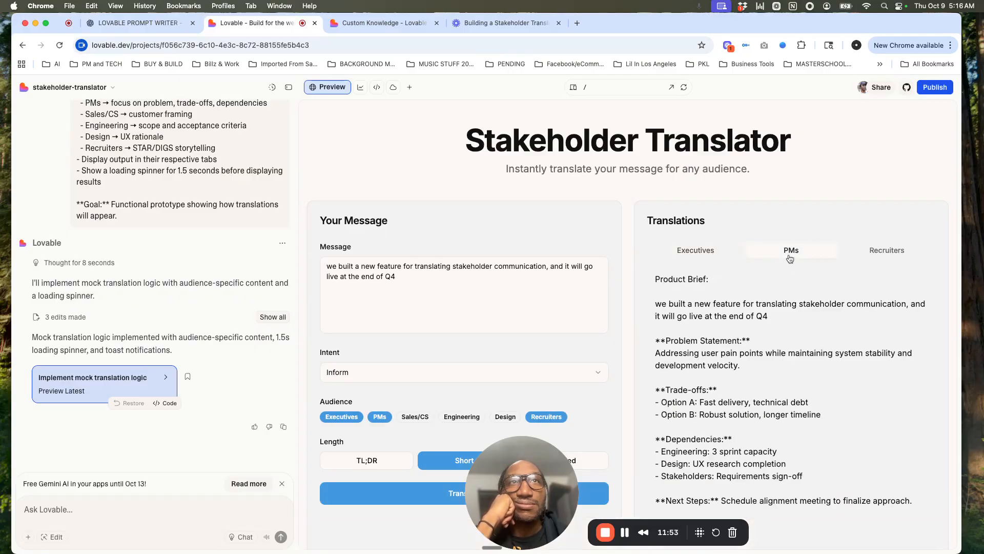
left_click(889, 256)
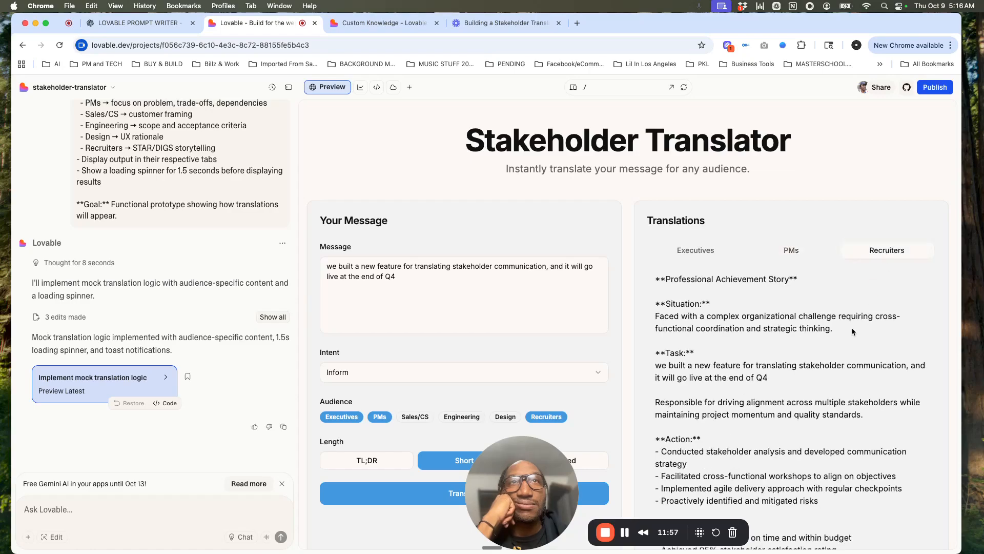
scroll(852, 331, "down", 5)
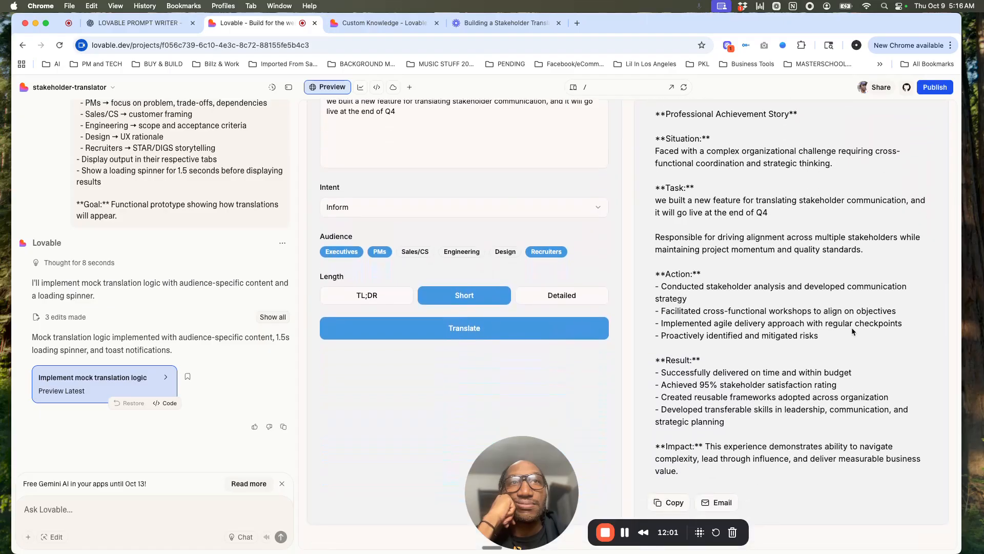
scroll(852, 328, "up", 3)
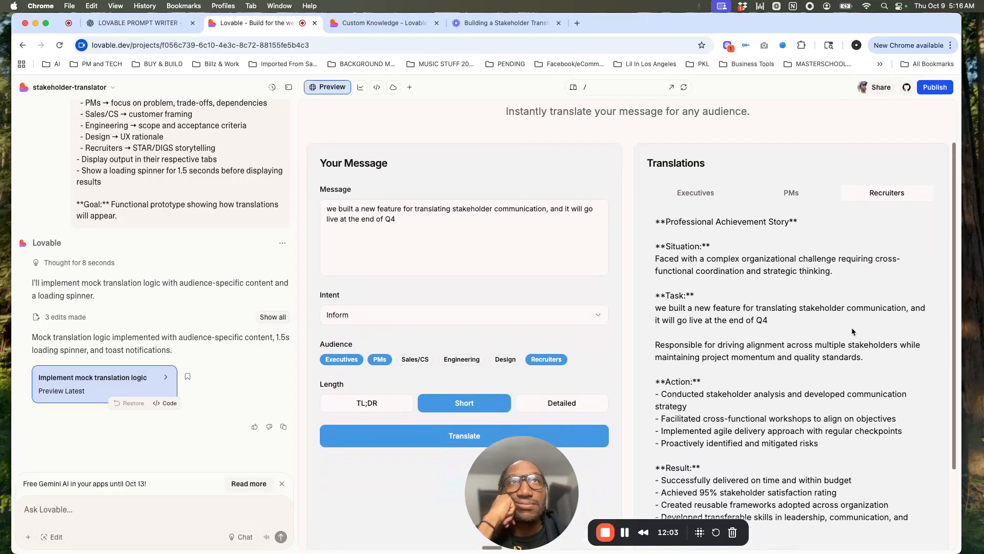
scroll(852, 327, "up", 1)
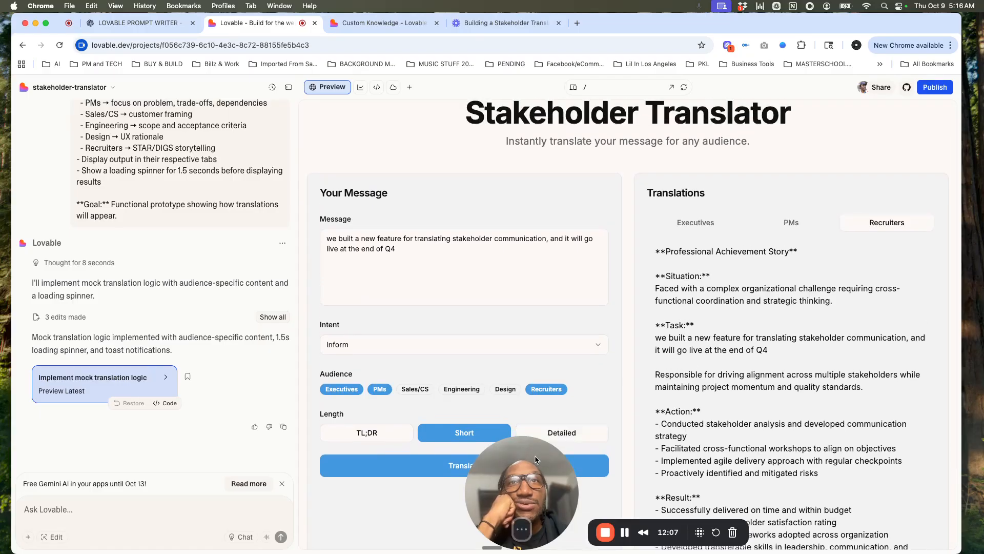
Step: Inspect the action buttons beneath the translation output and return to the start of the app preview
left_click_drag(535, 460, 743, 450)
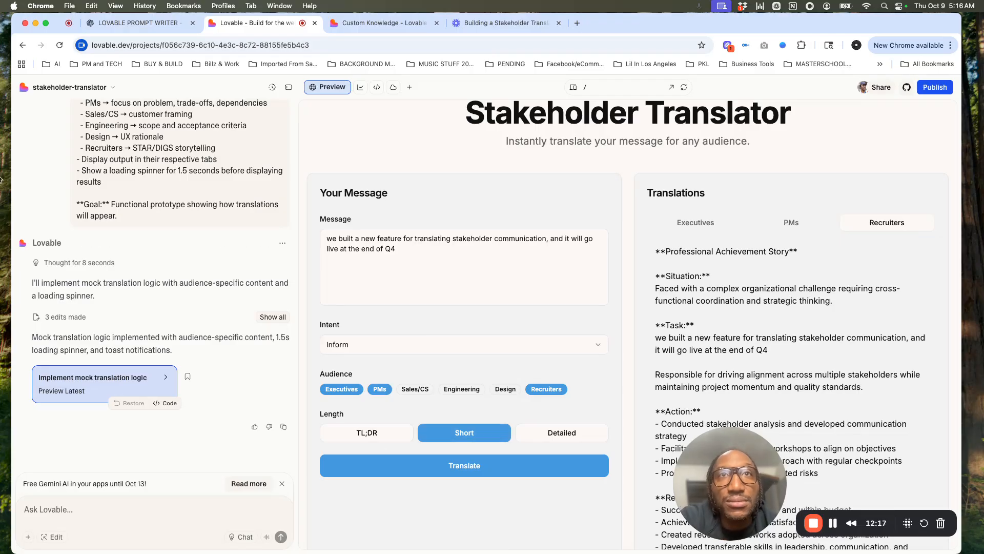
scroll(730, 349, "down", 3)
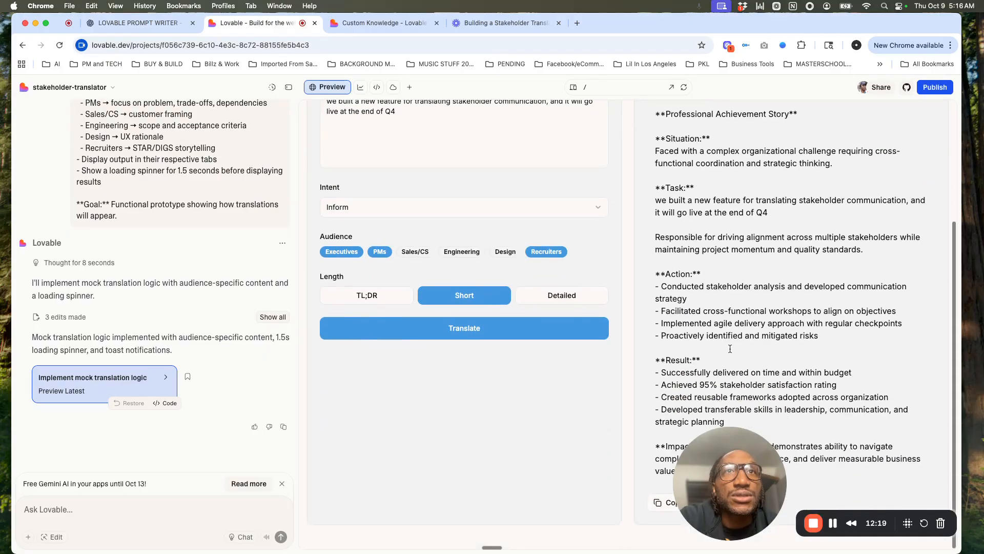
left_click_drag(723, 459, 347, 426)
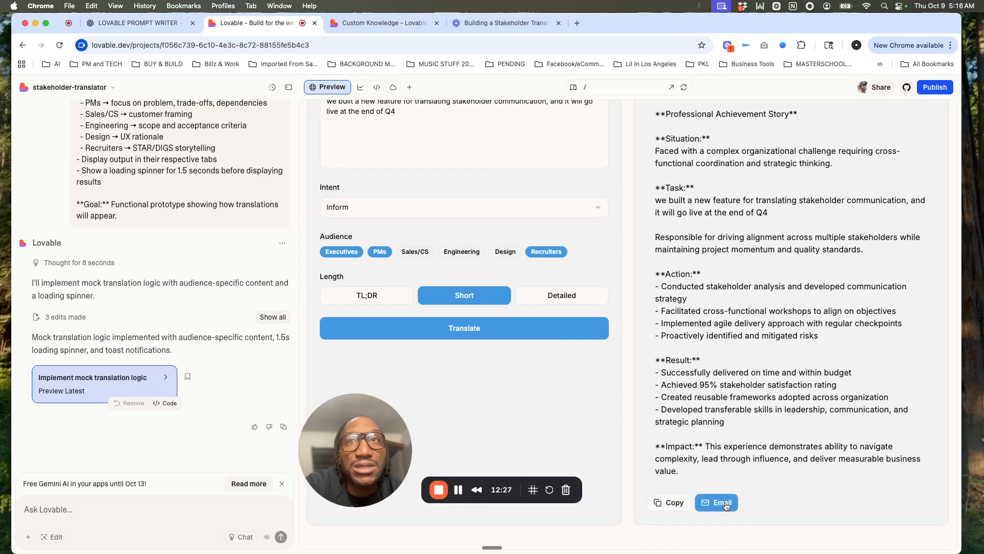
left_click_drag(368, 444, 749, 408)
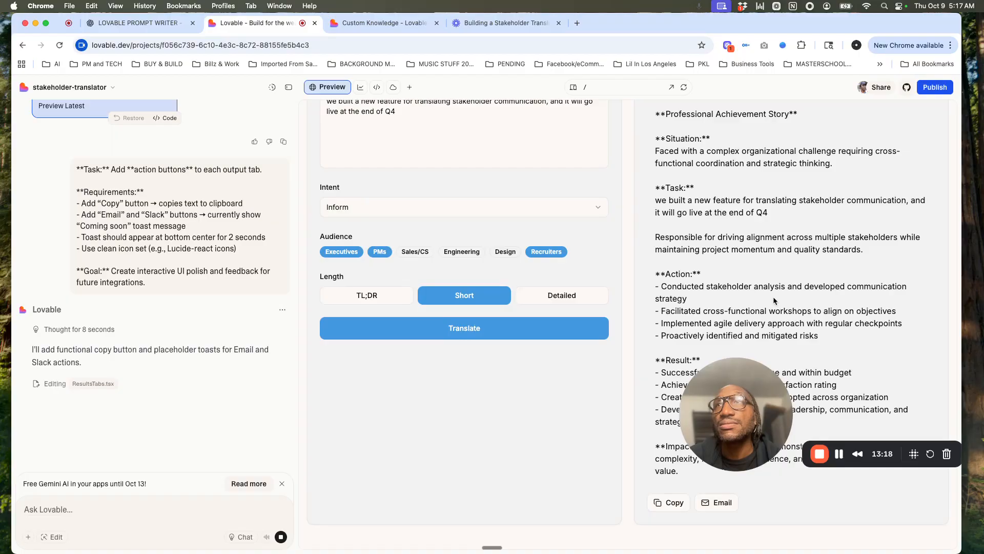
scroll(796, 240, "up", 3)
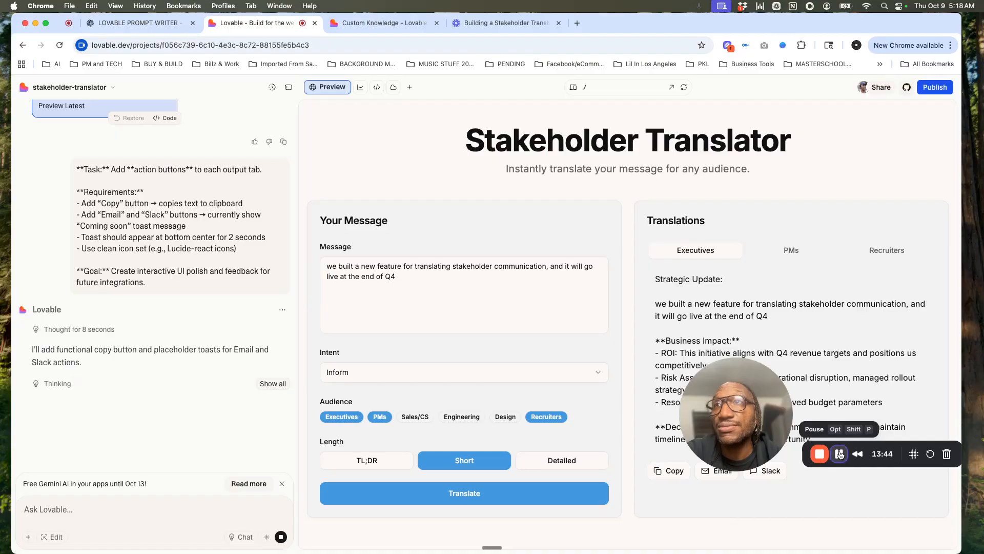
Step: Copy the Executives translation with the preview's Copy action and paste it into a blank Google Docs document
left_click_drag(736, 406, 583, 365)
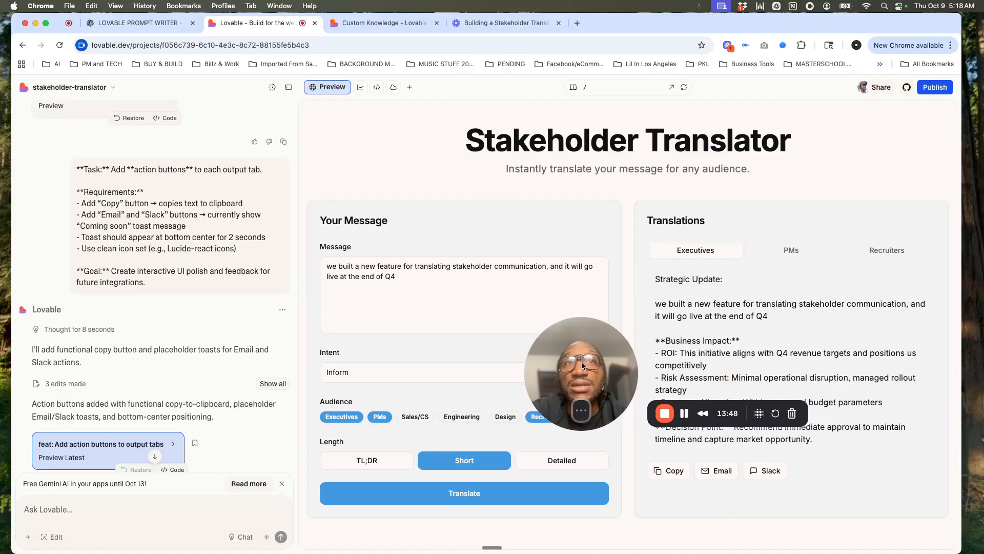
left_click(672, 470)
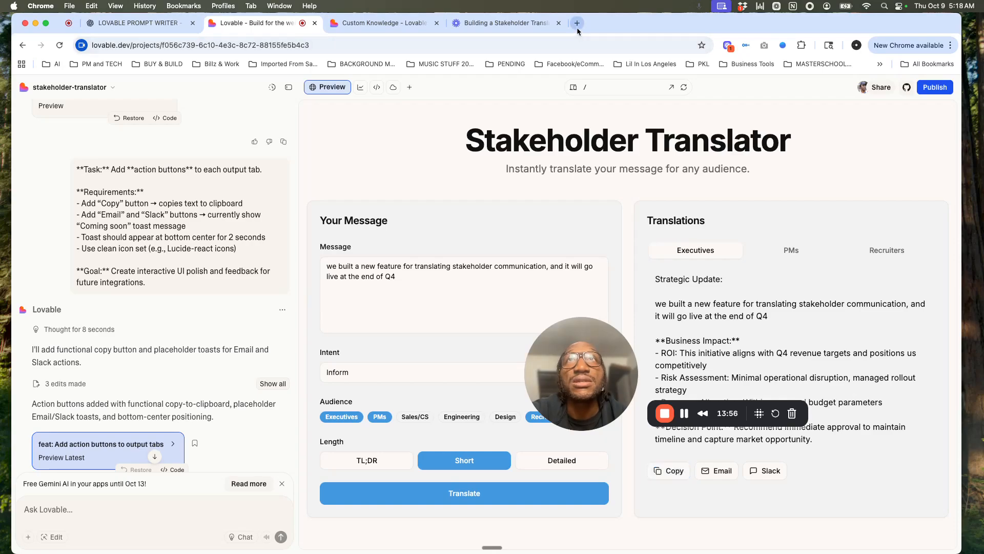
left_click(683, 412)
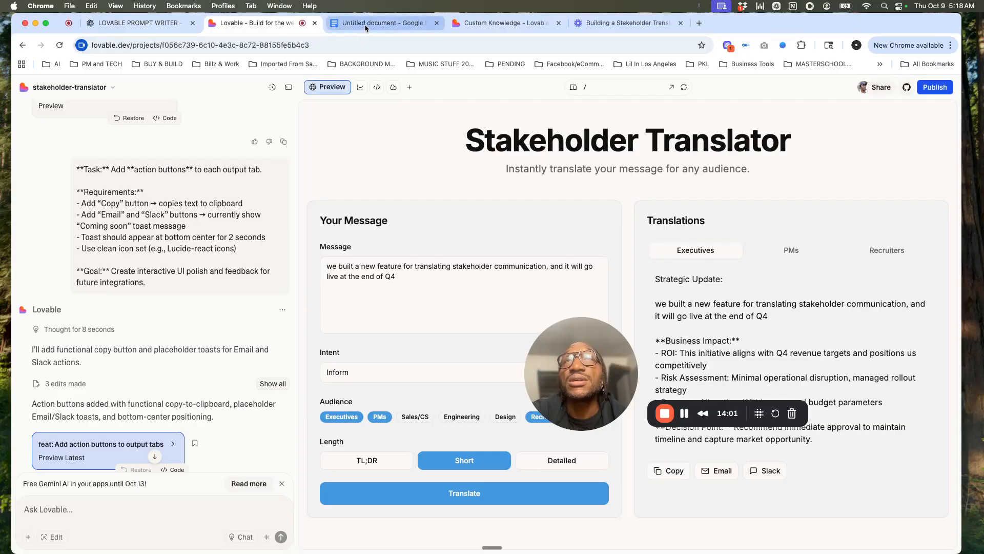
left_click(366, 25)
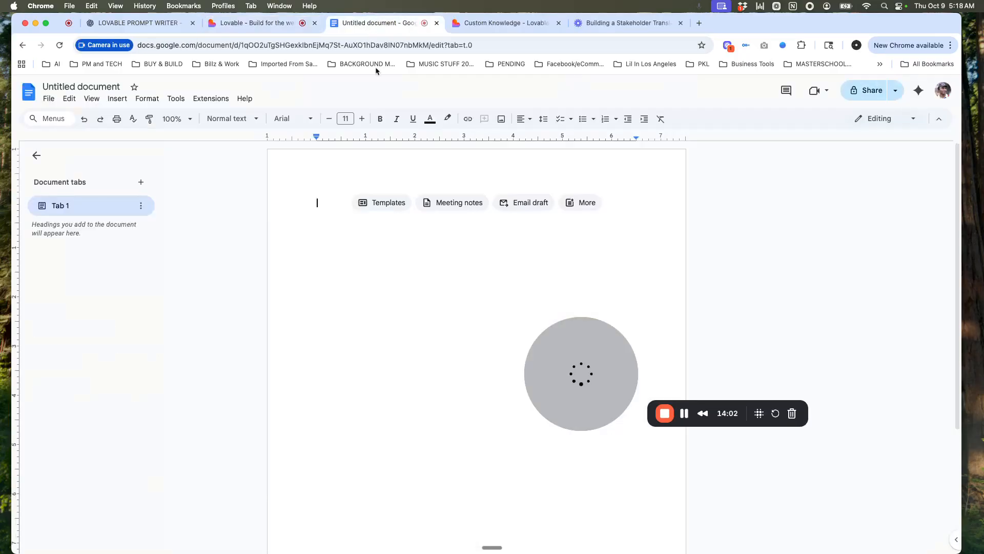
key("super+v")
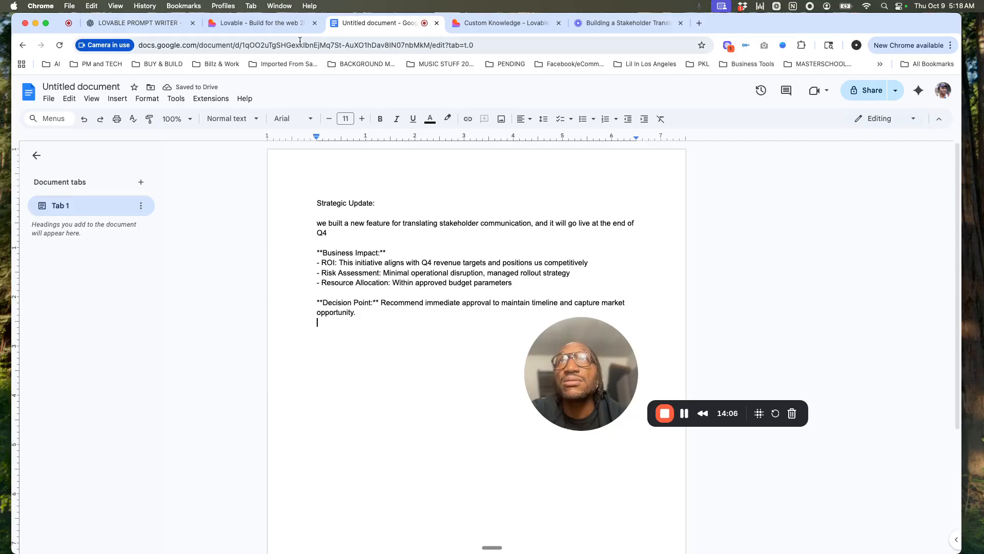
Step: Switch back to Lovable and test the Email and Slack actions beneath the Executives translation
left_click(275, 26)
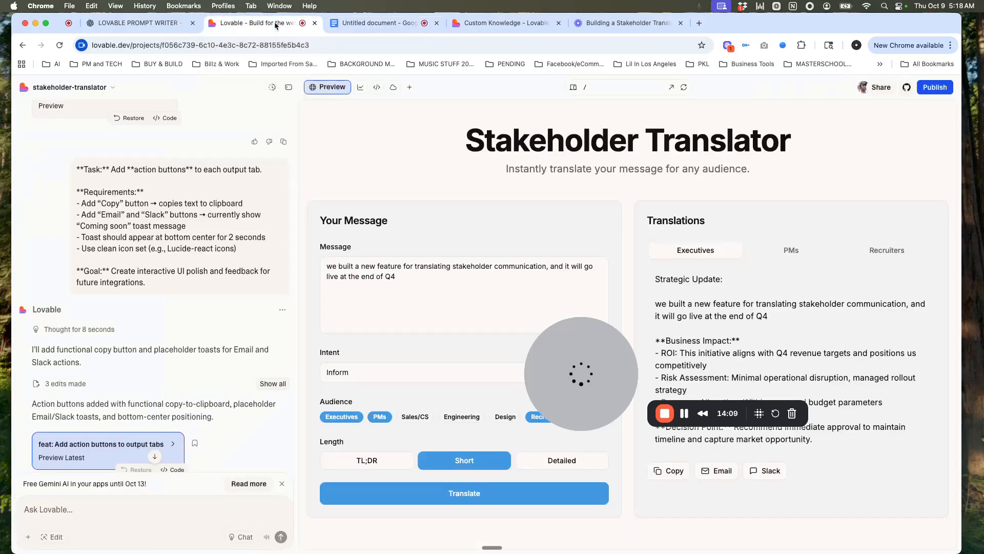
left_click(729, 471)
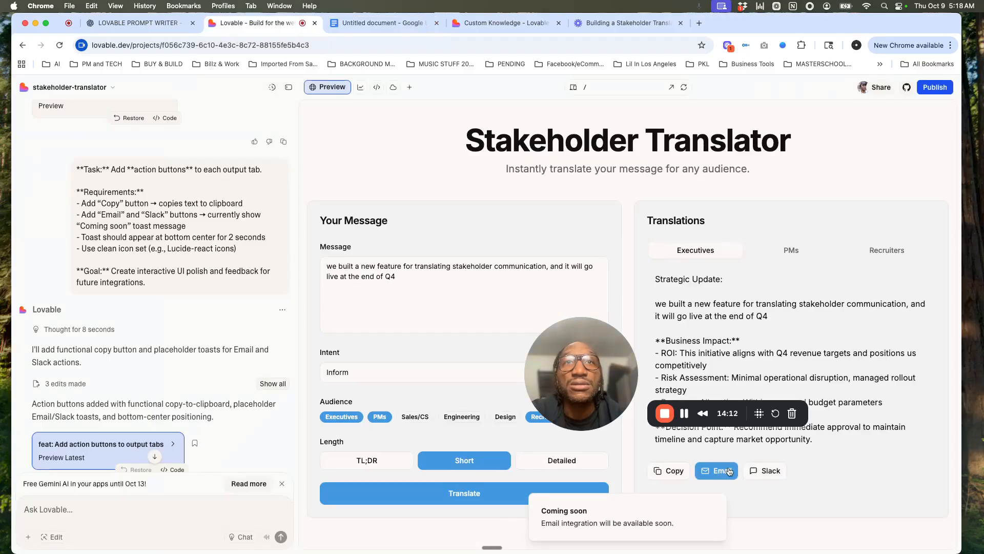
left_click(767, 472)
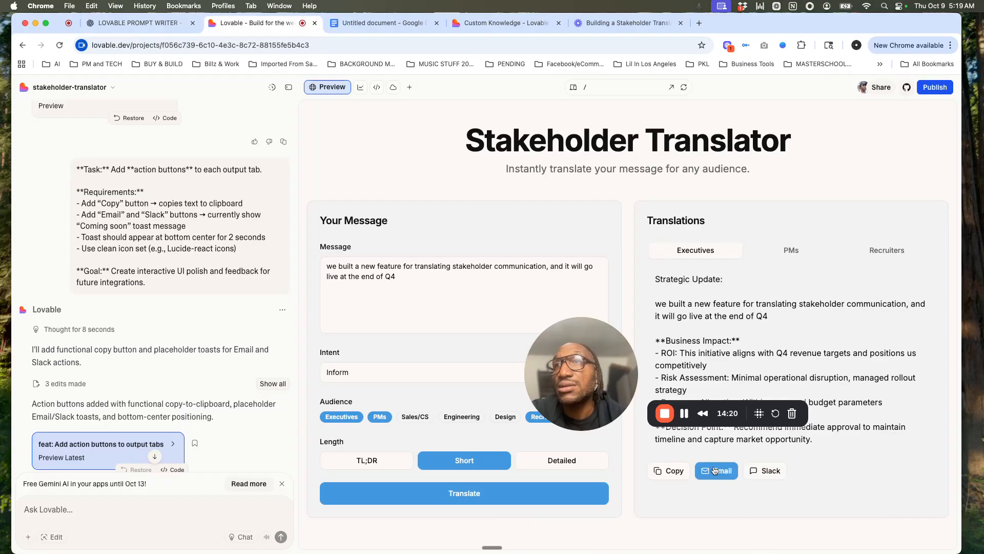
left_click_drag(586, 373, 748, 393)
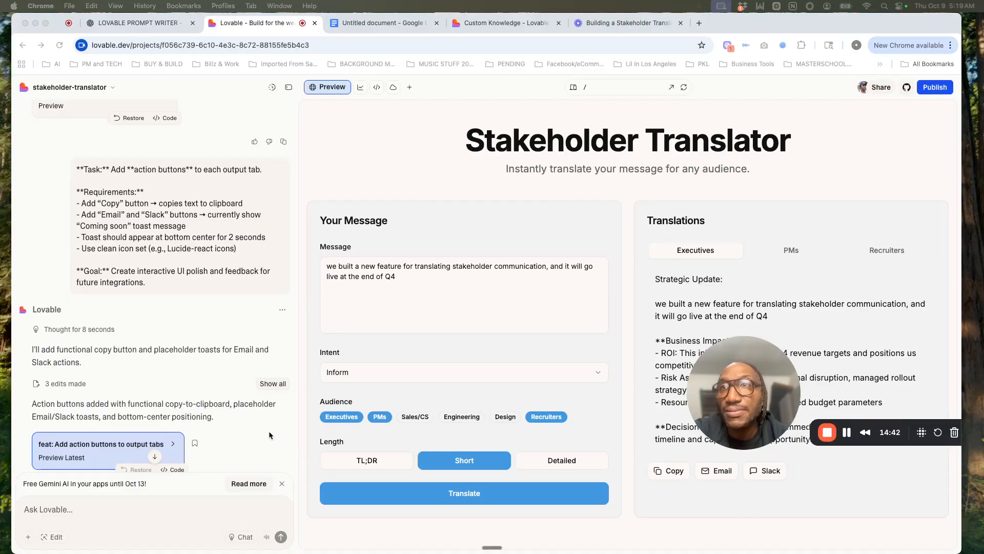
Step: Submit the backend placeholder prompt requesting a generateTranslation(audience, intent, message, length) helper in /utils/translator.js with static JSON mapping, API comments and client-side logic
scroll(260, 433, "down", 3)
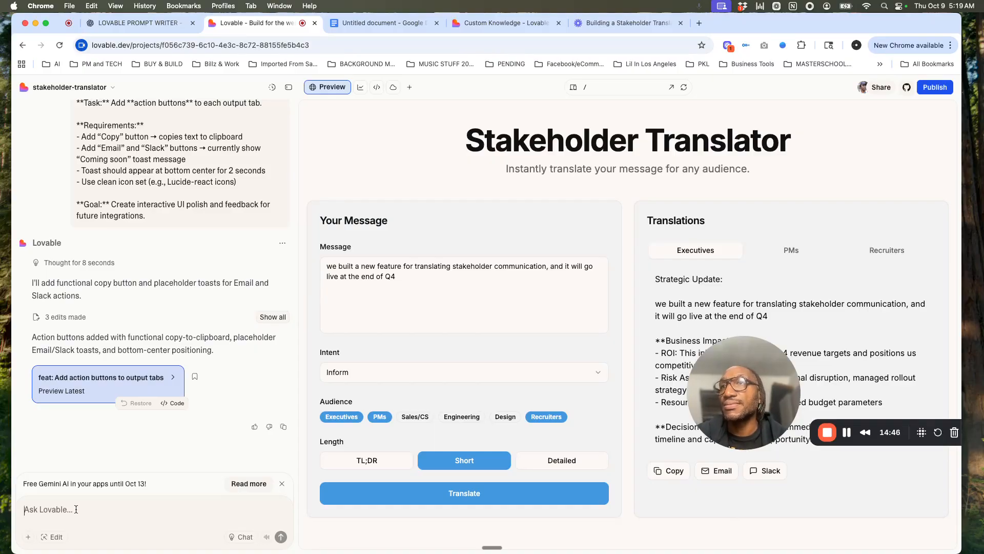
key("super+v")
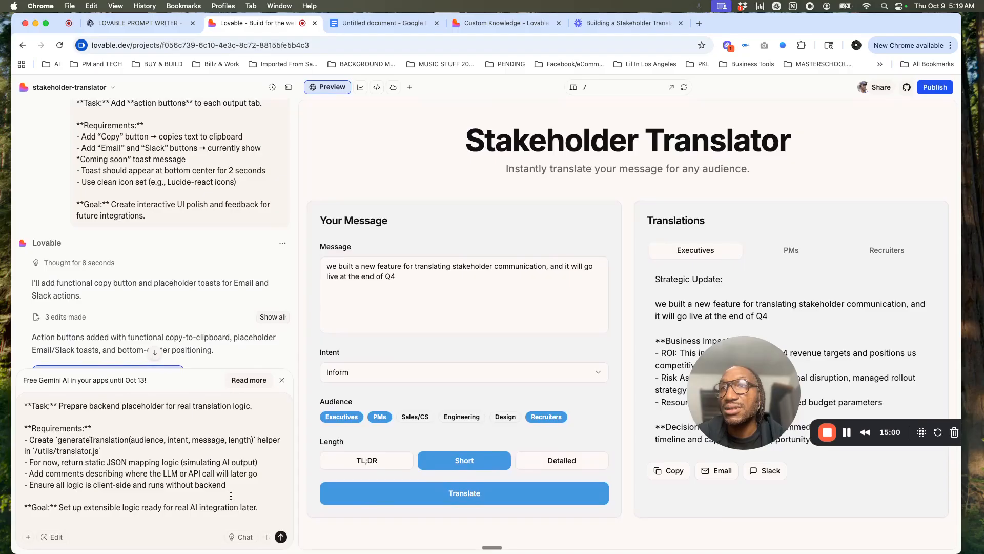
left_click(281, 537)
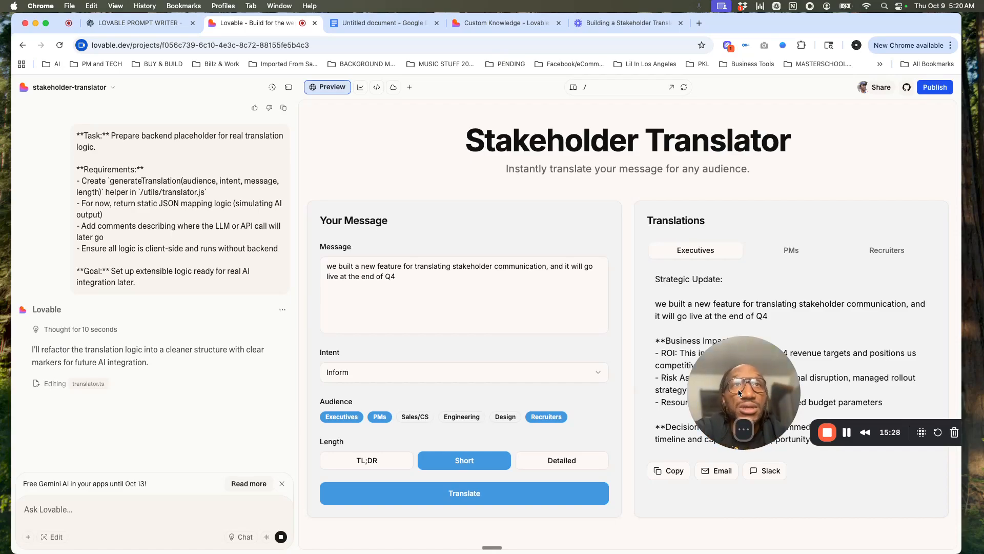
left_click_drag(743, 429, 699, 523)
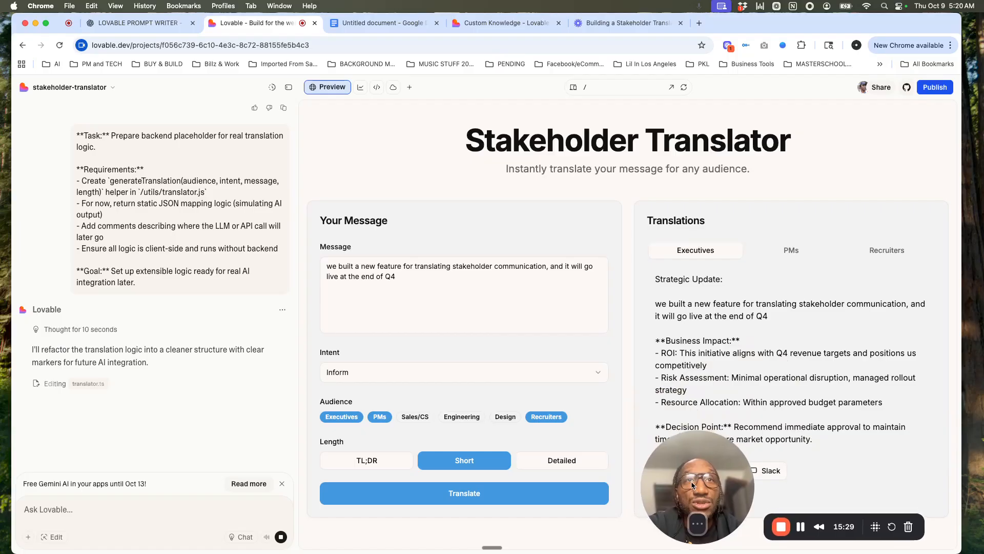
left_click(694, 527)
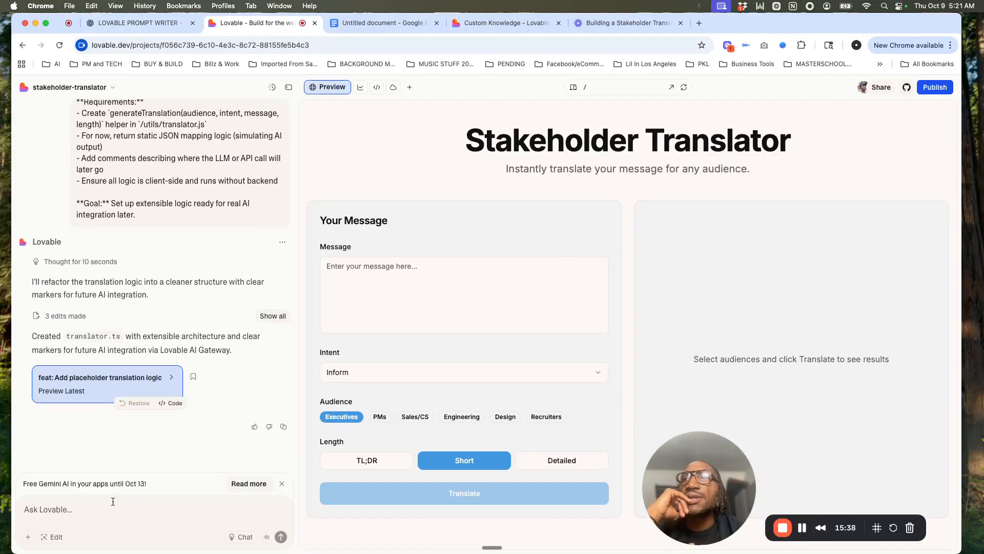
Step: Submit the visual and UX enhancements prompt covering fade-in animation, spacing and shadows, mobile responsiveness, accessibility and light/dark readability, and check Lovable's reply
key("super+v")
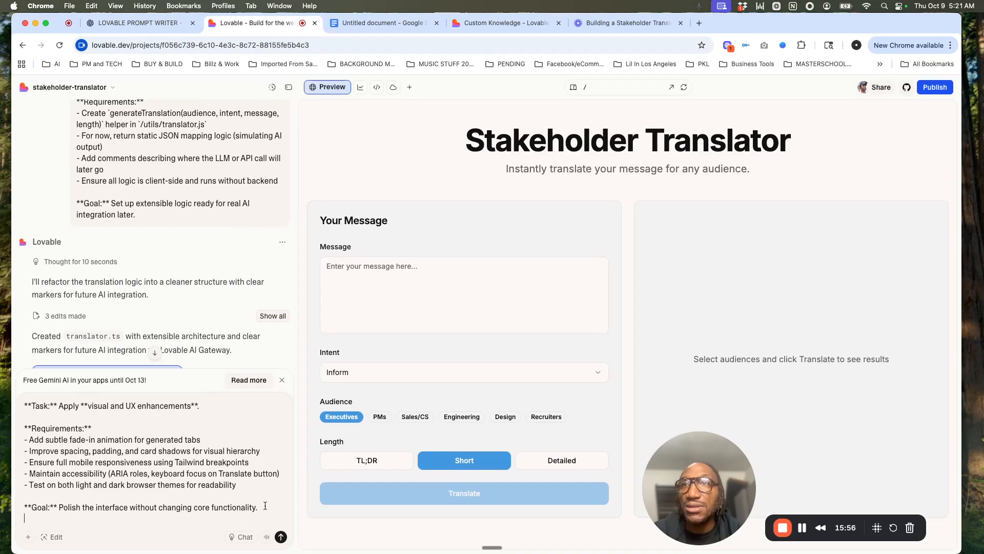
left_click(281, 537)
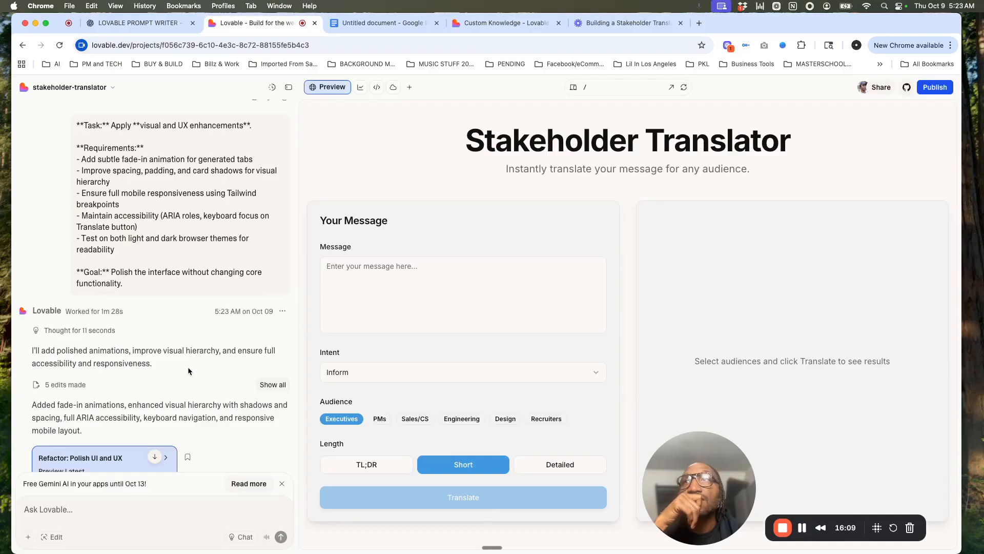
scroll(188, 367, "down", 3)
scroll(188, 368, "down", 1)
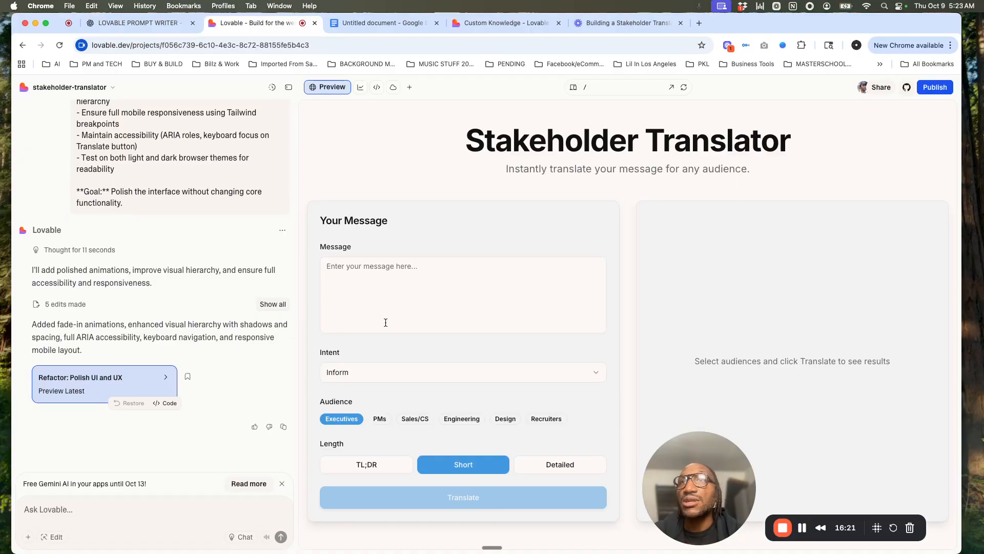
Step: Enter the test message "We just built a stakeholder translator that will go live to the public at the end of Q4" in the preview
left_click(399, 298)
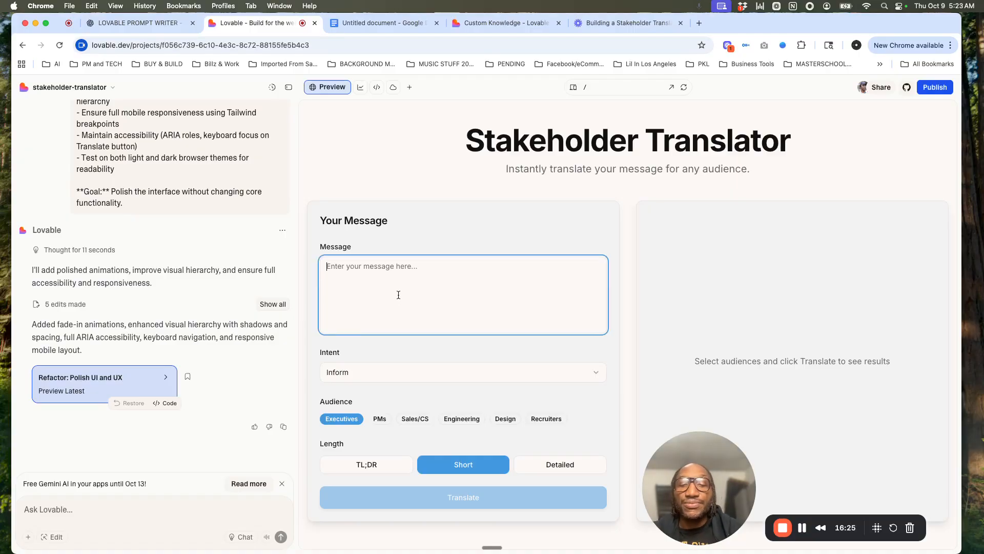
type("We just built a stakeholder translo")
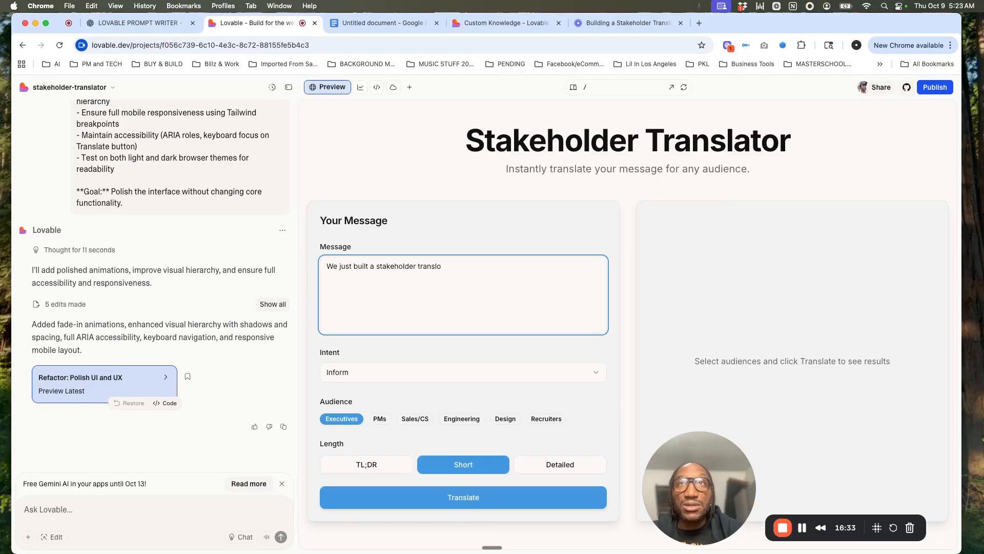
key("BackSpace")
type("ator that will go live a")
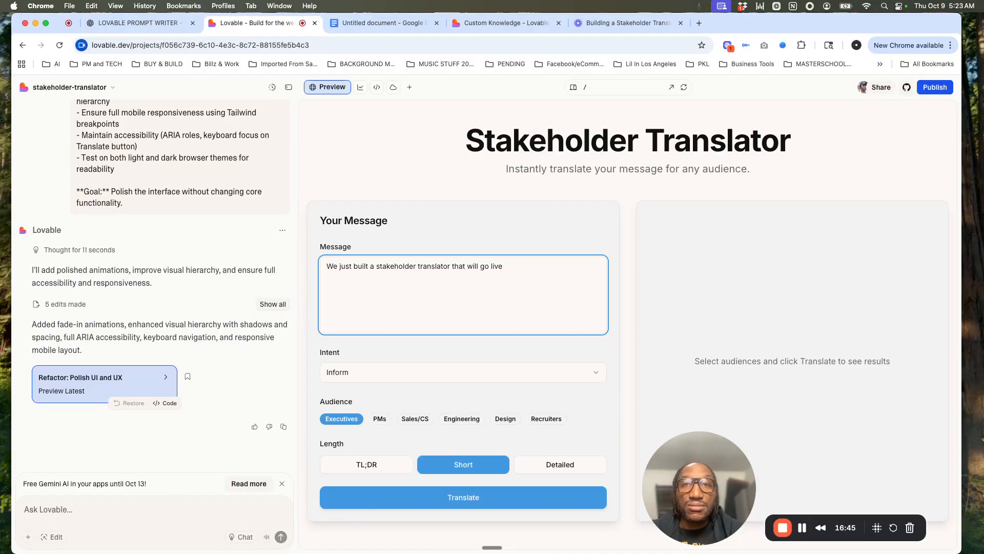
type("to the public at the end of Q")
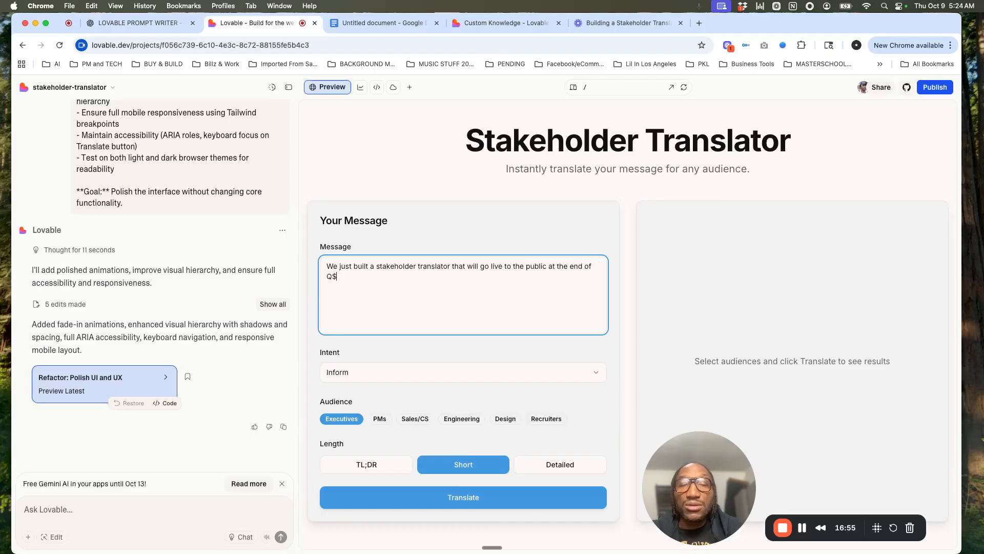
type("4")
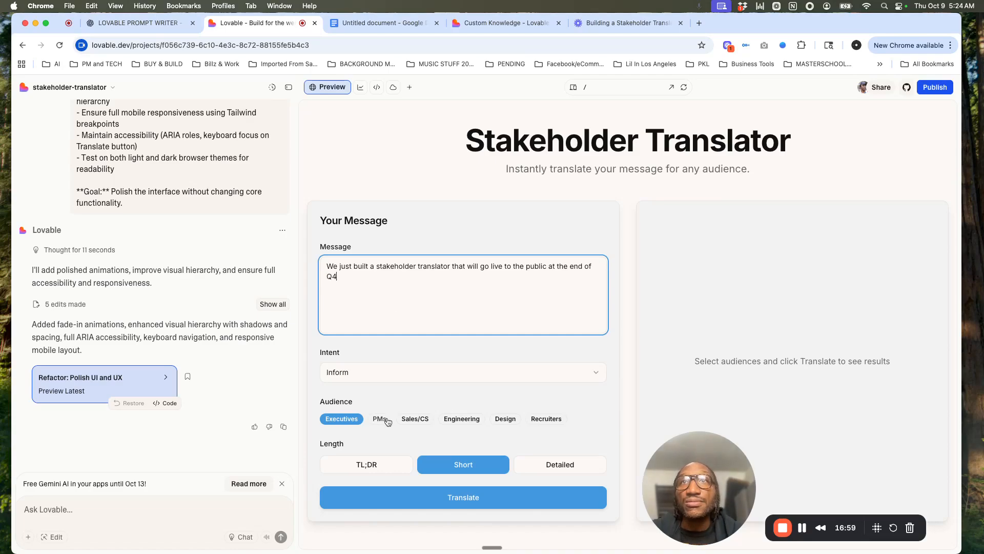
Step: Add Sales/CS and Recruiters to the selected audiences and translate the message
left_click(414, 419)
left_click(544, 419)
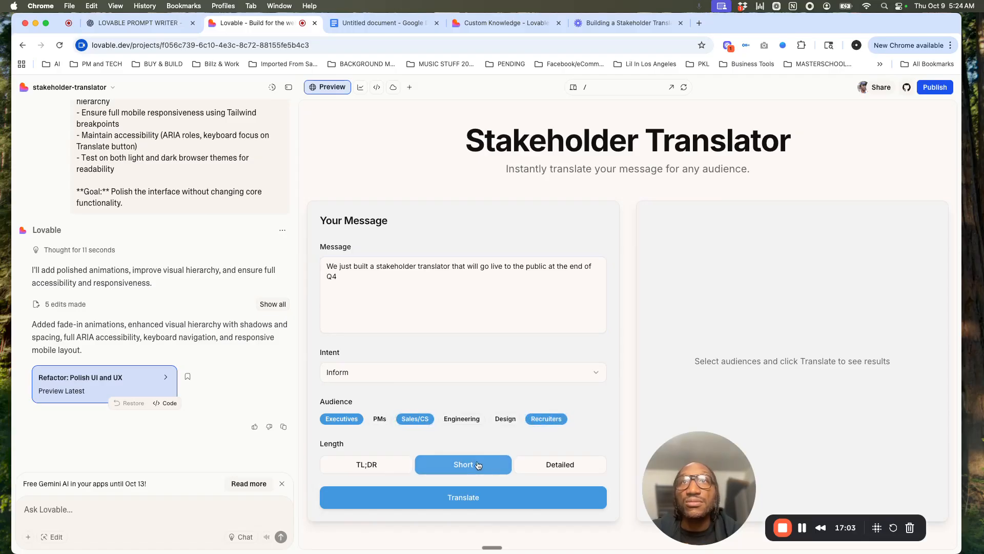
left_click(409, 499)
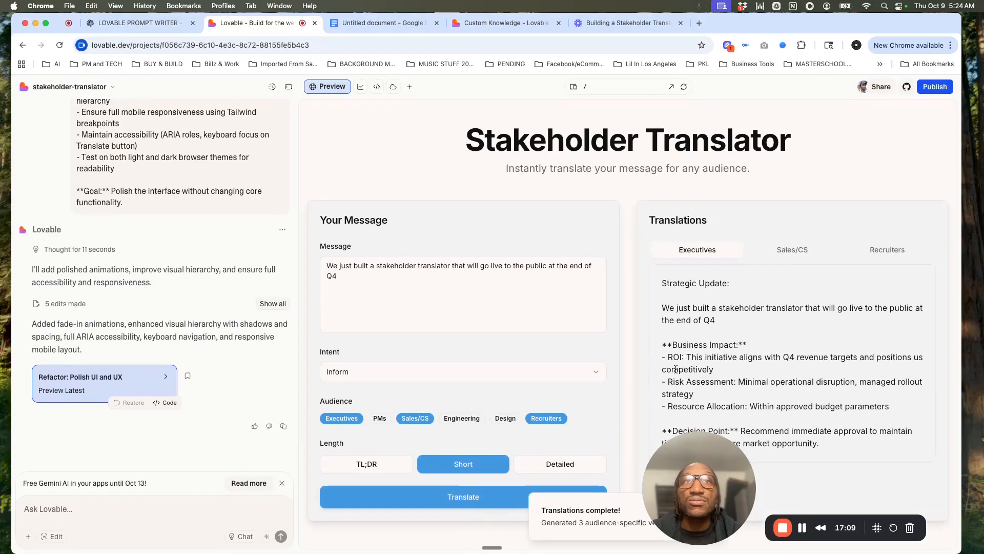
left_click_drag(705, 496, 729, 145)
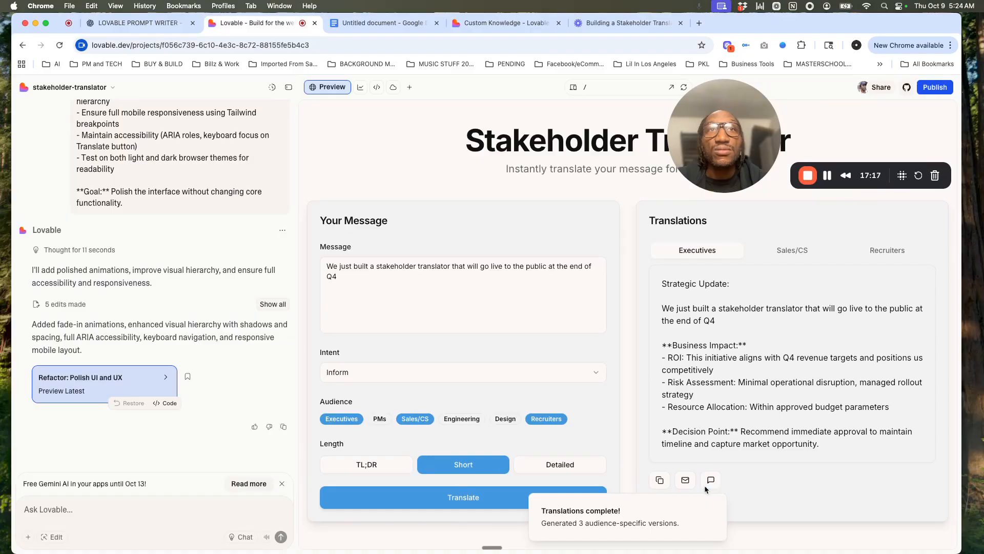
Step: Compare the Executives, Sales/CS and Recruiters translations, checking the fade-in between them and reading through the Recruiters version
mouse_move(657, 508)
left_click(798, 257)
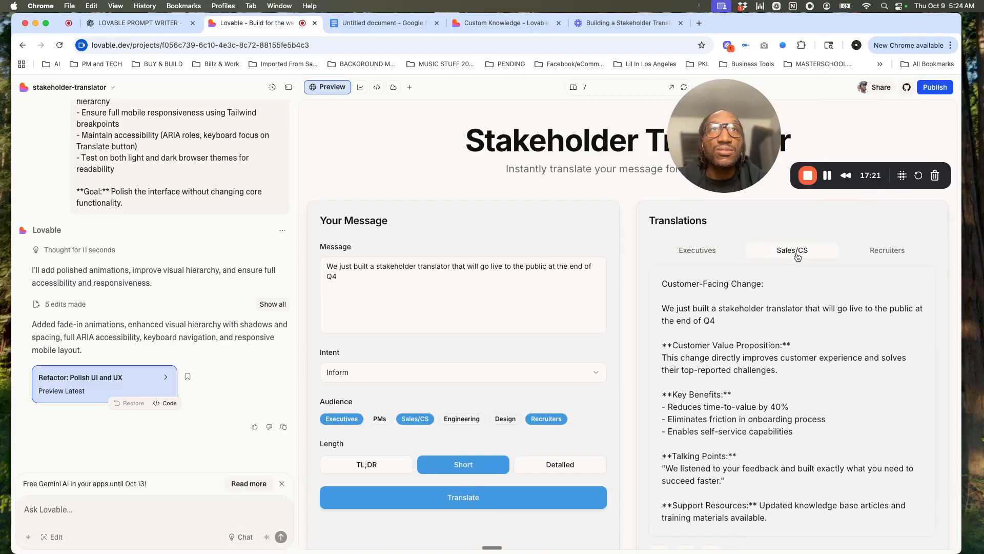
scroll(815, 353, "down", 1)
scroll(815, 353, "down", 1)
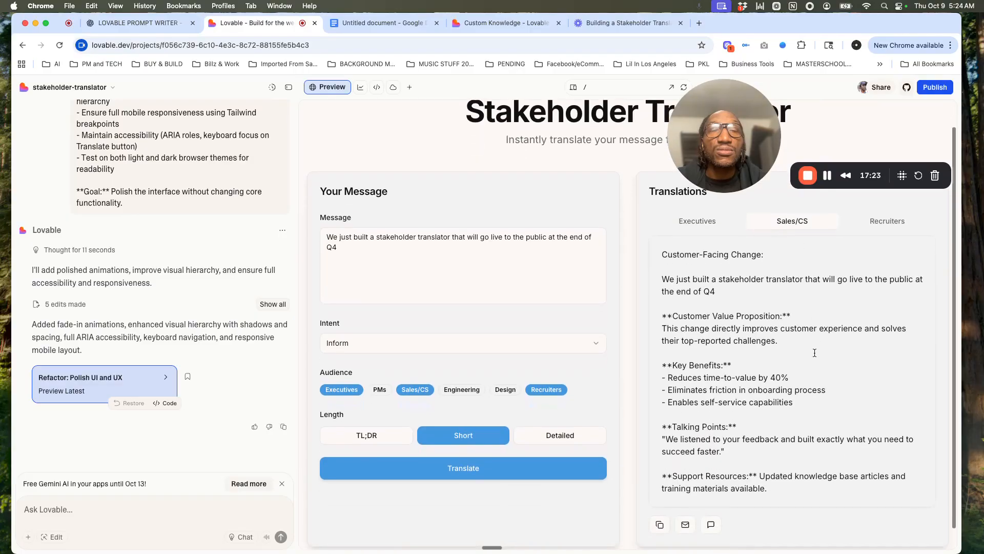
left_click(722, 240)
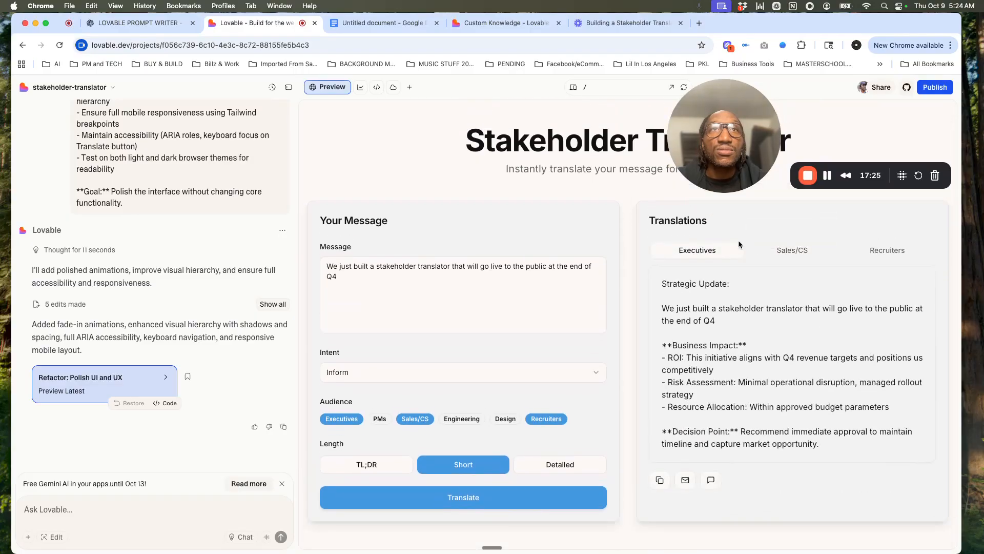
left_click(780, 251)
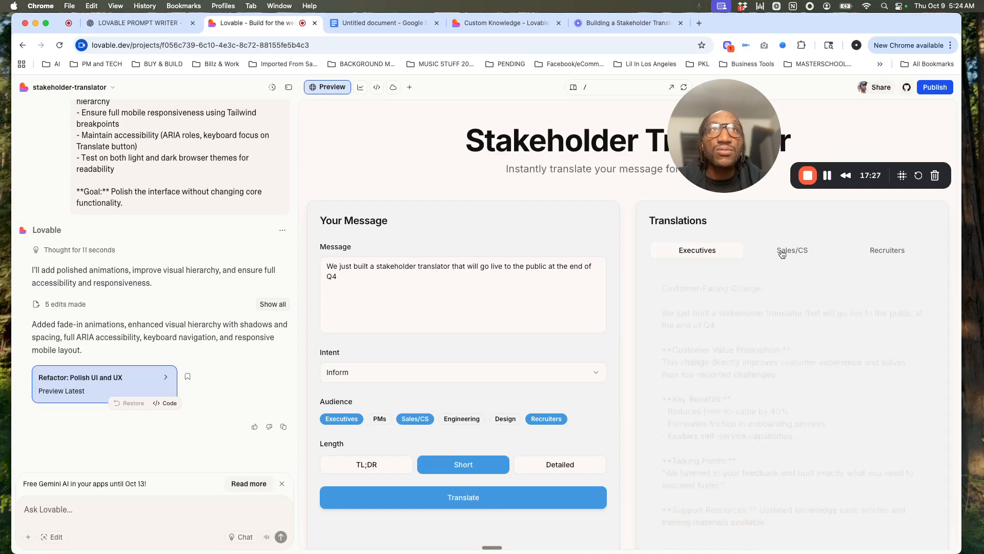
left_click(887, 260)
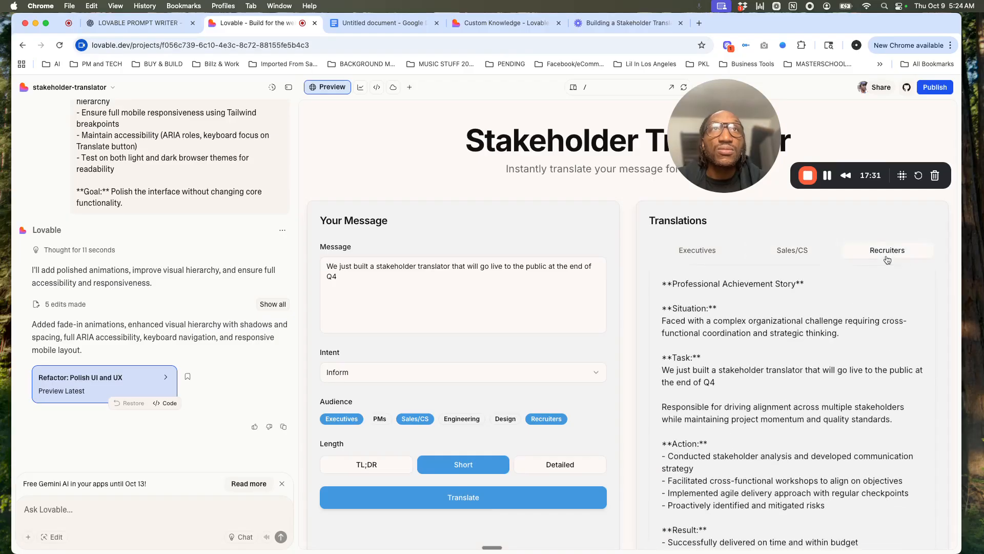
scroll(818, 375, "down", 2)
scroll(818, 375, "down", 2)
scroll(818, 375, "up", 3)
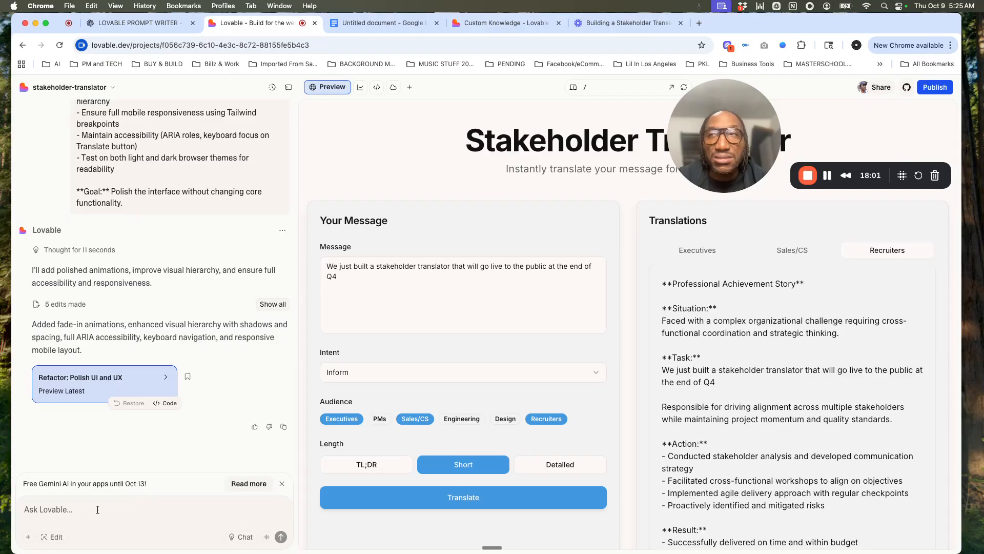
Step: Submit the prompt expanding Recruiter translation logic with STAR/DIGS structure, 1–2 short paragraphs and a tooltip, and translate the message again in the updated preview
type("**Task:** Expand translation logic for **Recruiter** audience.  **Requirements:** - Implement STAR/DIGS logic structure:   - **STAR:** Situation, Task, Action, Result   - **DIGS:** Dramatize, Indicate alternatives, Go through what you did, Summarize impact - When recruiter is selected, return 1–2 short paragraphs formatted with these headers - Add a short tooltip: \"Recruiter mode helps you tell career stories with impact\"  **Goal:** Recruiter translation behaves differently — more narrative and structured.")
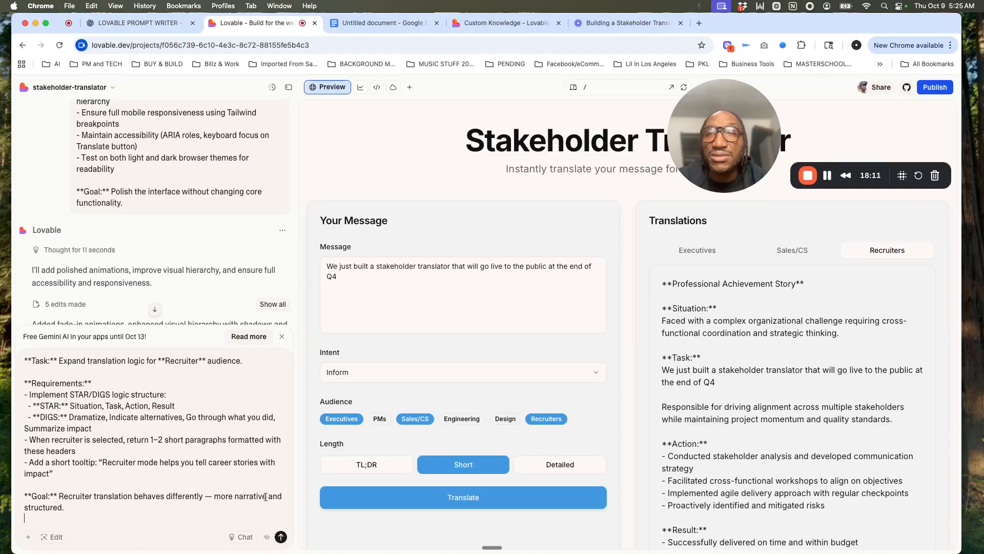
left_click(281, 536)
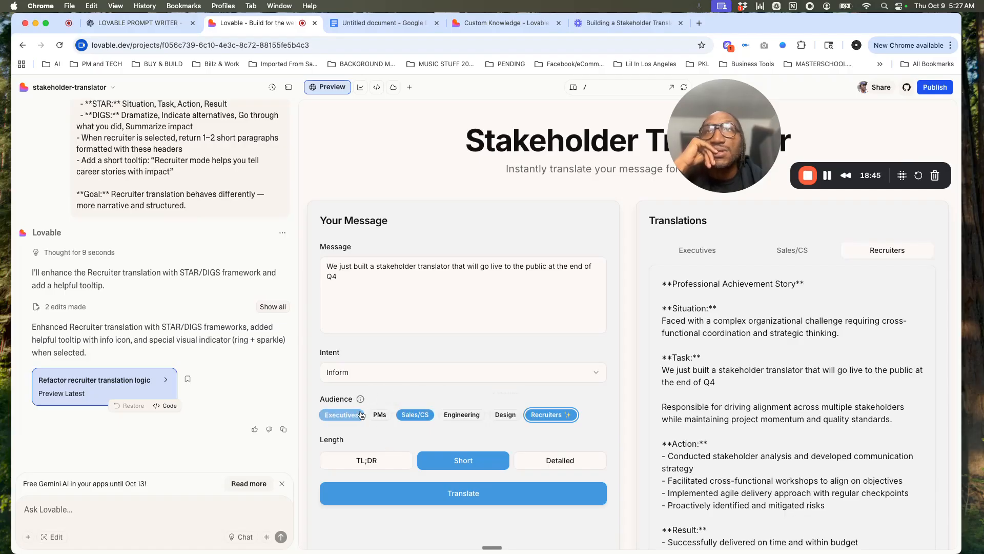
mouse_move(359, 398)
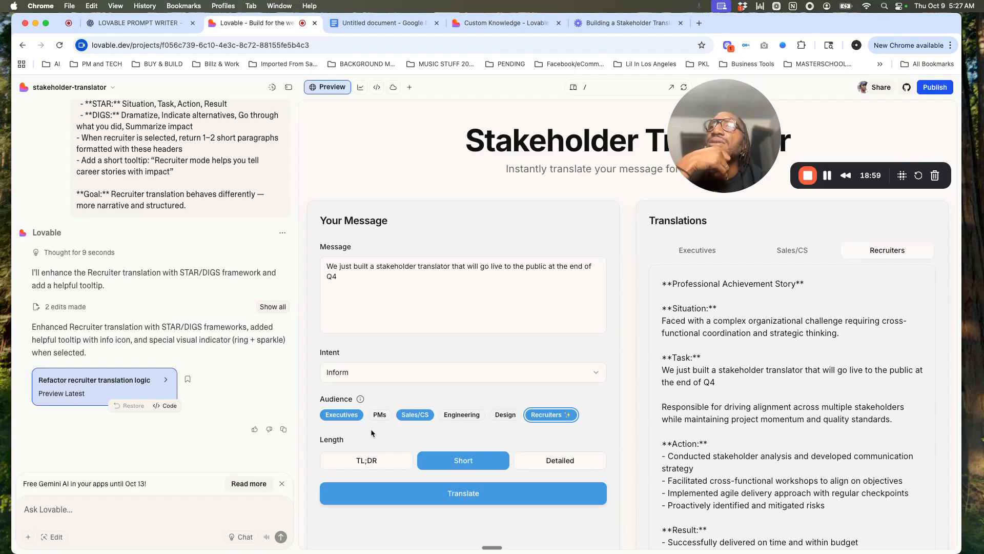
left_click(454, 502)
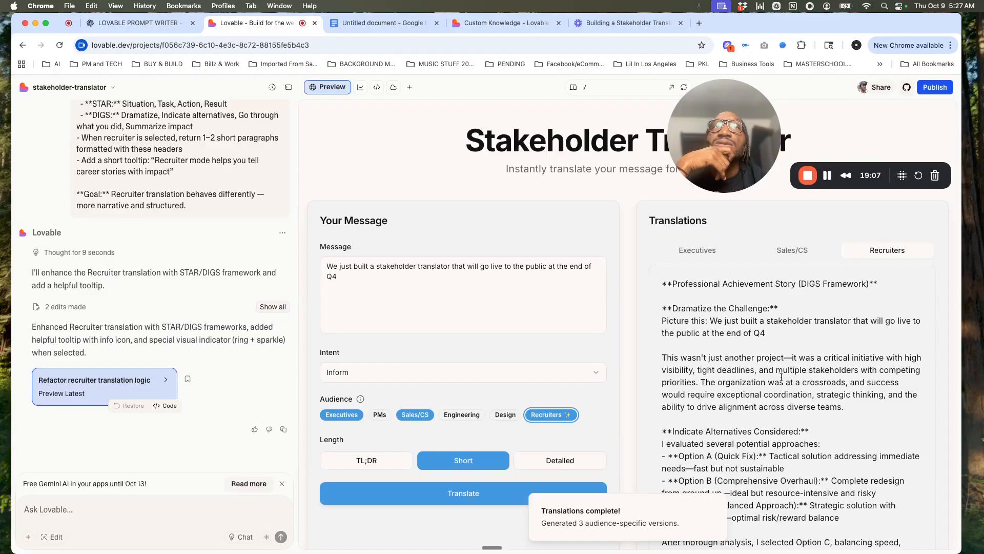
Step: Read through the DIGS-structured Recruiters translation from the challenge to the impact summary
scroll(782, 377, "down", 3)
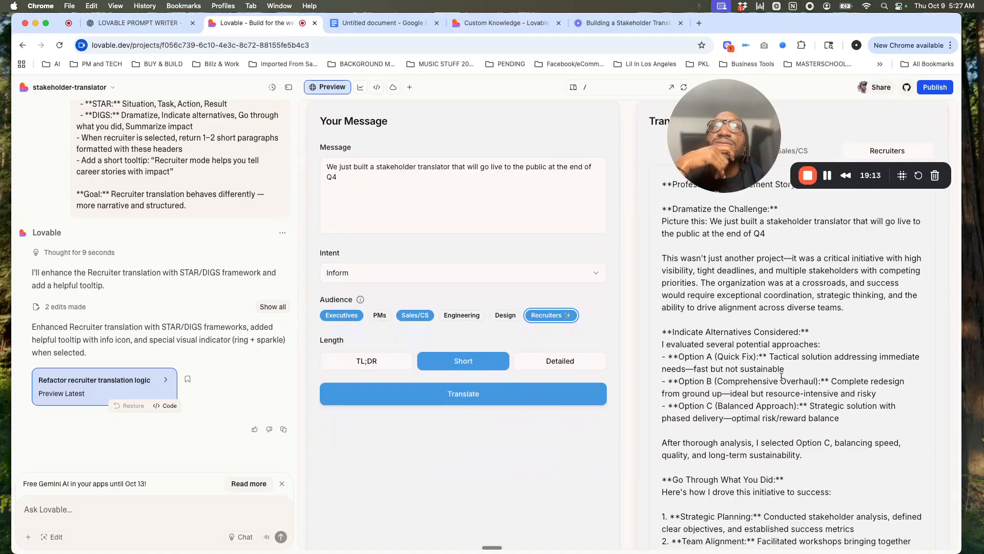
scroll(781, 377, "down", 7)
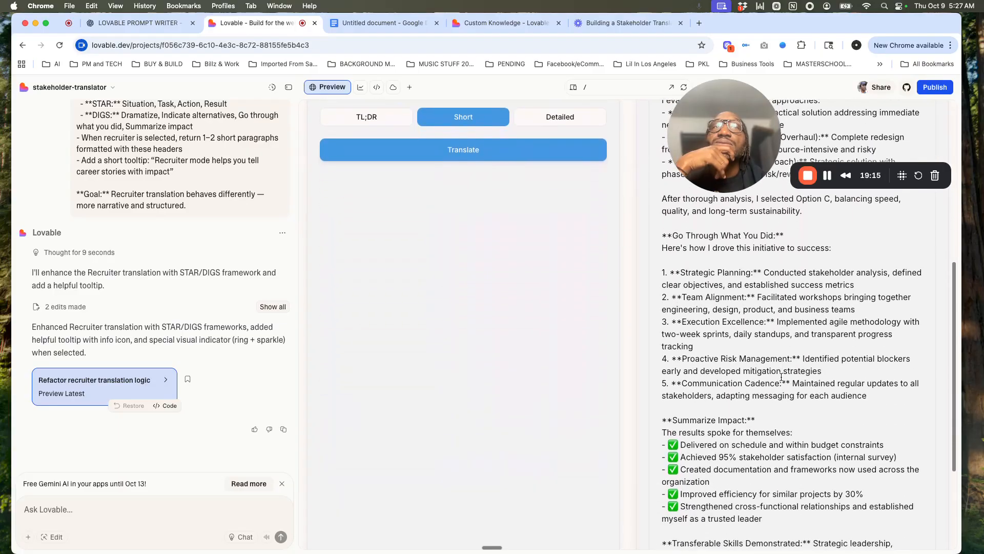
scroll(781, 377, "down", 5)
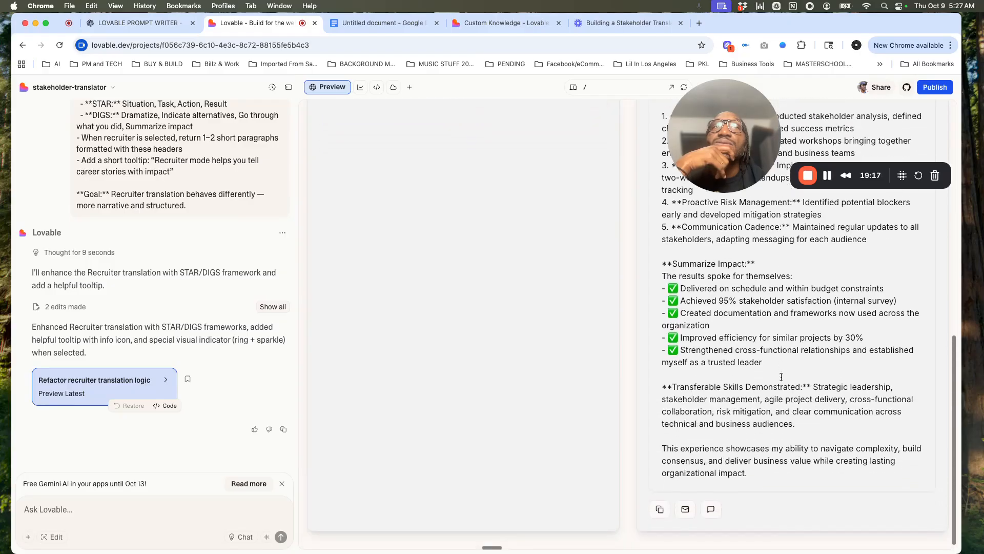
scroll(782, 376, "up", 8)
scroll(781, 376, "up", 8)
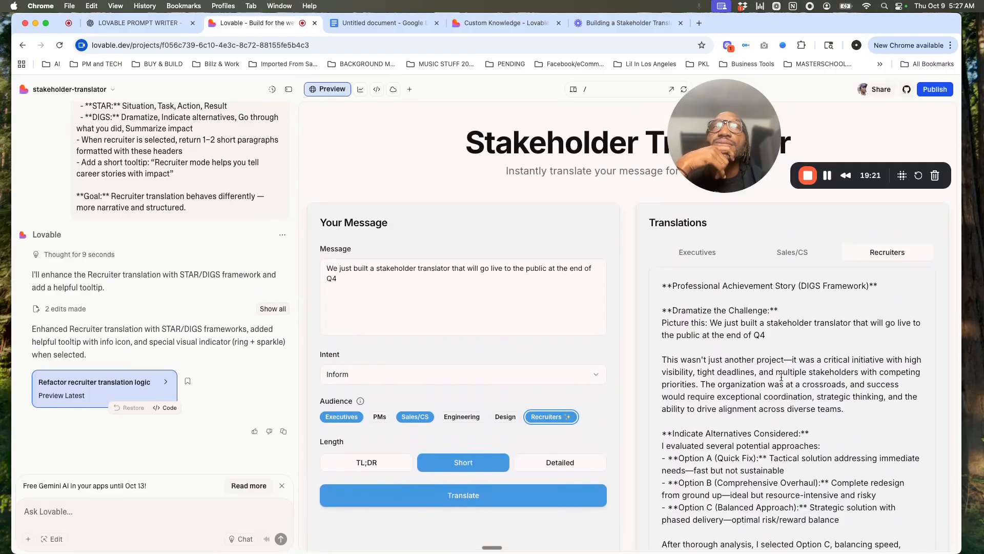
Step: Toggle the Recruiters audience off and back on to check its highlight, and look over the Recruiters translation again
left_click(564, 416)
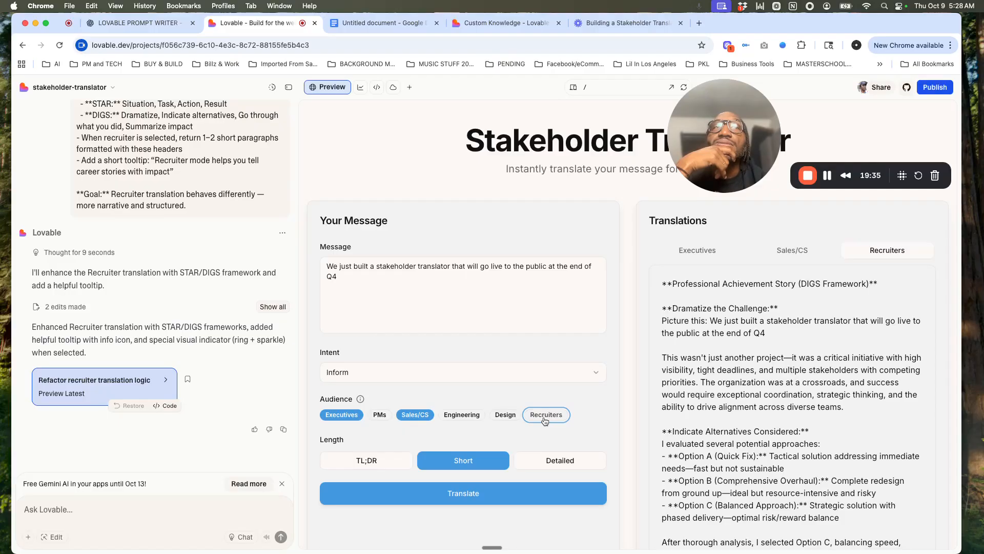
scroll(762, 414, "down", 2)
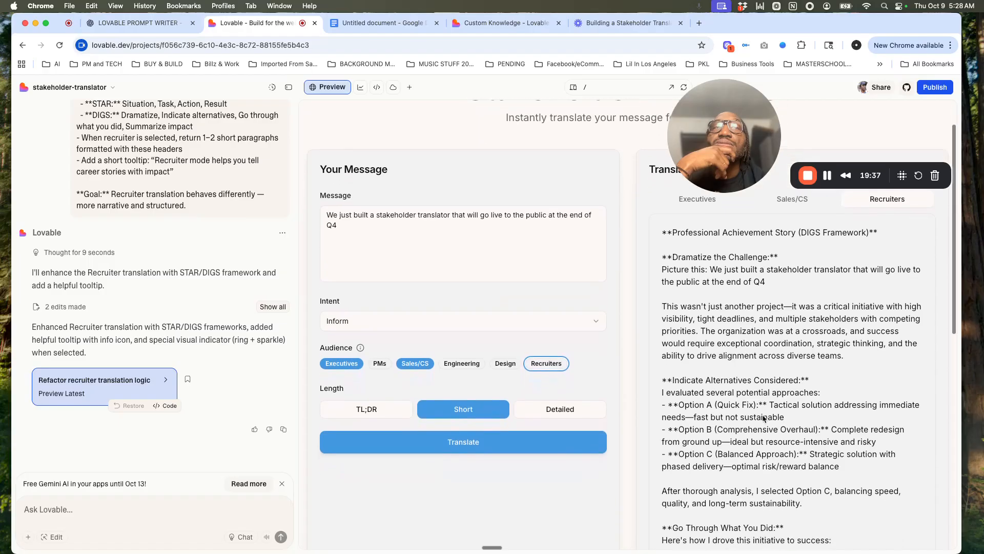
scroll(763, 419, "down", 2)
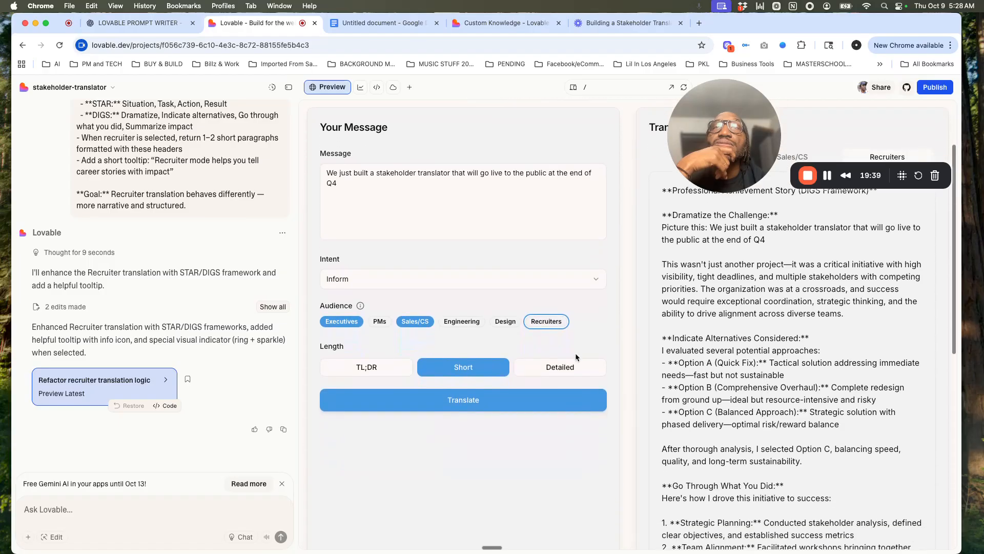
left_click(548, 326)
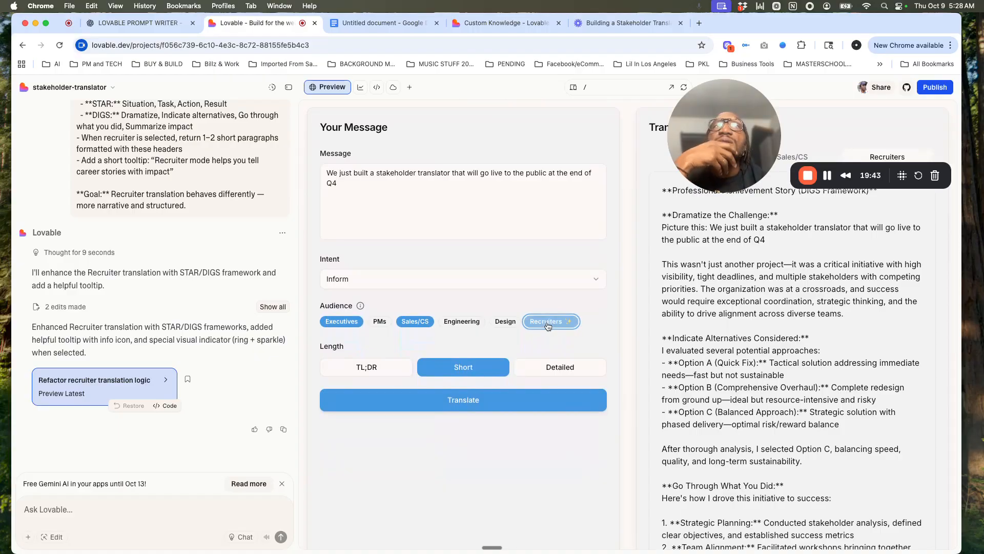
scroll(810, 349, "up", 4)
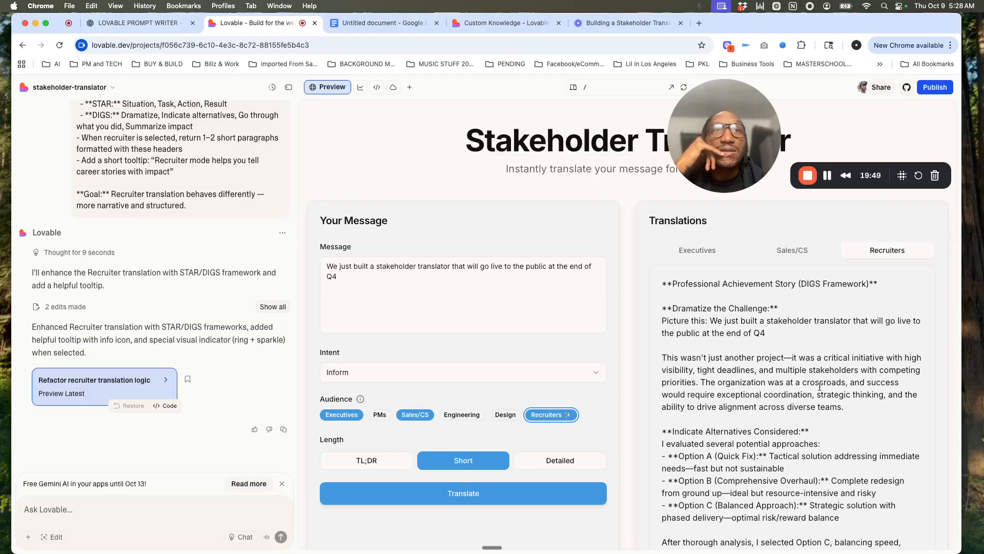
scroll(819, 387, "down", 1)
scroll(820, 387, "up", 1)
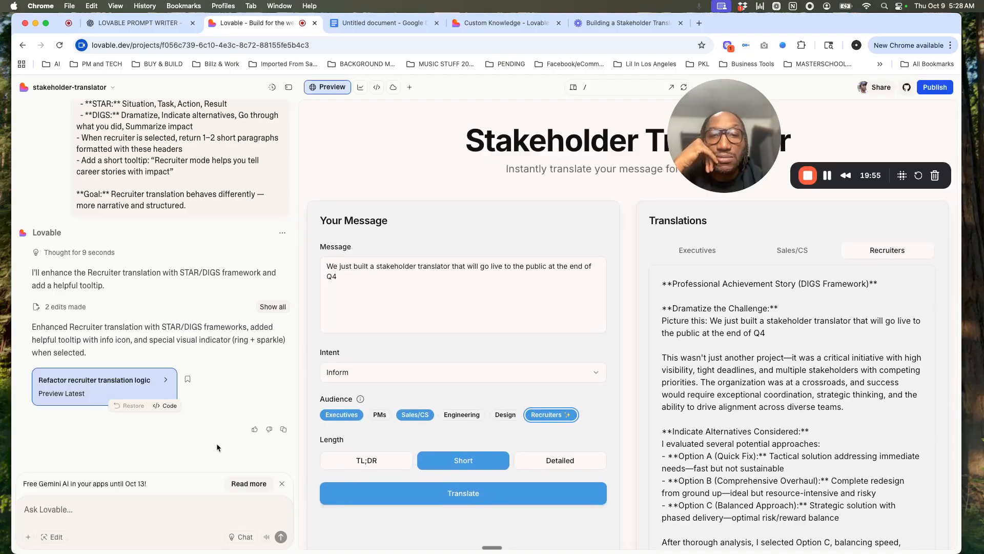
Step: Submit a follow-up prompt asking for a choice of STAR, DIGS or both, defaulting to both when selecting recruiter as an audience
scroll(204, 305, "up", 2)
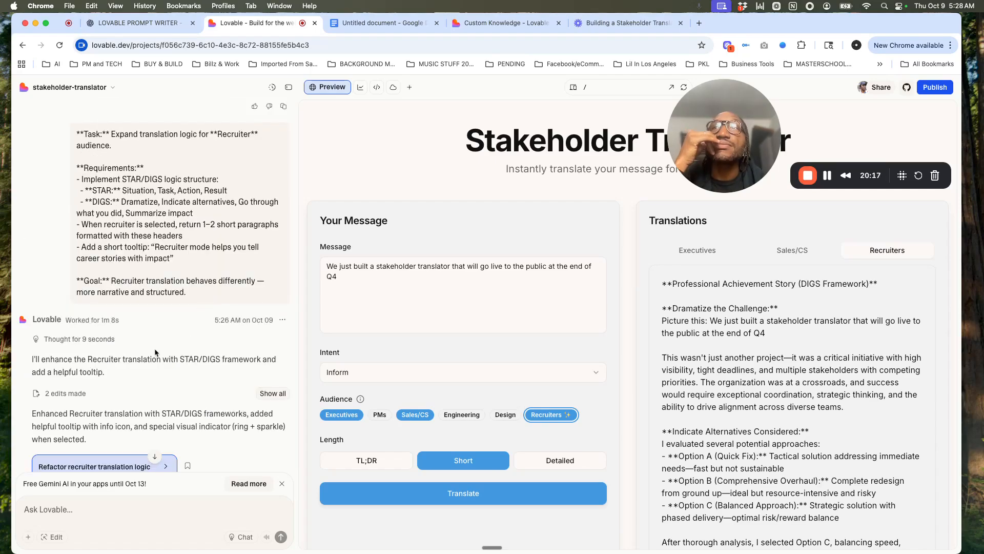
scroll(155, 349, "down", 2)
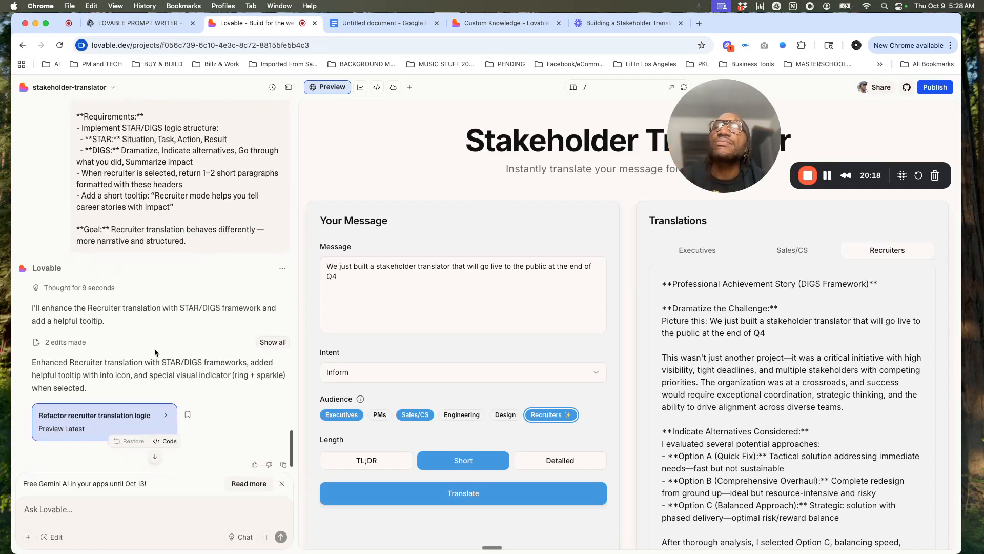
left_click(67, 507)
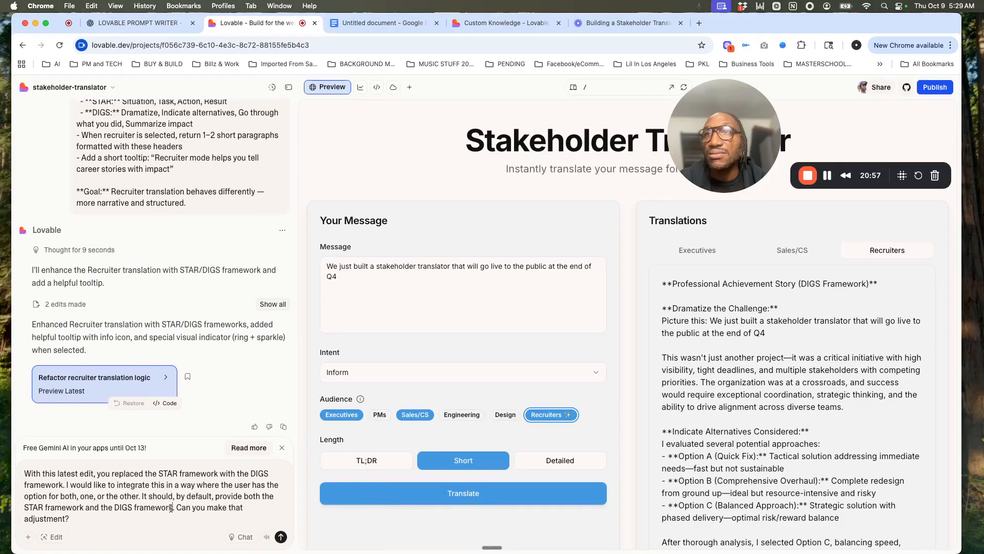
left_click(172, 508)
type("when se;ecting recruiter as an audience.")
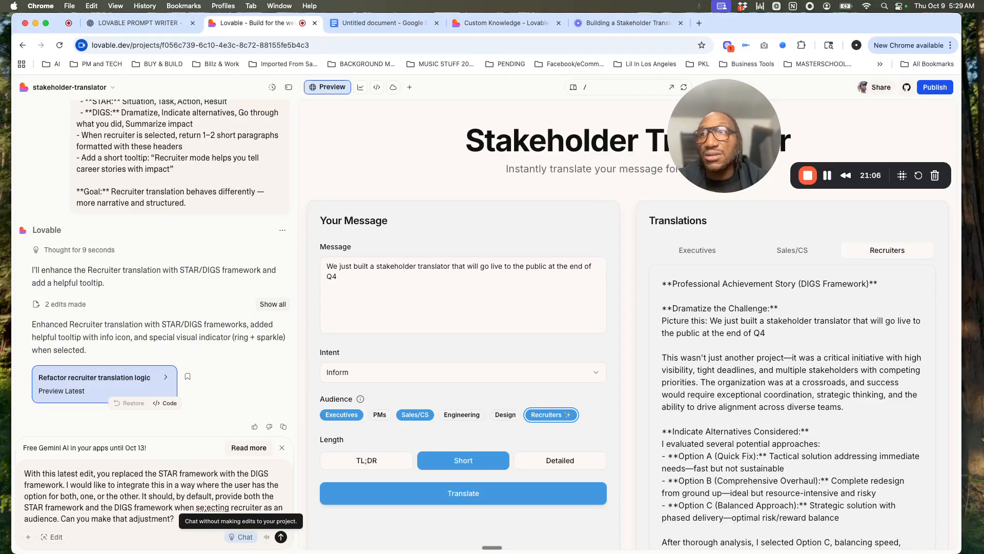
left_click(207, 508)
key("BackSpace")
type("l")
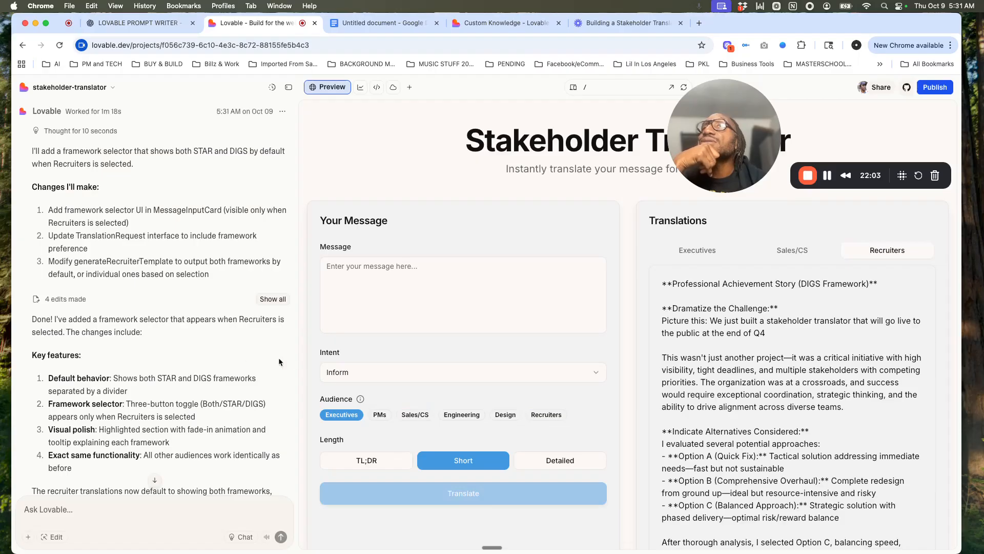
Step: Re-enter the stakeholder translator test message, add Recruiters to the audiences and view the Recruiter Framework tooltip
left_click(349, 280)
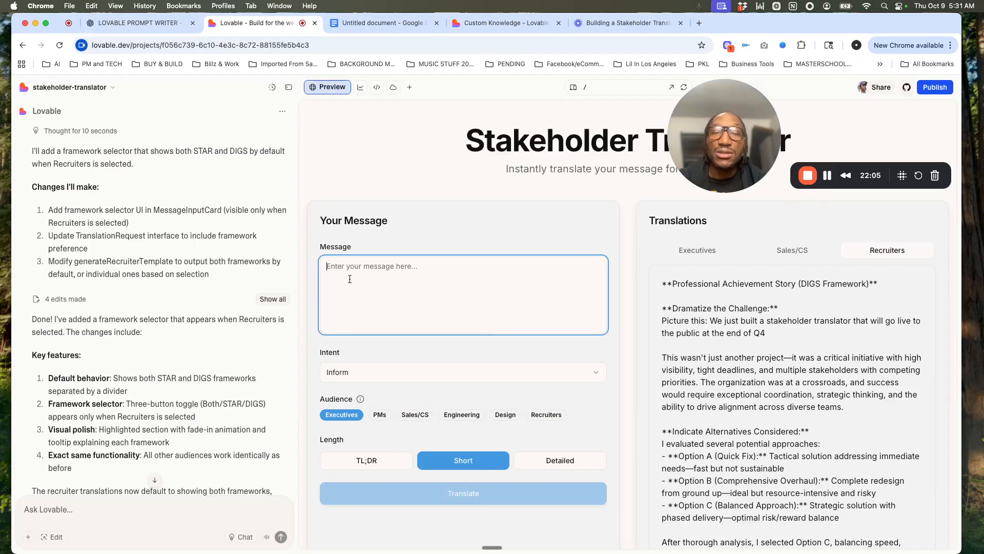
type("We just built a stakeholder translator that will go live to the public at the end of Q4")
left_click(546, 415)
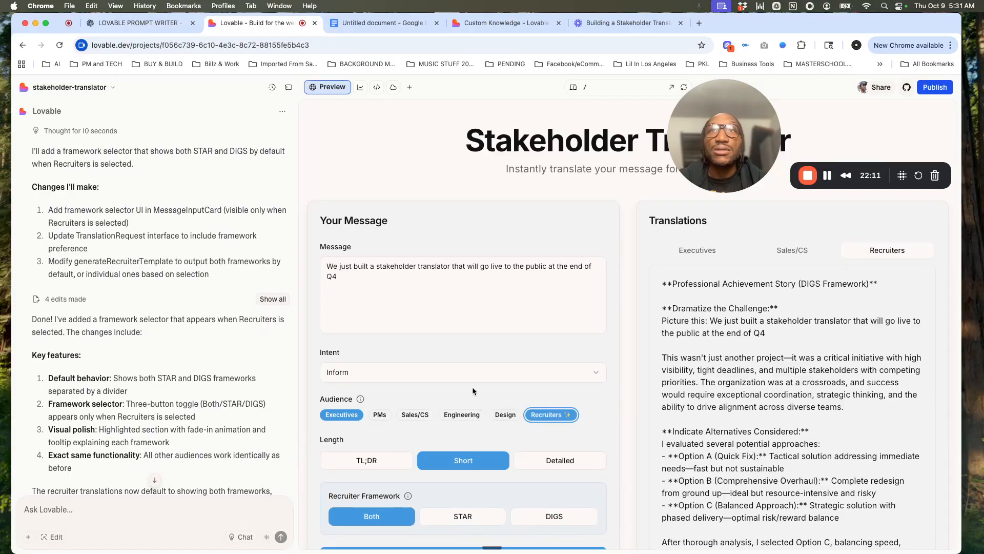
scroll(461, 415, "down", 2)
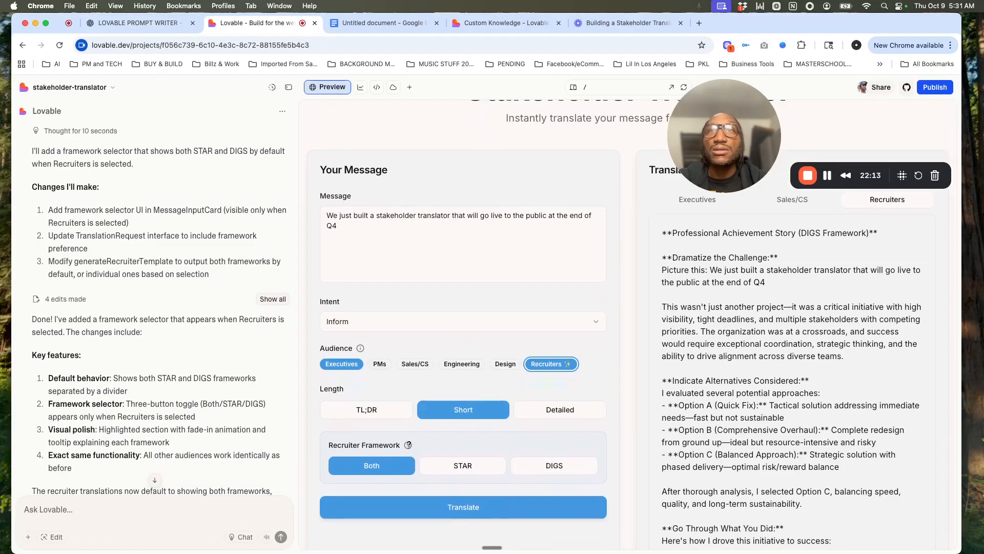
mouse_move(408, 445)
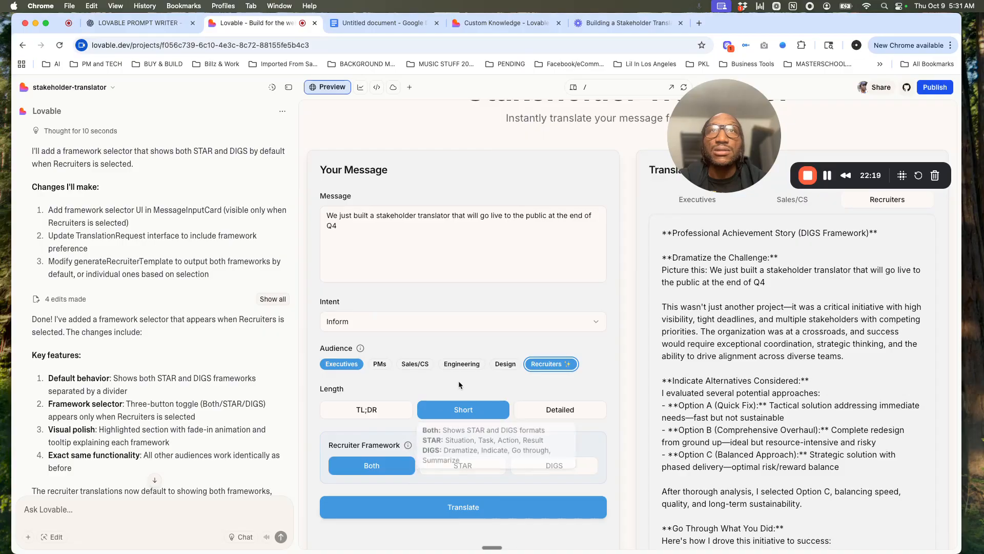
Step: Add Design to the audiences, check that the framework selector follows the Recruiters toggle, and translate with Both frameworks
left_click(506, 365)
left_click(550, 365)
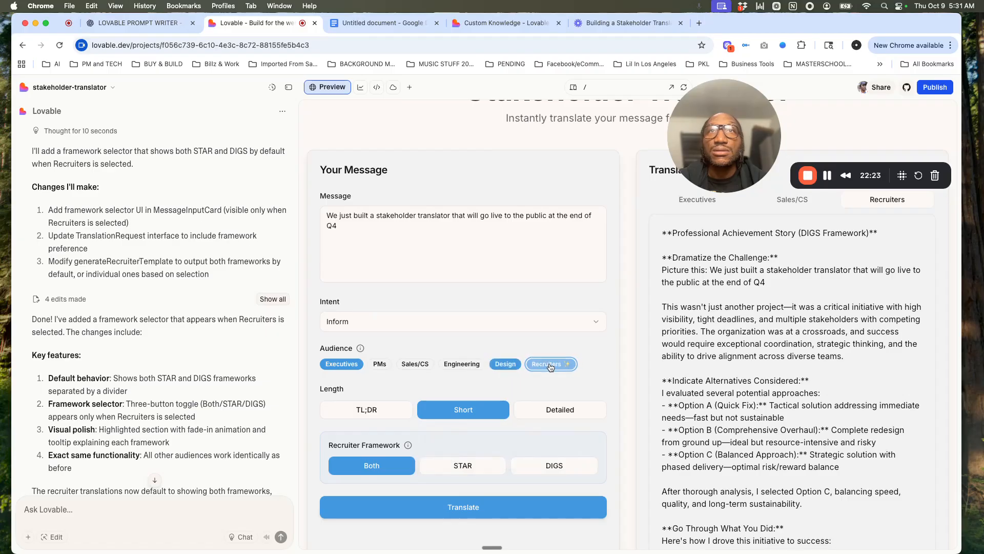
left_click(549, 366)
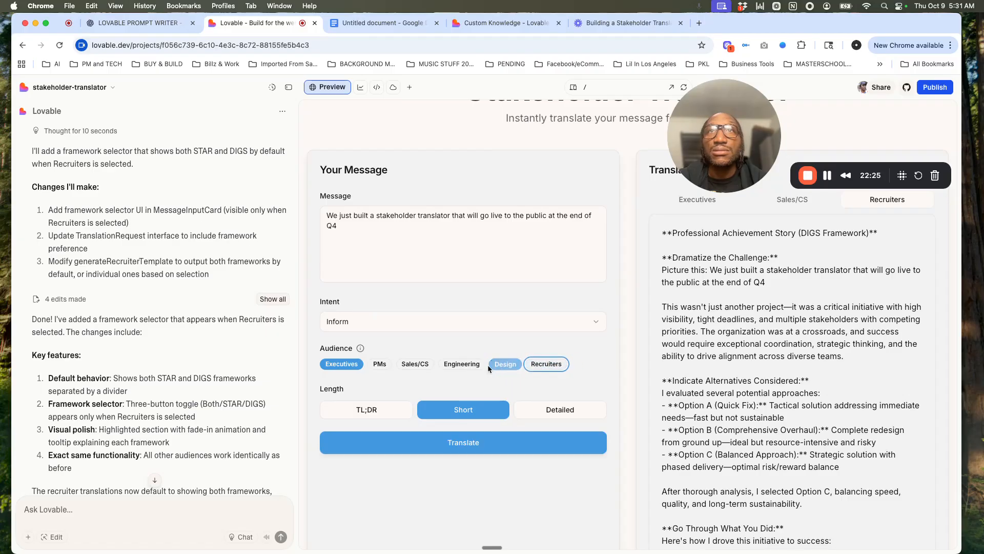
left_click(539, 365)
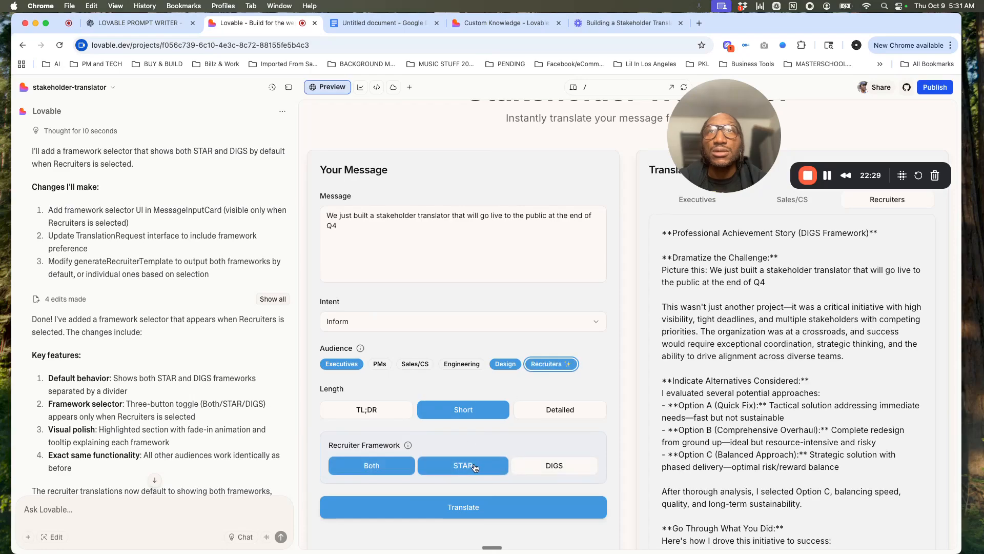
left_click(416, 512)
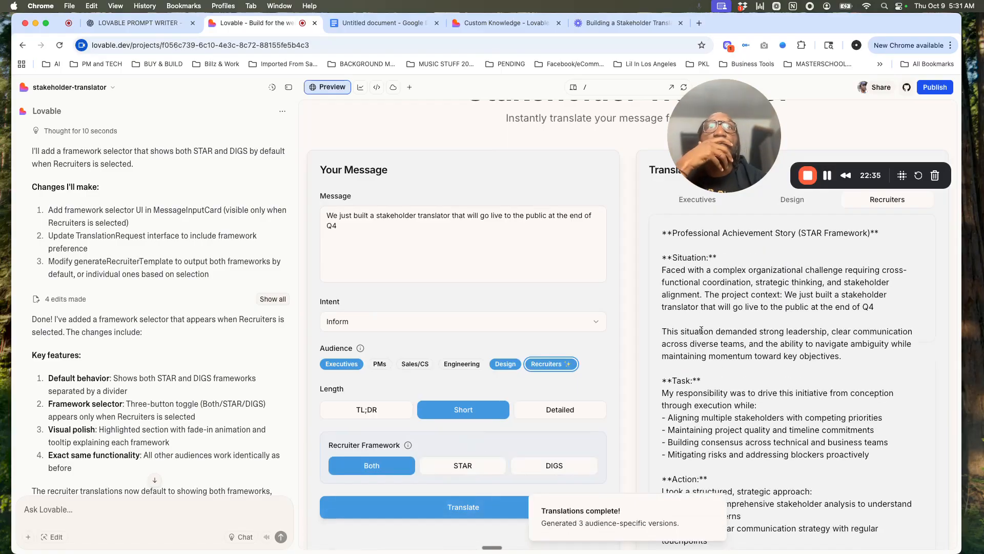
Step: Read through the Recruiters translation to check both its STAR and DIGS sections
scroll(811, 351, "down", 6)
scroll(810, 350, "down", 7)
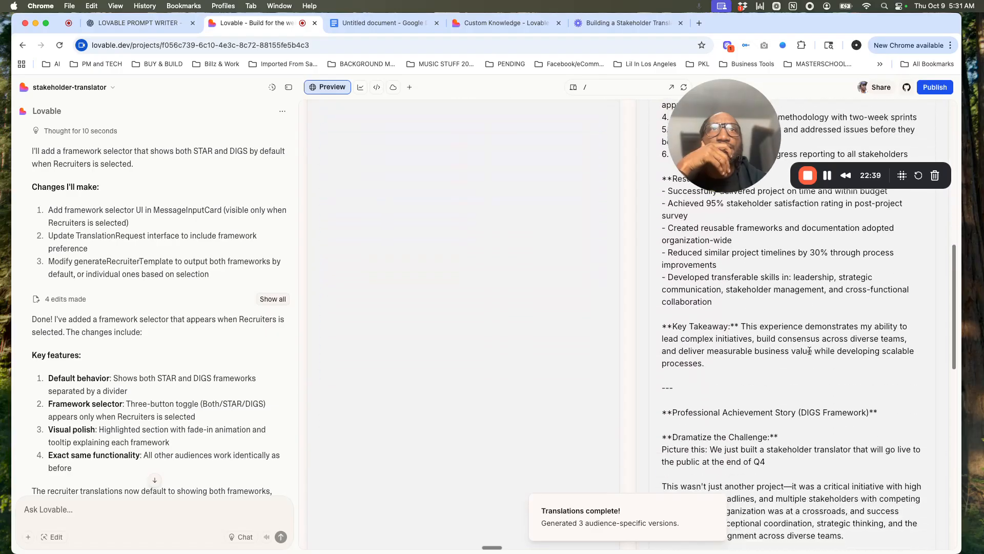
scroll(810, 351, "down", 9)
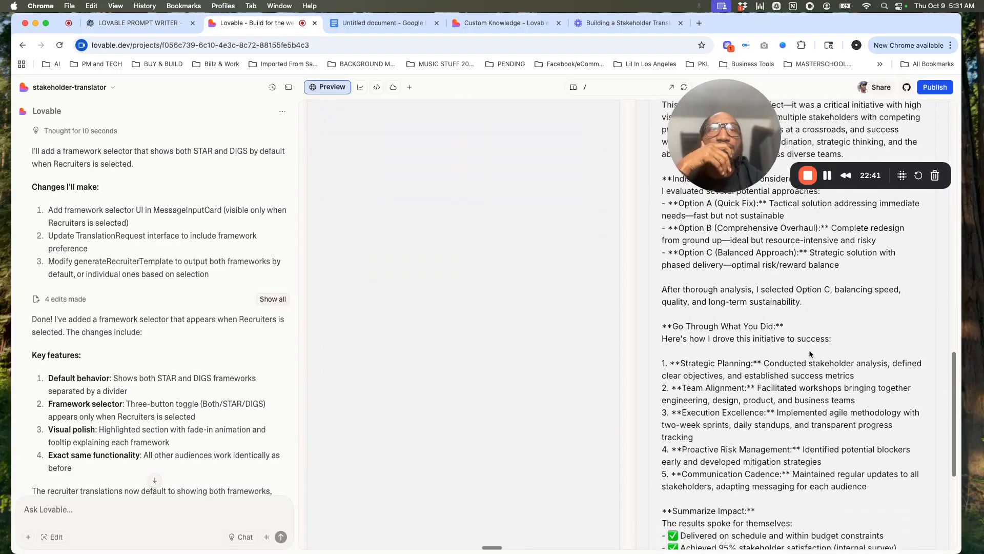
scroll(810, 354, "up", 20)
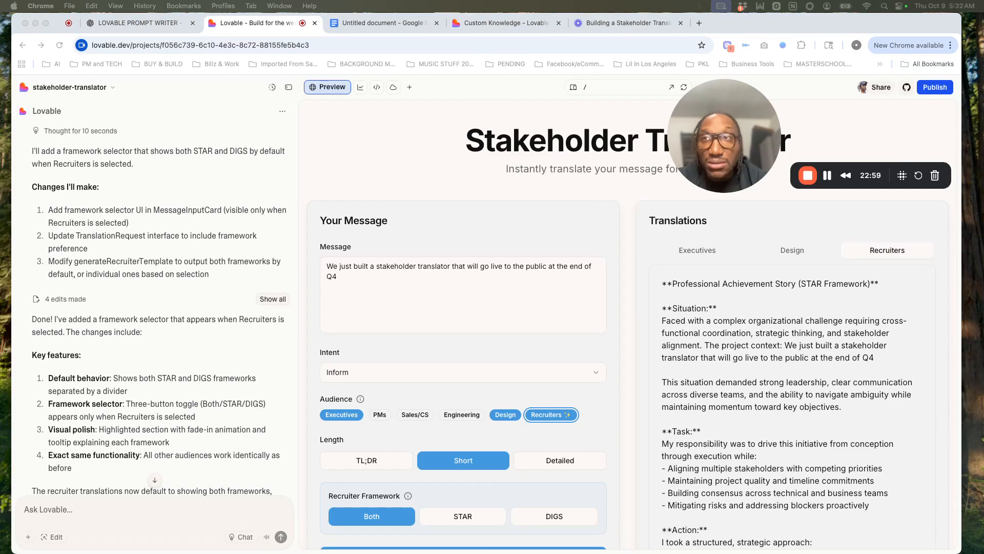
Step: Submit the debug safety prompt covering try/catch, an error toast, a performance audit and code comments, and review the proposed solution approach
left_click(71, 512)
type("**Task:** Add debug safety features.  **Requirements:** - Include `try/catch` around translation function calls - If translation fails, show error toast \"Translation unavailable. Please retry.\" - Add simple performance audit: ensure no unnecessary re-renders - Comment code clearly (using \"// Lovable Debug Note:\") - Test in Chat Mode with: \"Explain your solution approach before giving the final code.\"  **Goal:** Make the app robust for future scaling and debugging.")
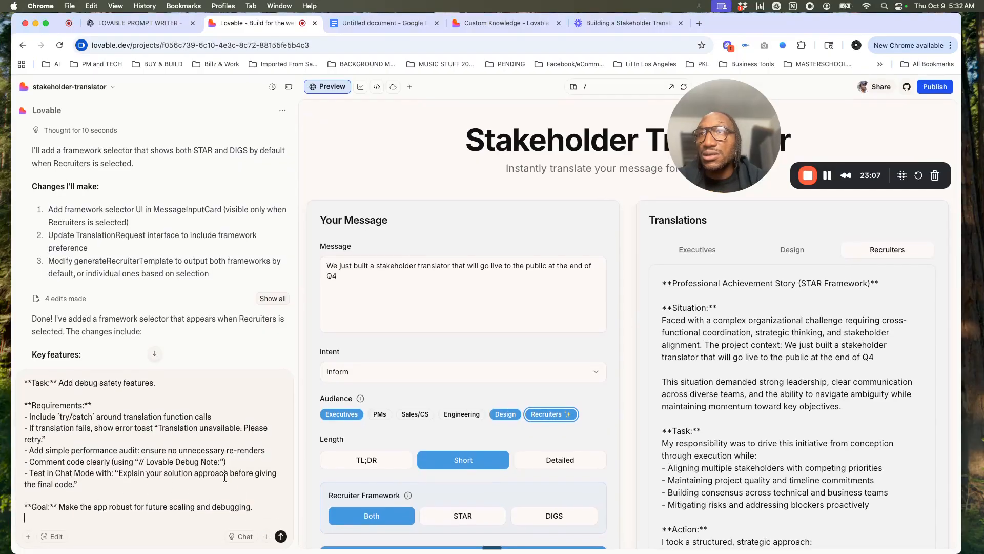
left_click(281, 541)
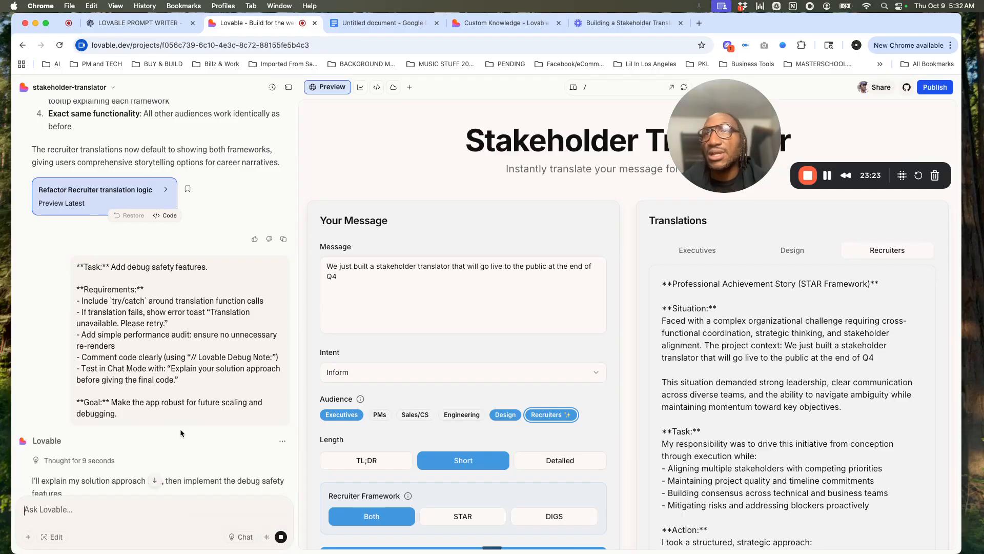
scroll(180, 429, "down", 3)
scroll(180, 433, "down", 4)
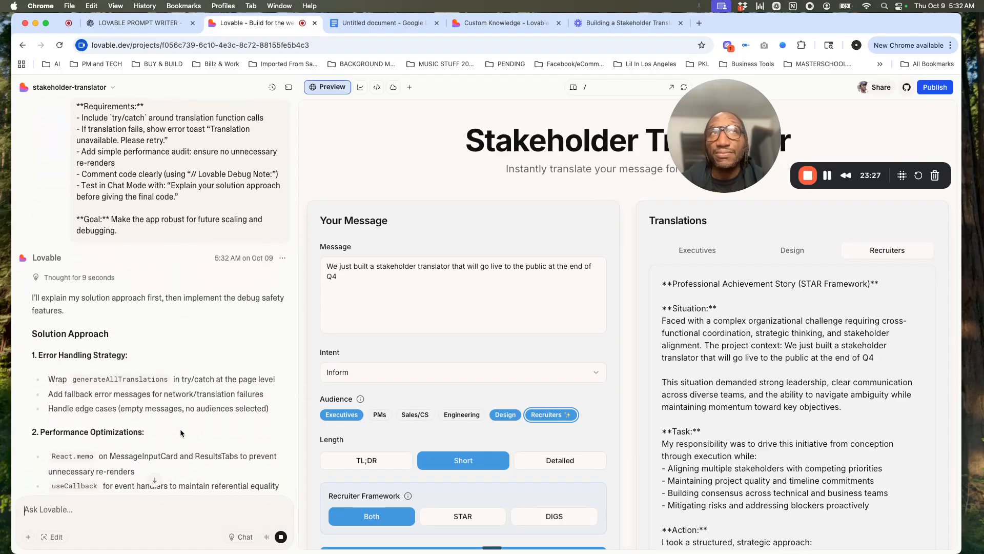
scroll(180, 434, "up", 3)
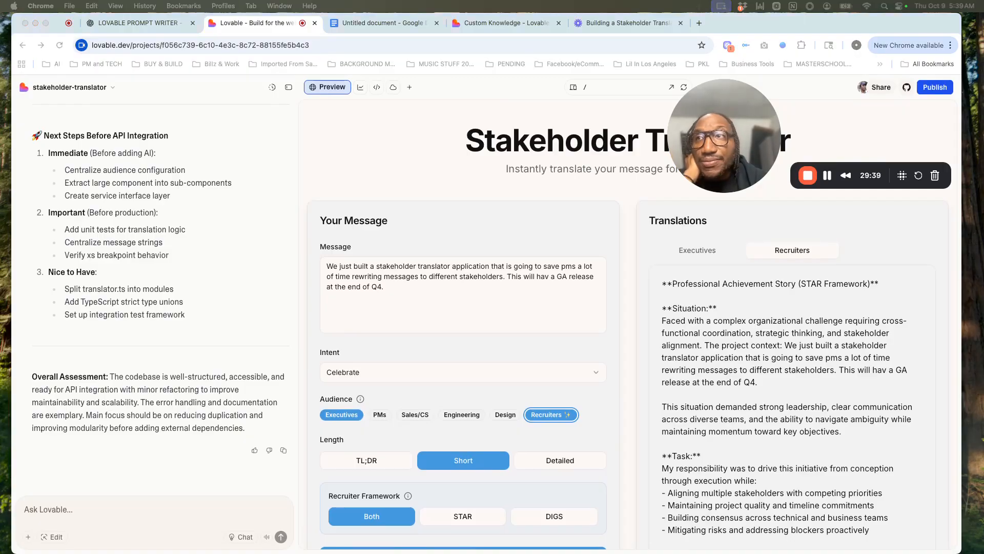
Step: Submit the documentation prompt in Chat mode, asking for a Markdown summary of completed modules, file structure and a reusable Knowledge Base section
left_click(111, 507)
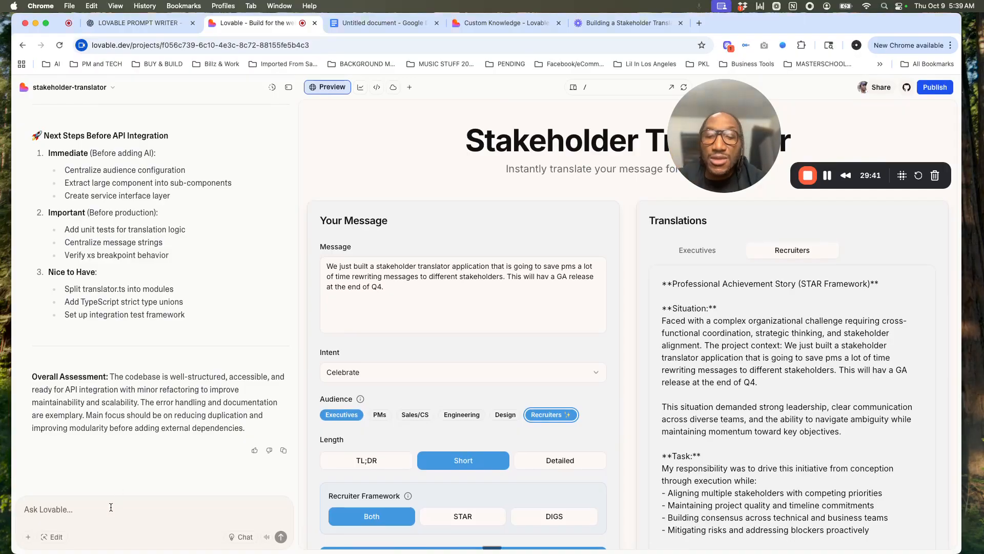
key("super+v")
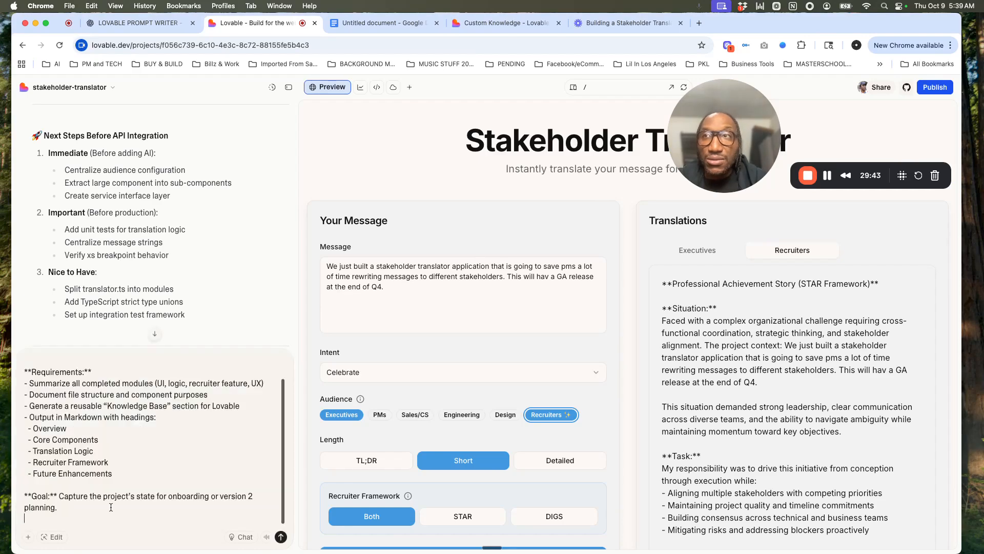
scroll(117, 444, "up", 2)
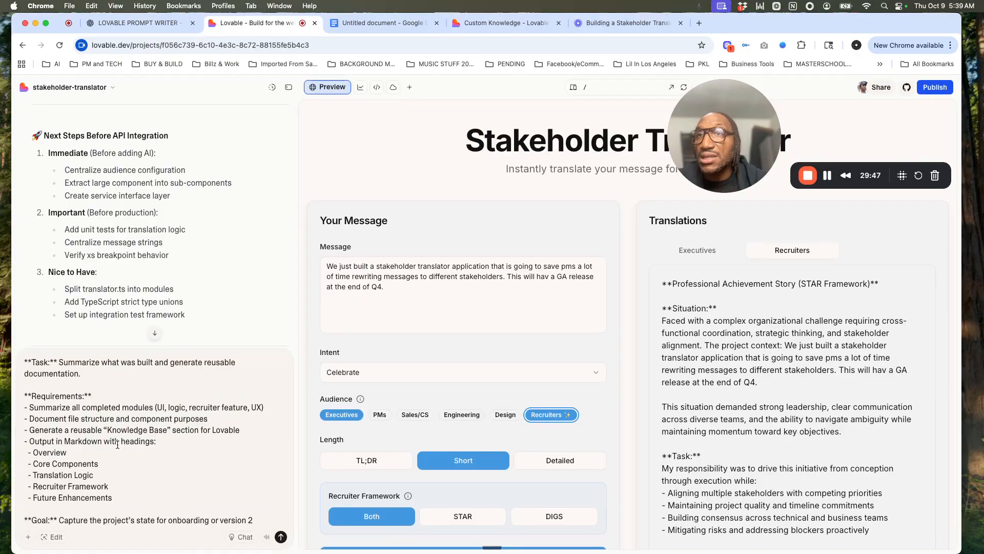
left_click(241, 537)
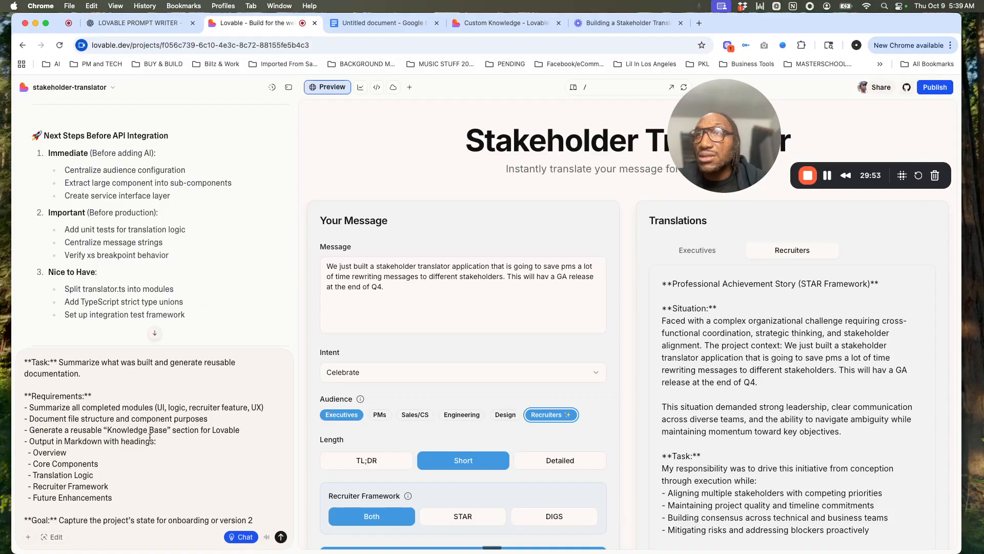
scroll(150, 437, "down", 2)
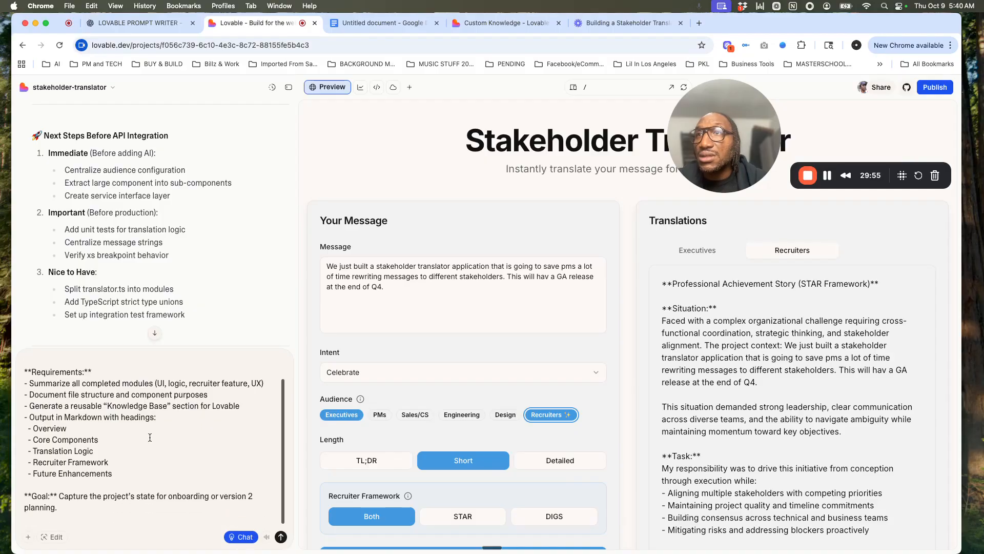
left_click(281, 537)
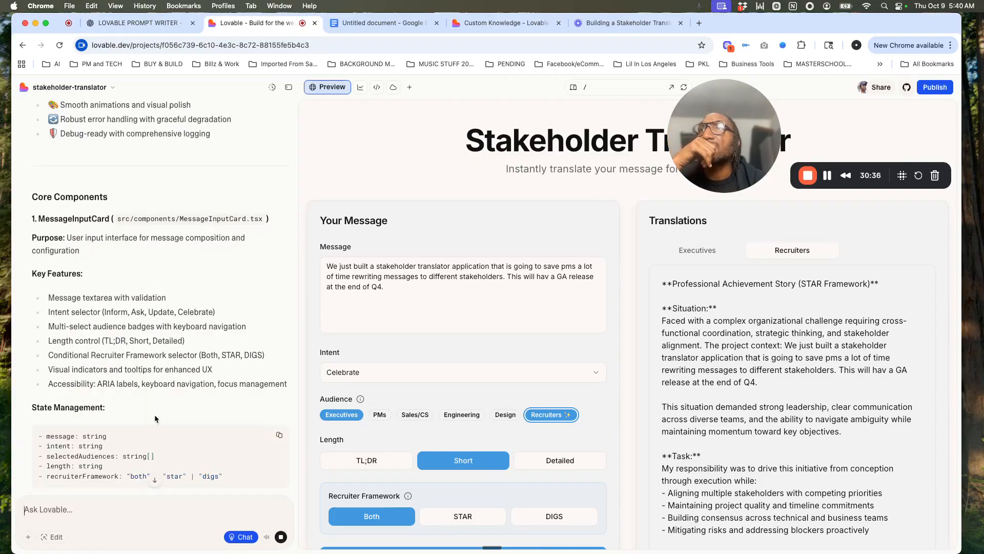
Step: Read through the generated documentation, from the core components and translation logic to the Recruiter Framework, UI/UX polish and future enhancements
scroll(155, 415, "down", 6)
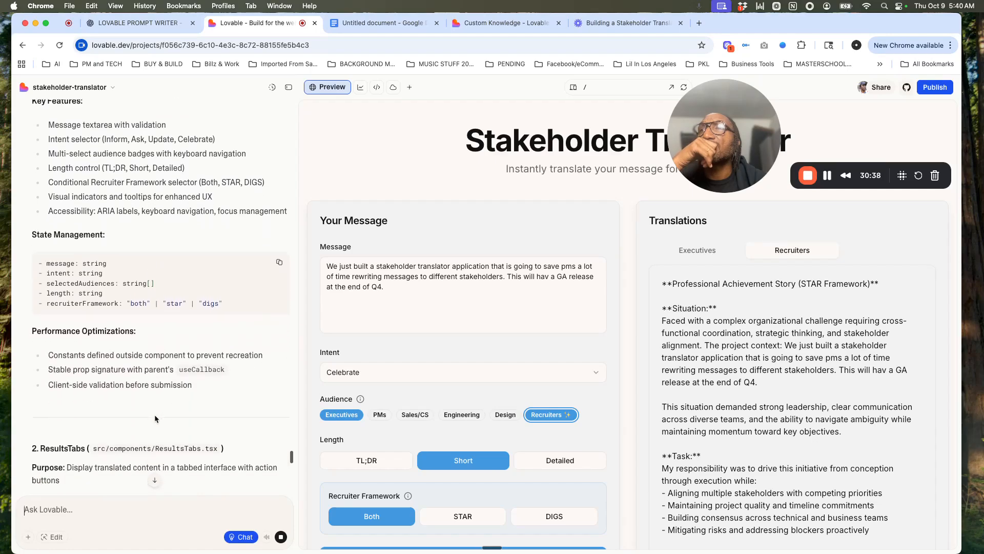
scroll(154, 414, "down", 3)
scroll(155, 416, "down", 6)
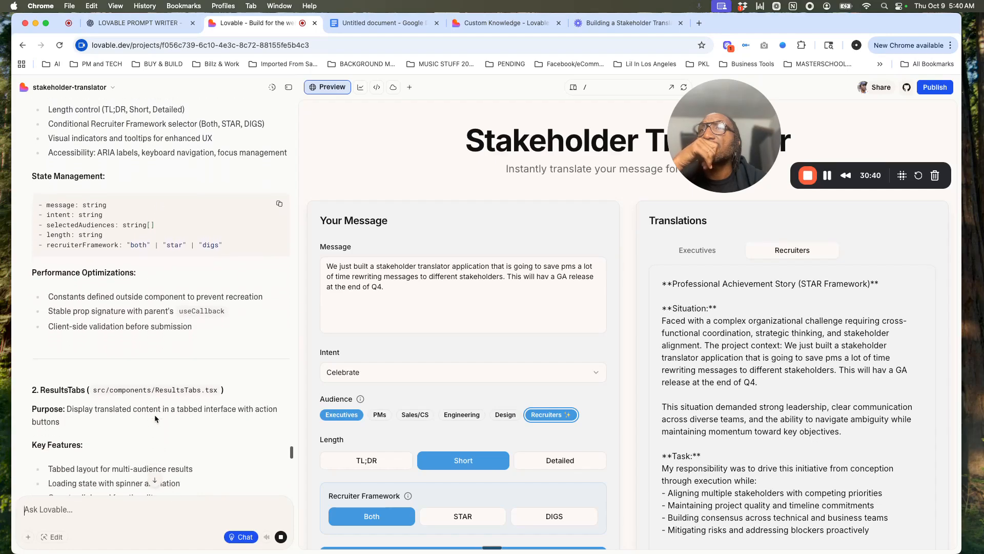
scroll(155, 414, "down", 17)
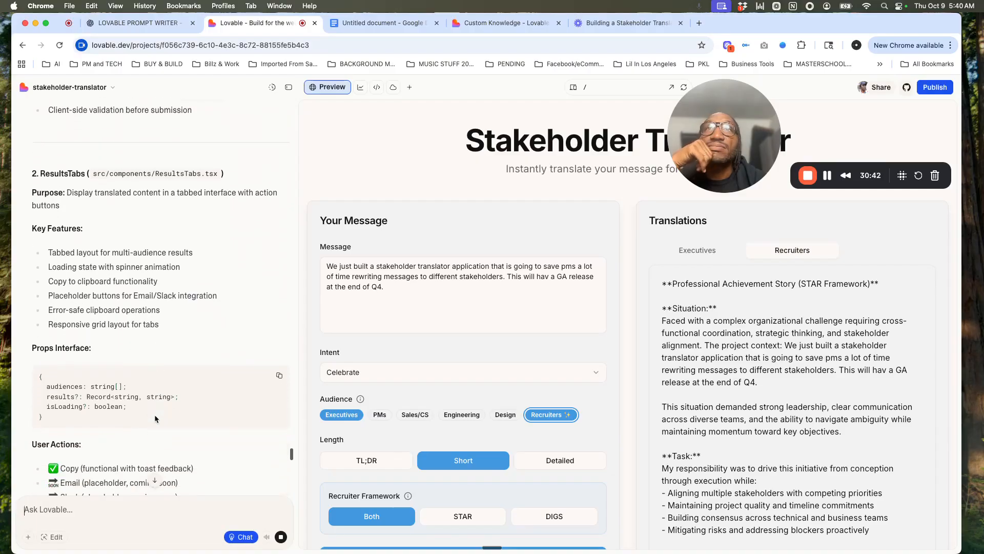
scroll(154, 419, "down", 10)
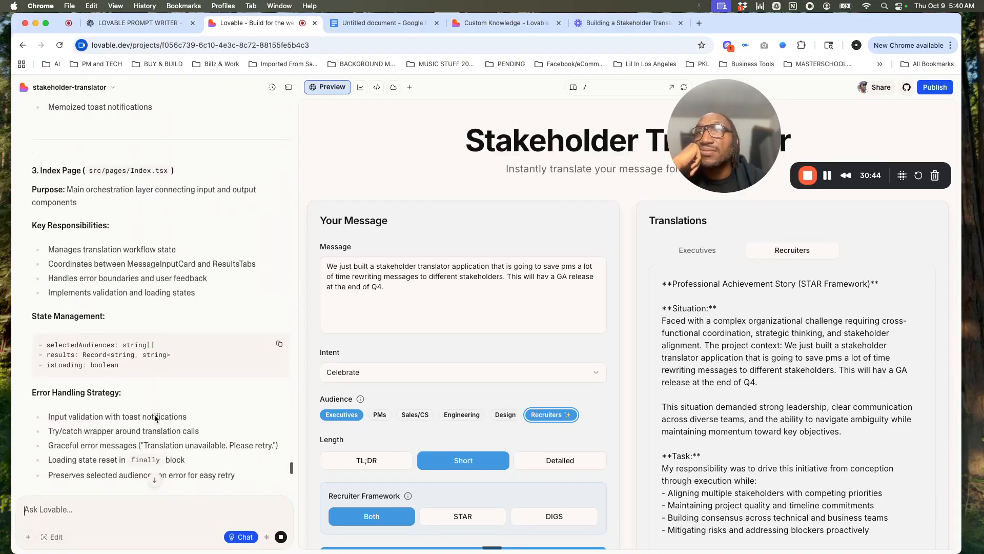
scroll(155, 414, "down", 6)
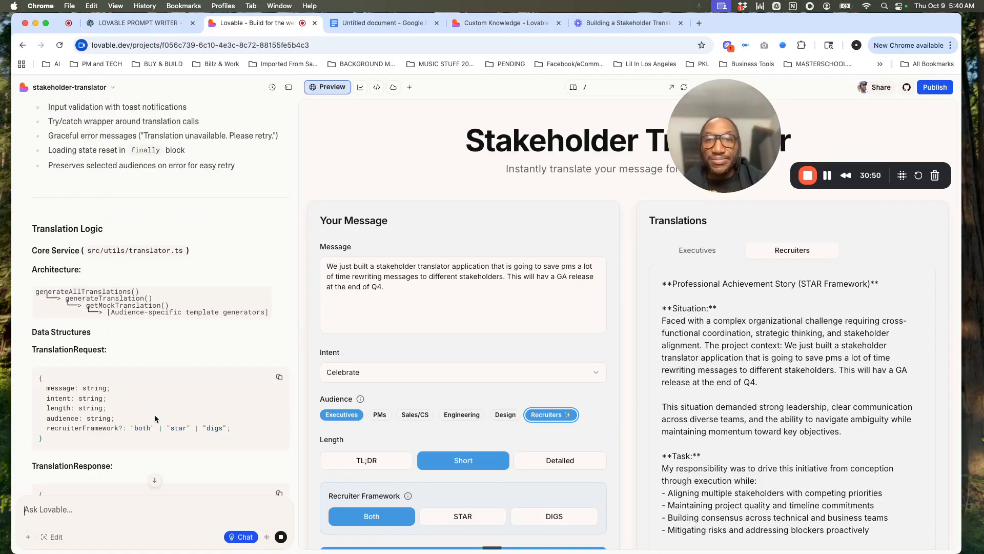
scroll(170, 393, "down", 13)
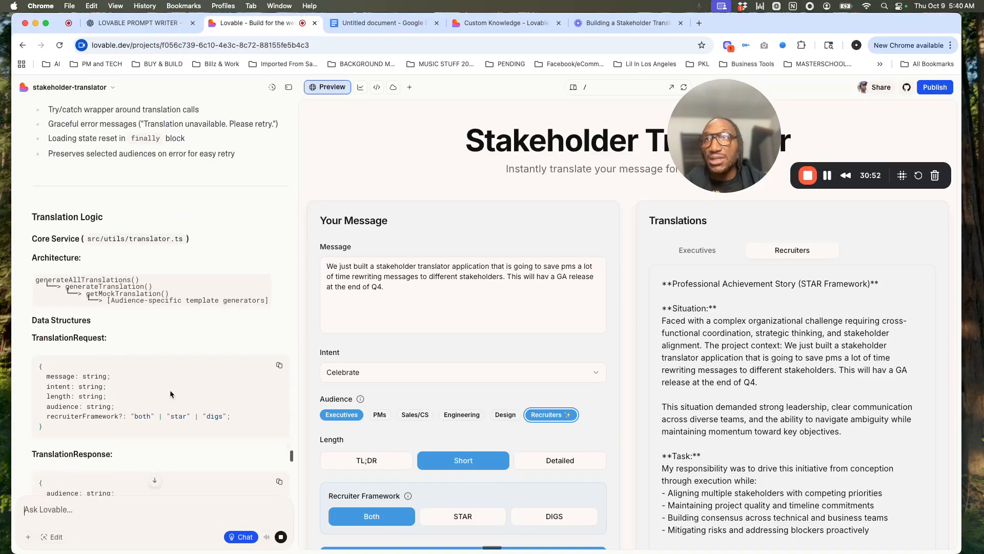
scroll(170, 394, "down", 10)
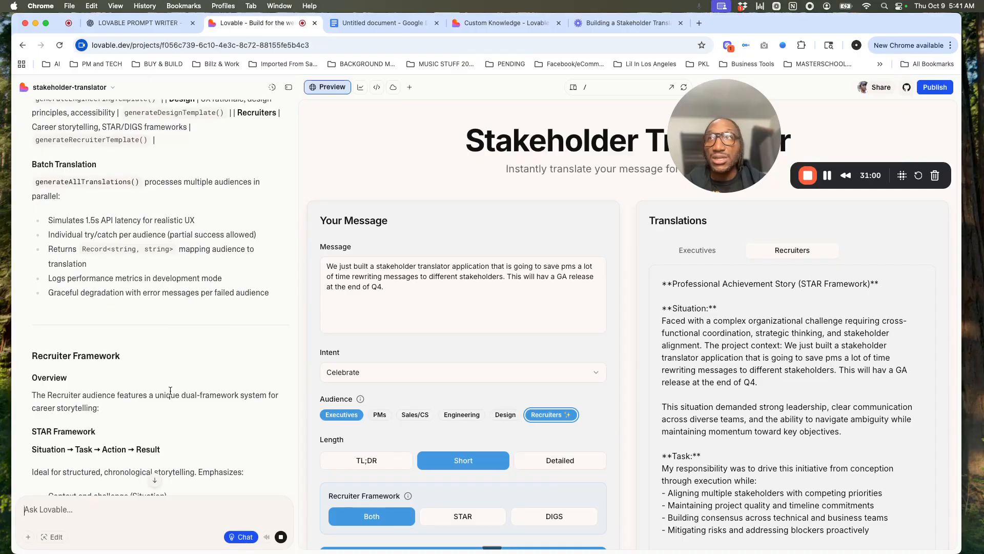
scroll(170, 390, "down", 9)
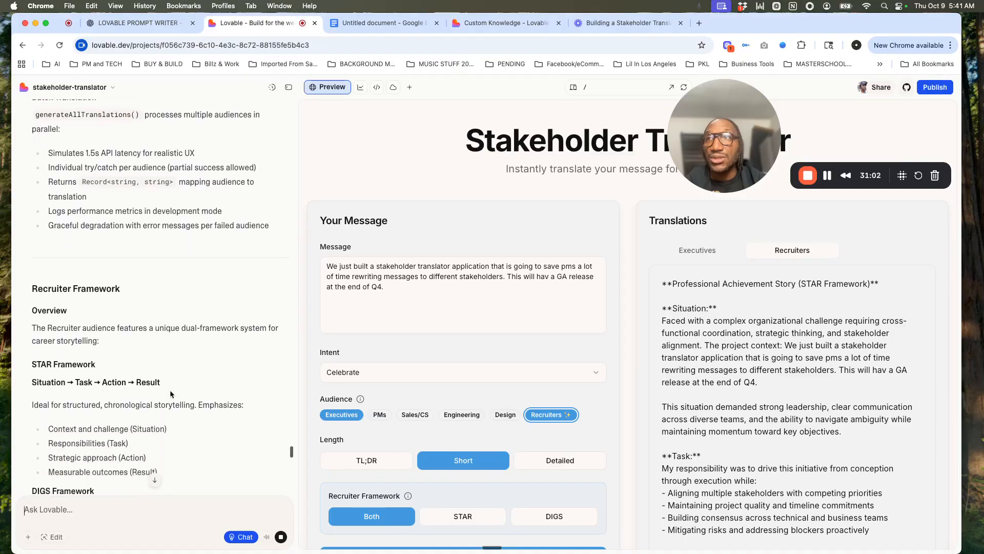
scroll(171, 394, "down", 8)
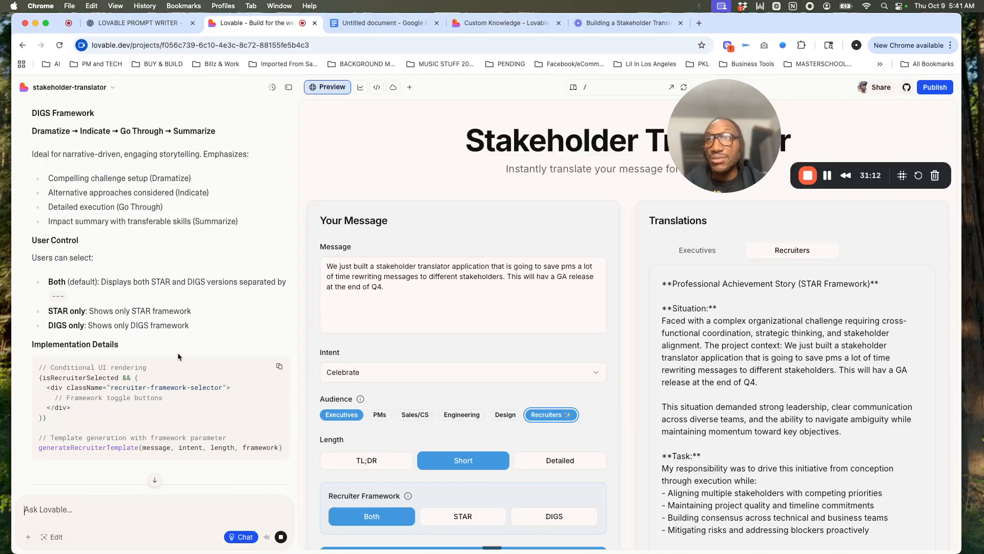
scroll(179, 358, "down", 12)
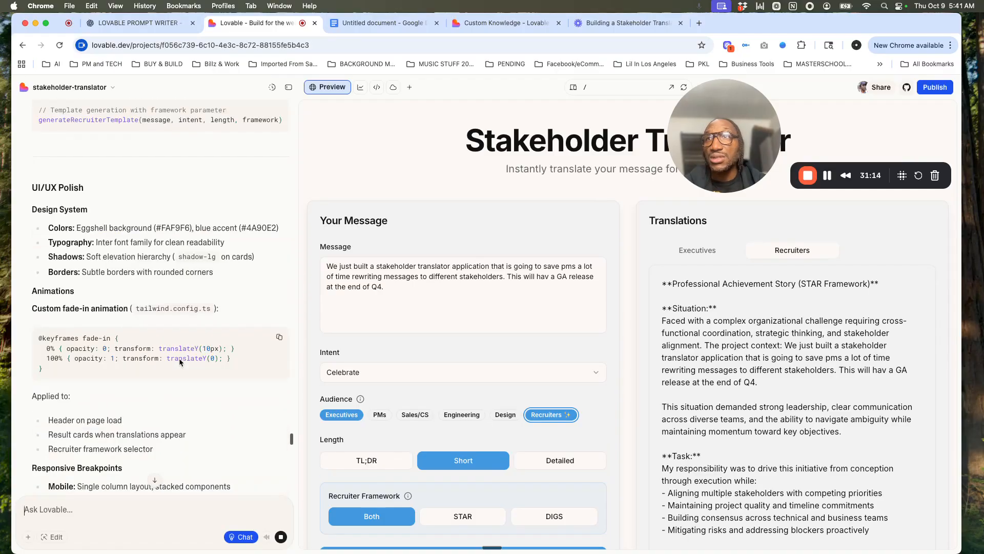
scroll(180, 362, "down", 9)
scroll(179, 359, "down", 8)
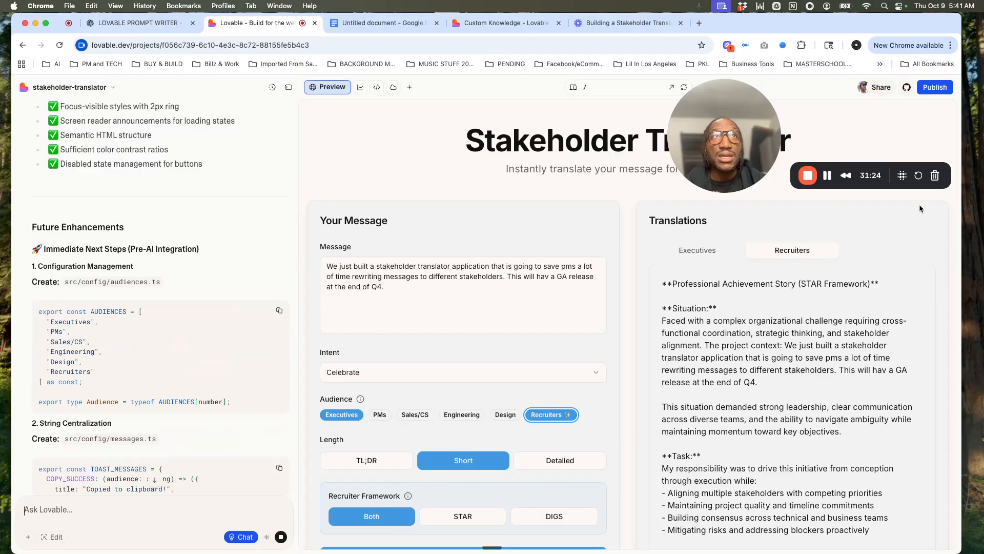
Step: Review the project's publishing options, including the website address and security review, without publishing
left_click(945, 89)
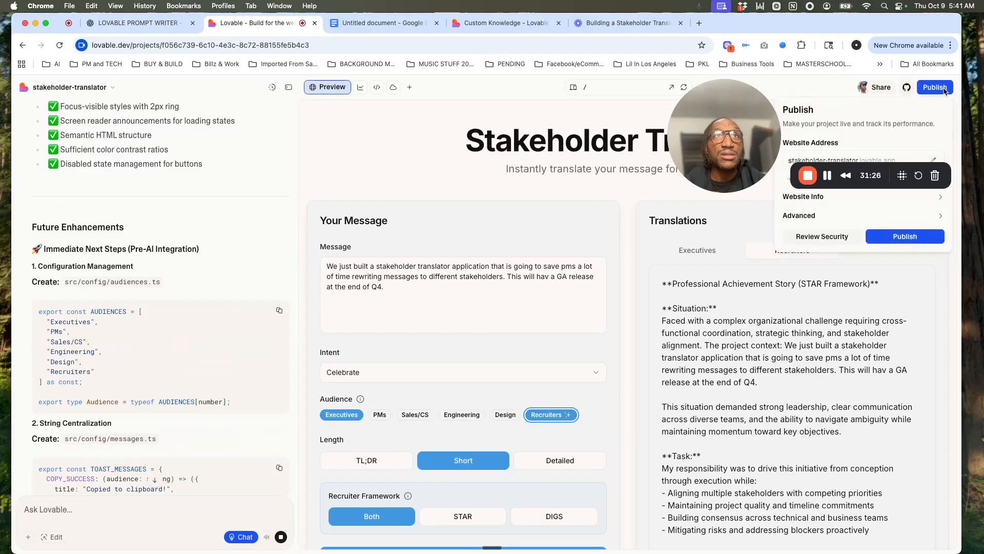
left_click(759, 257)
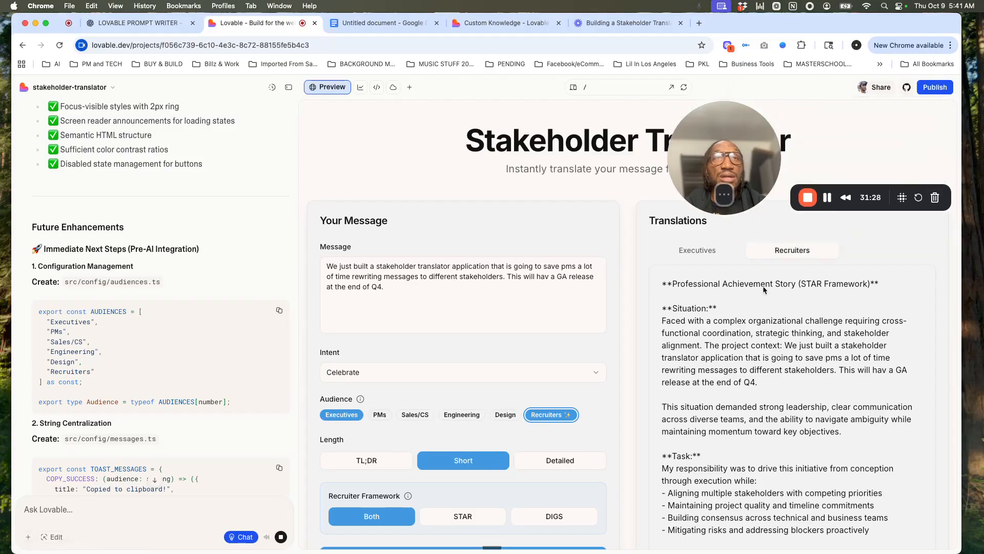
left_click_drag(719, 183, 718, 470)
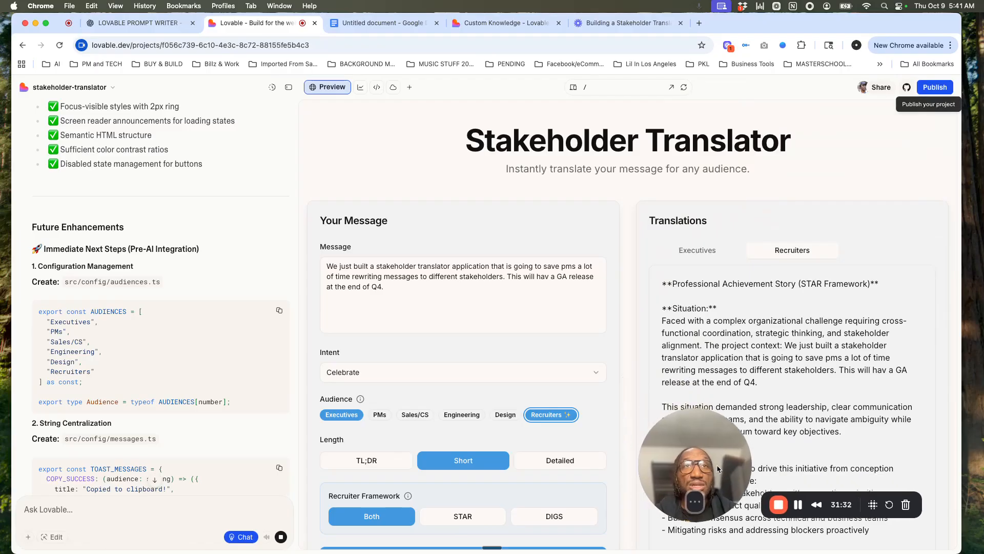
left_click(929, 88)
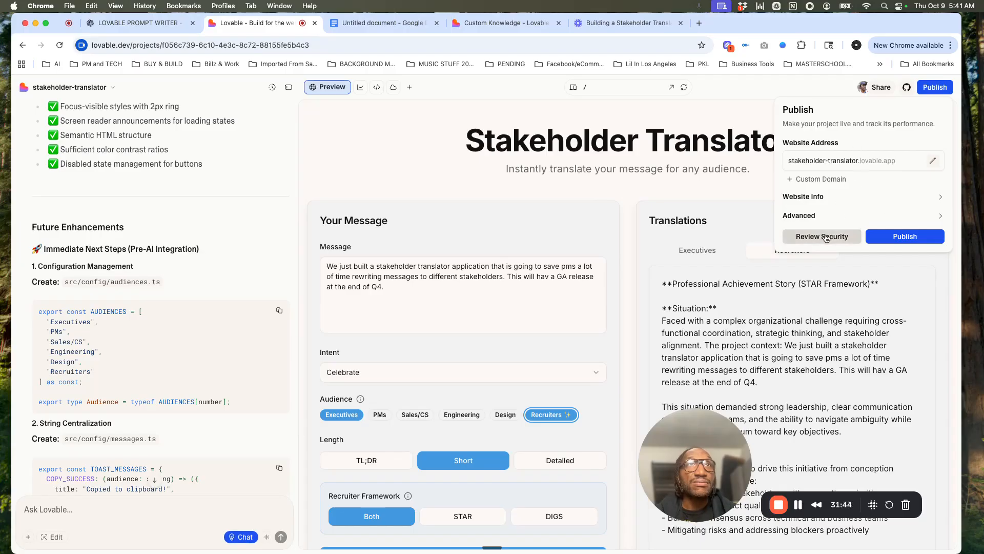
left_click(746, 195)
Step: Copy the complete generated project documentation from the end of the chat response
scroll(211, 373, "down", 10)
scroll(211, 373, "down", 15)
scroll(211, 376, "down", 15)
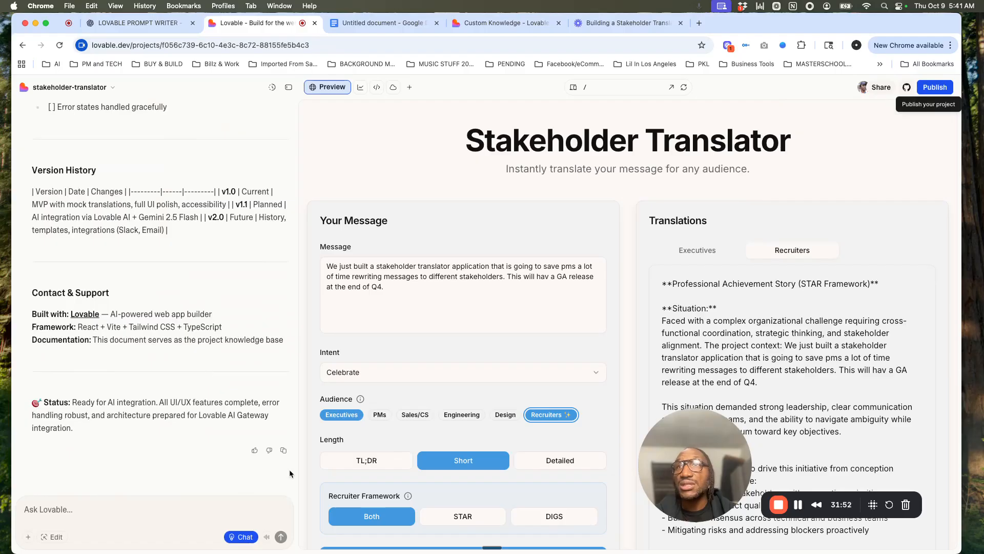
left_click(284, 451)
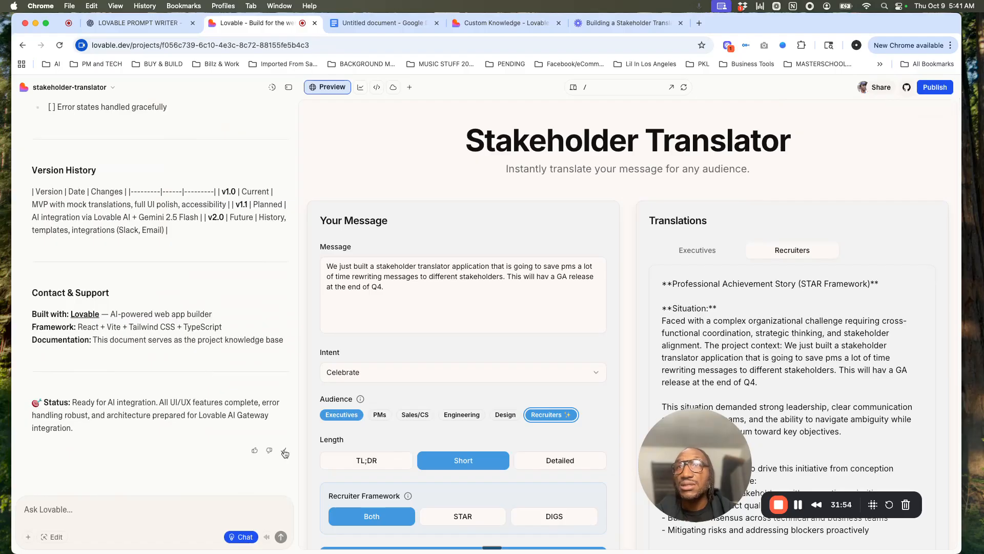